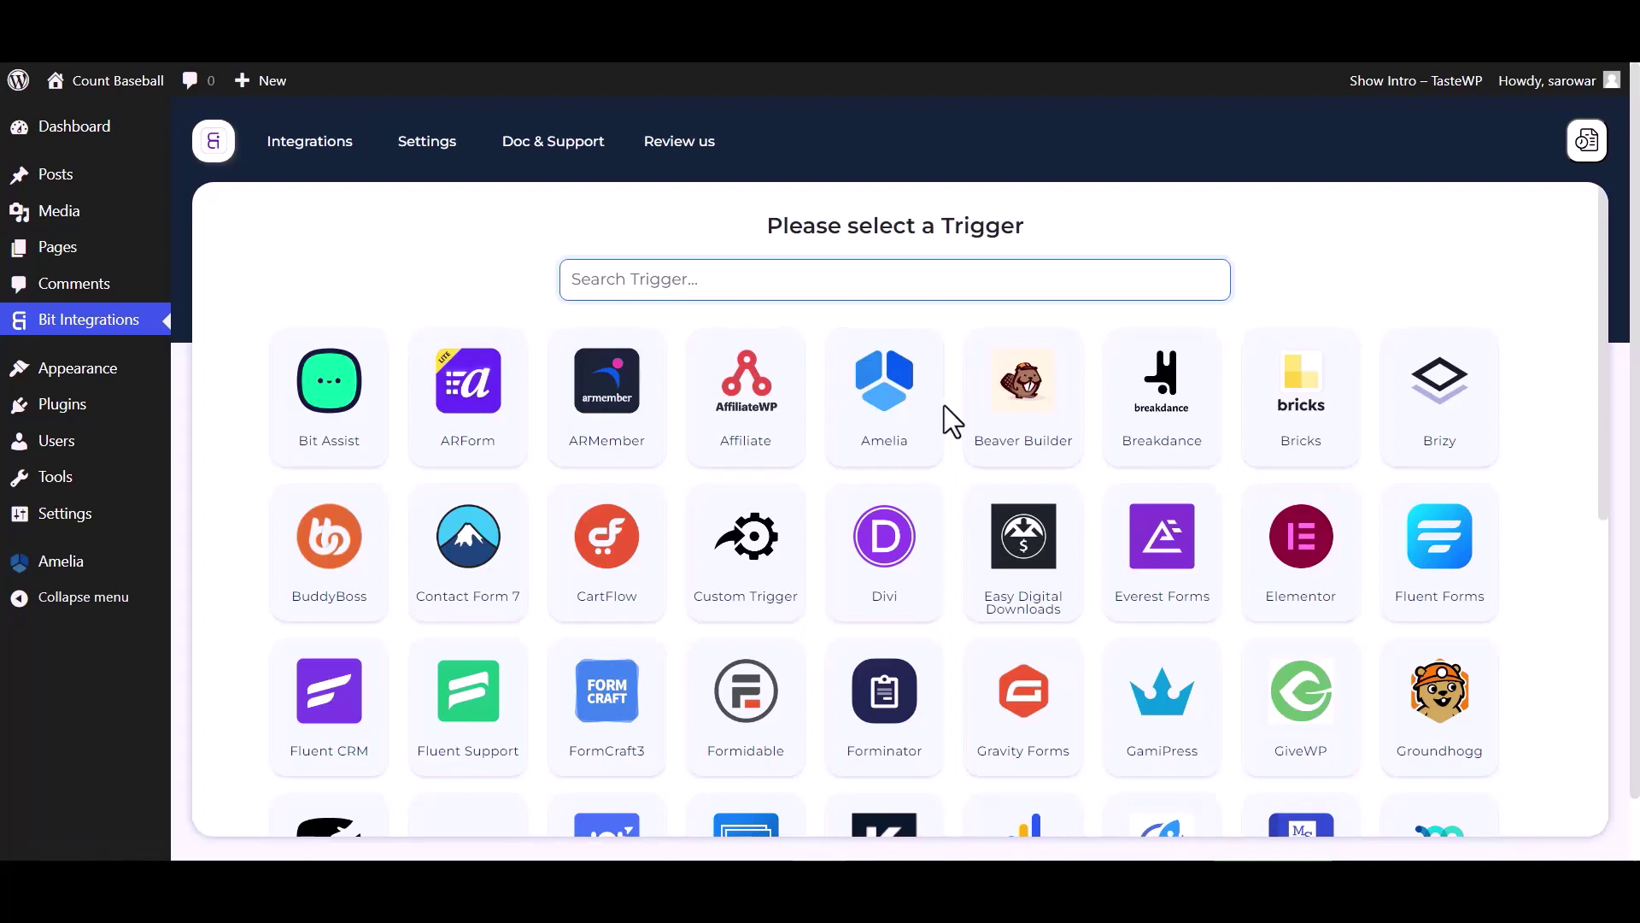
Step: Choose Amelia as the integration trigger, then copy its webhook URL and start fetching a response
{"action": "left_click", "coordinate": [929, 432]}
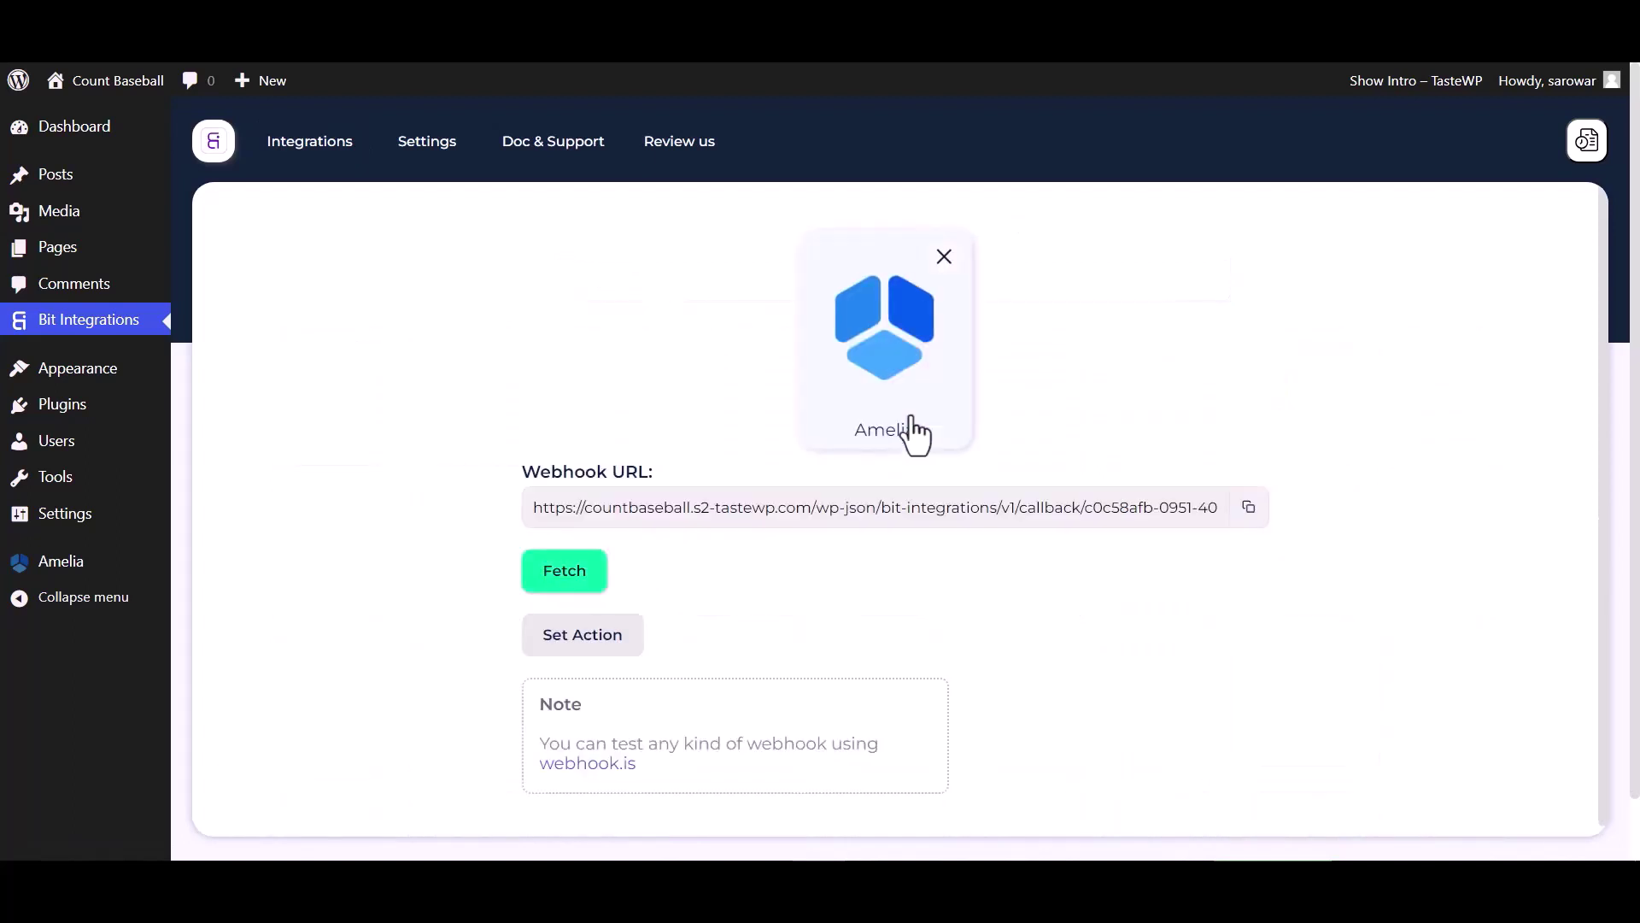
{"action": "left_click", "coordinate": [1249, 512]}
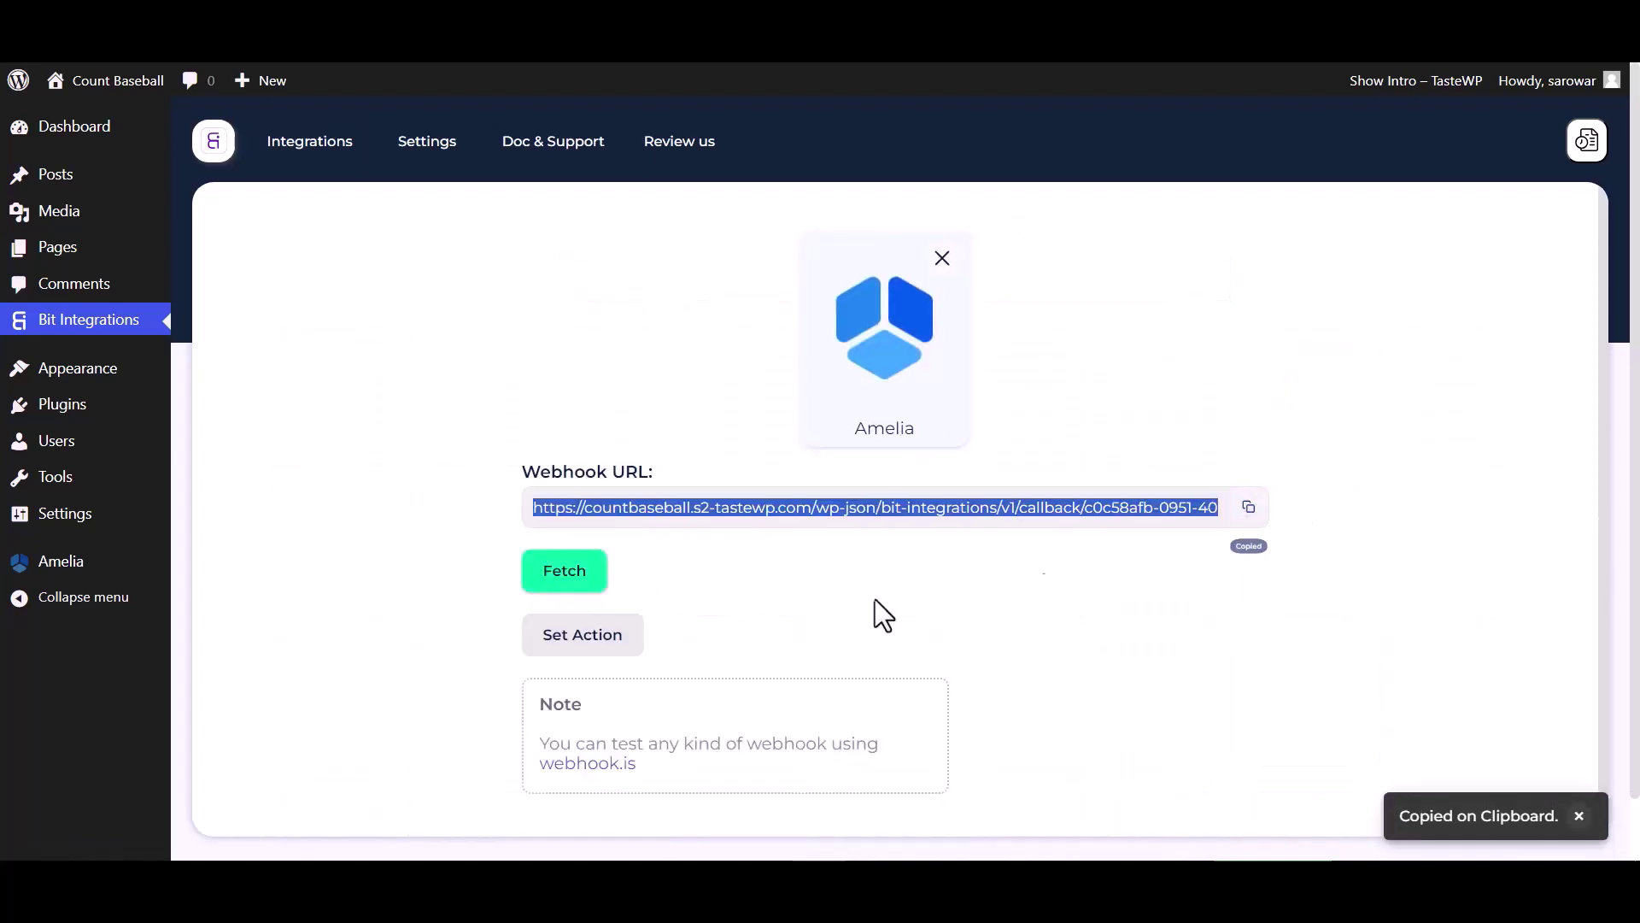
{"action": "left_click", "coordinate": [572, 582]}
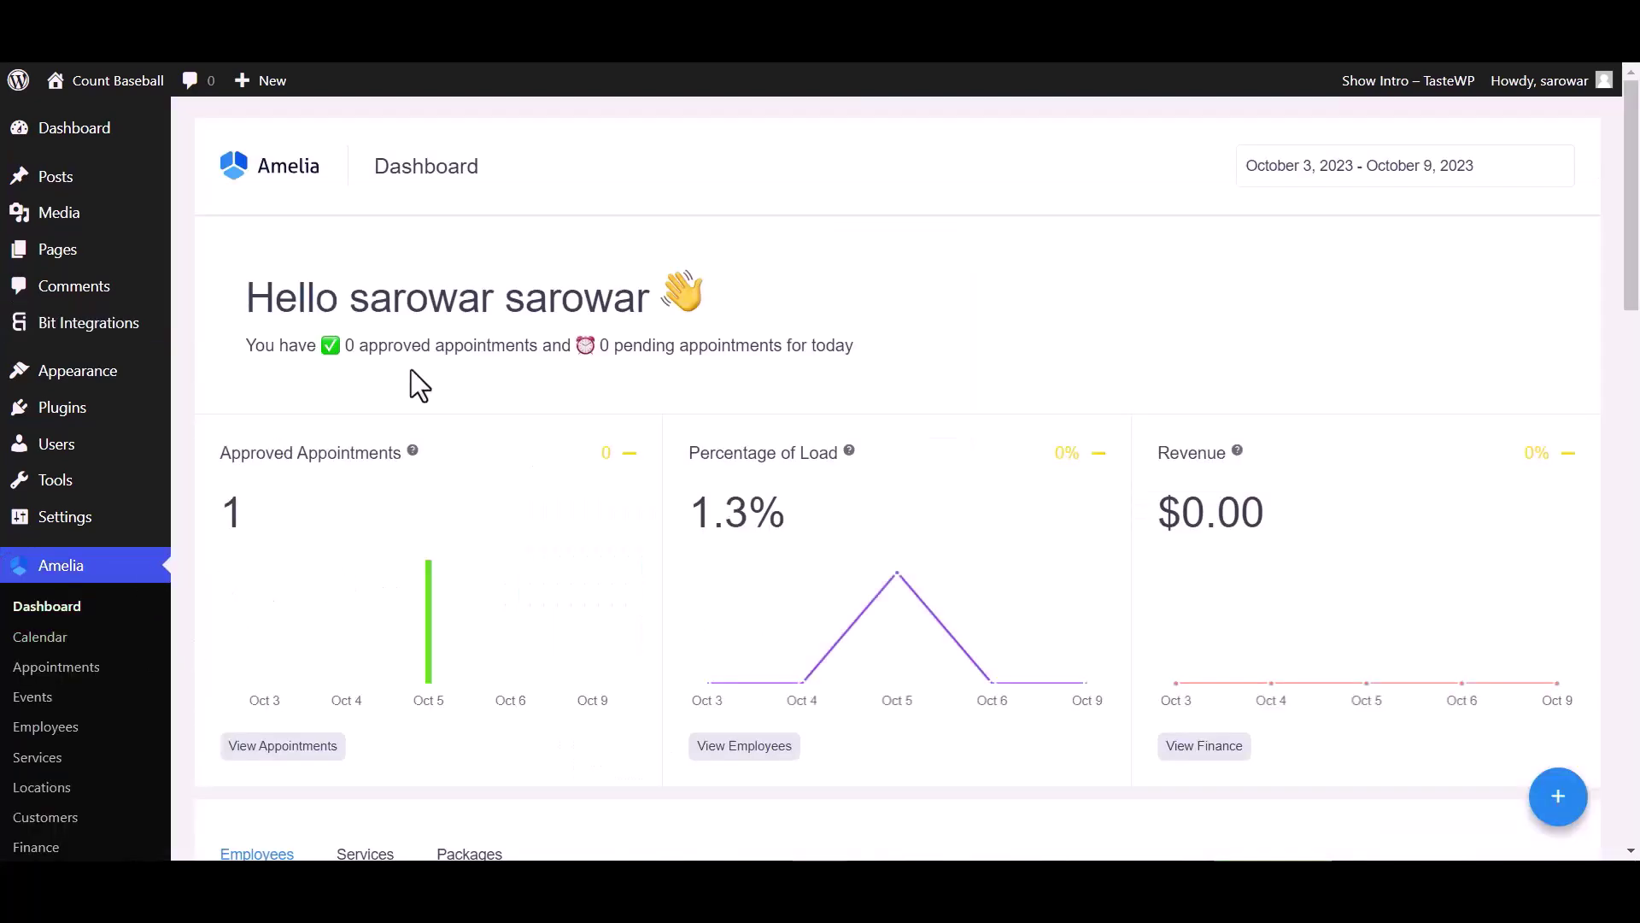
Step: Switch to Amelia's integrations settings and add a new web hook
{"action": "scroll", "coordinate": [64, 829], "scroll_direction": "down", "scroll_amount": 5}
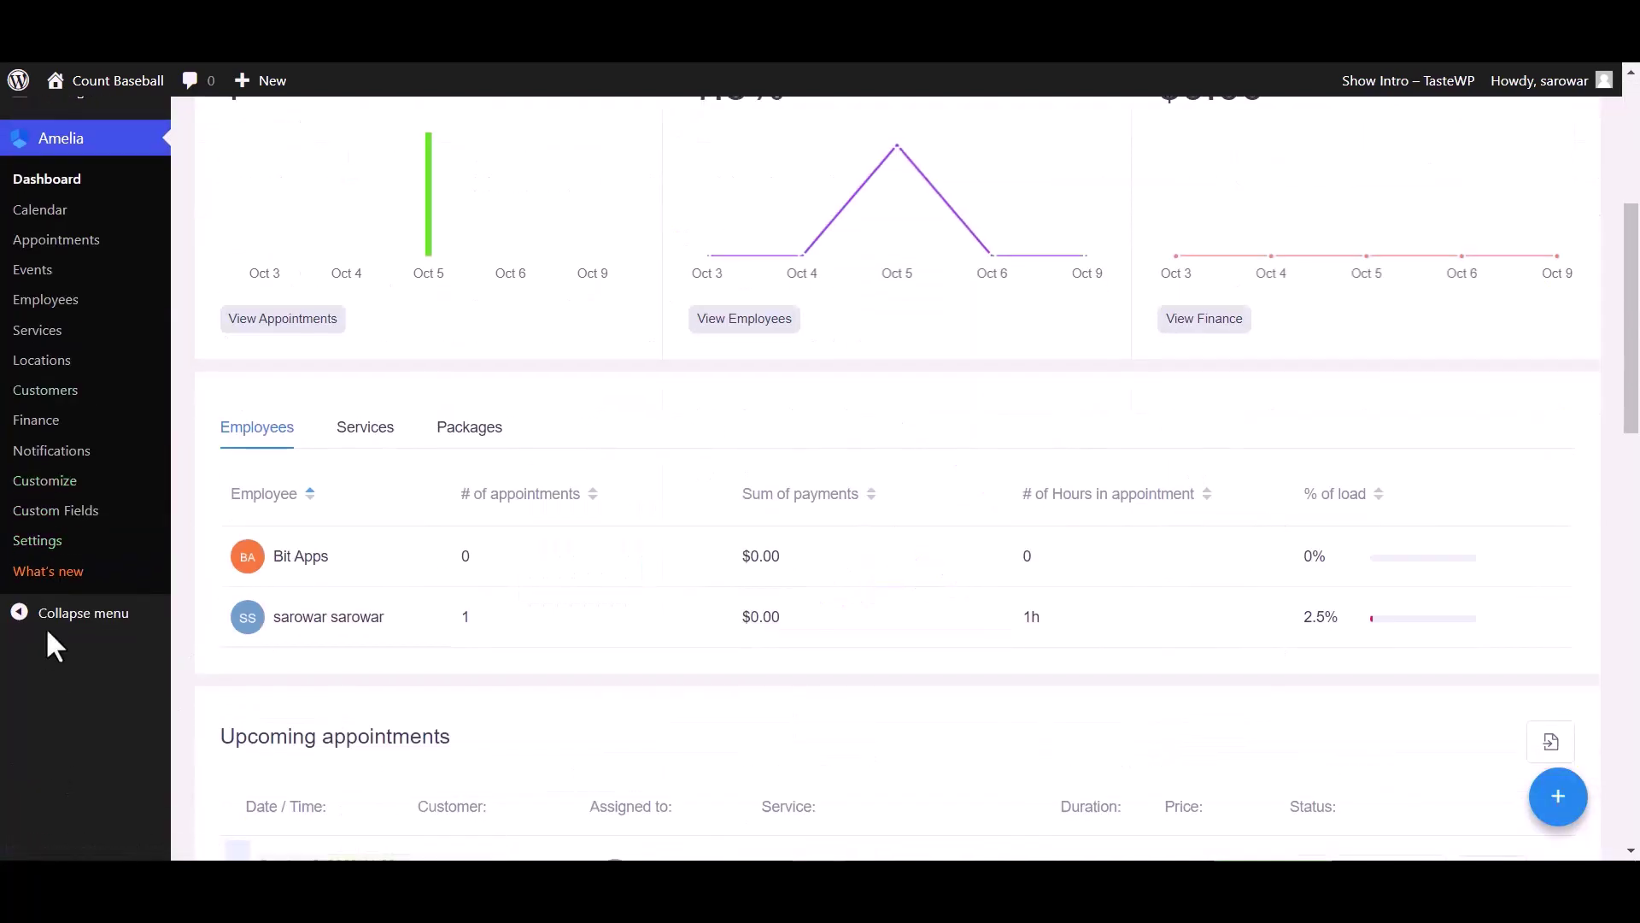
{"action": "left_click", "coordinate": [48, 544]}
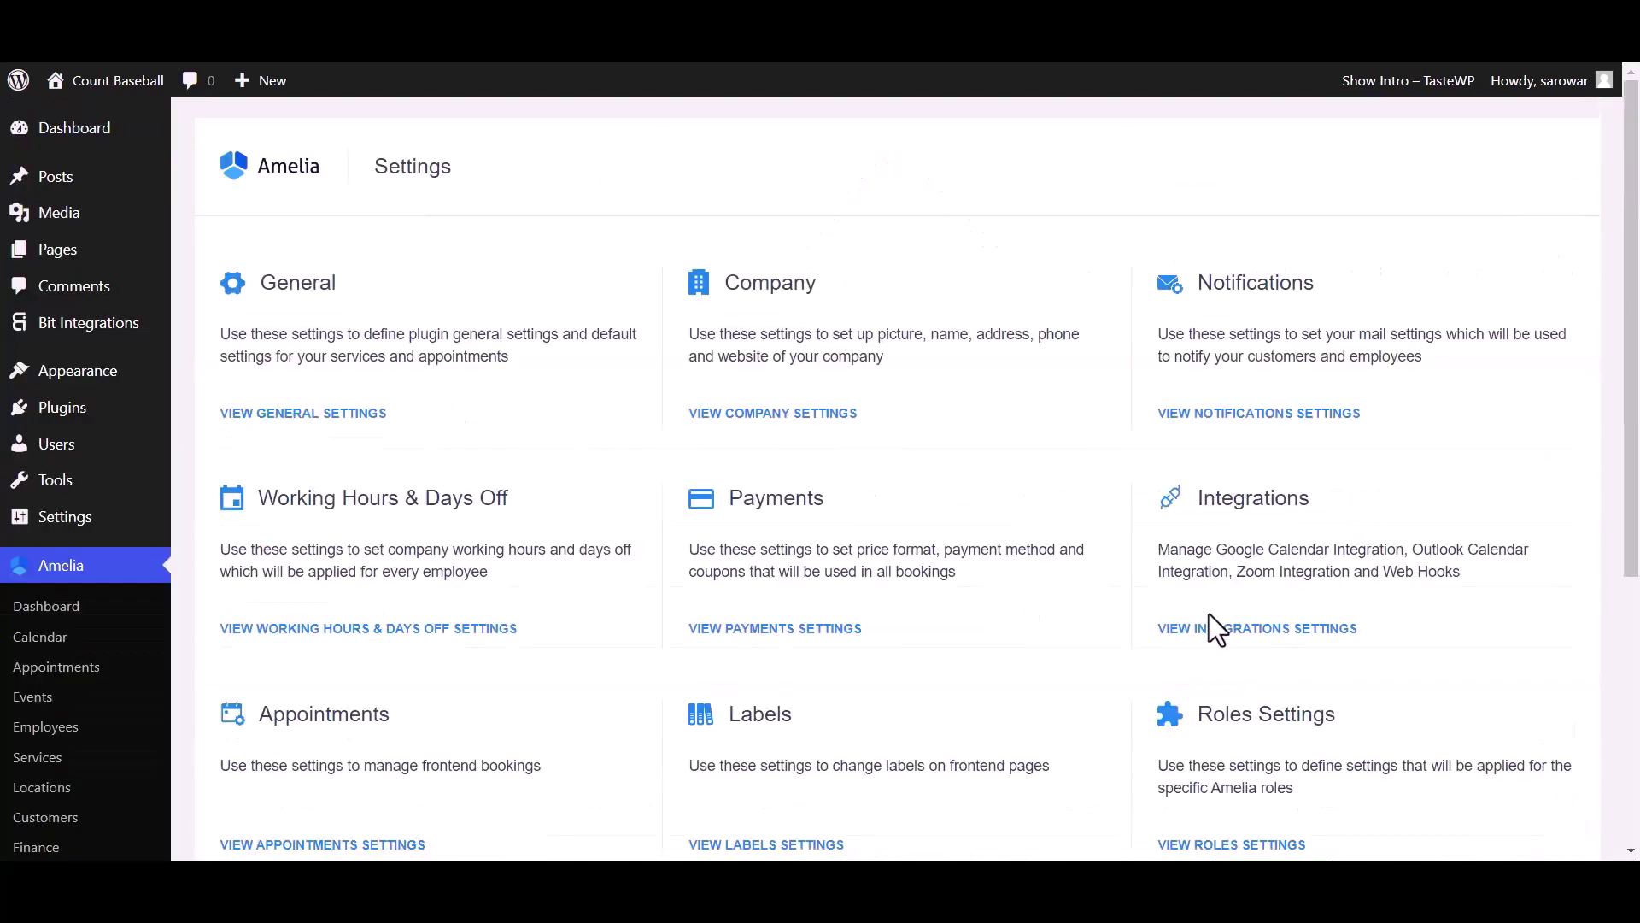
{"action": "scroll", "coordinate": [1200, 621], "scroll_direction": "down", "scroll_amount": 1}
{"action": "left_click", "coordinate": [1231, 525]}
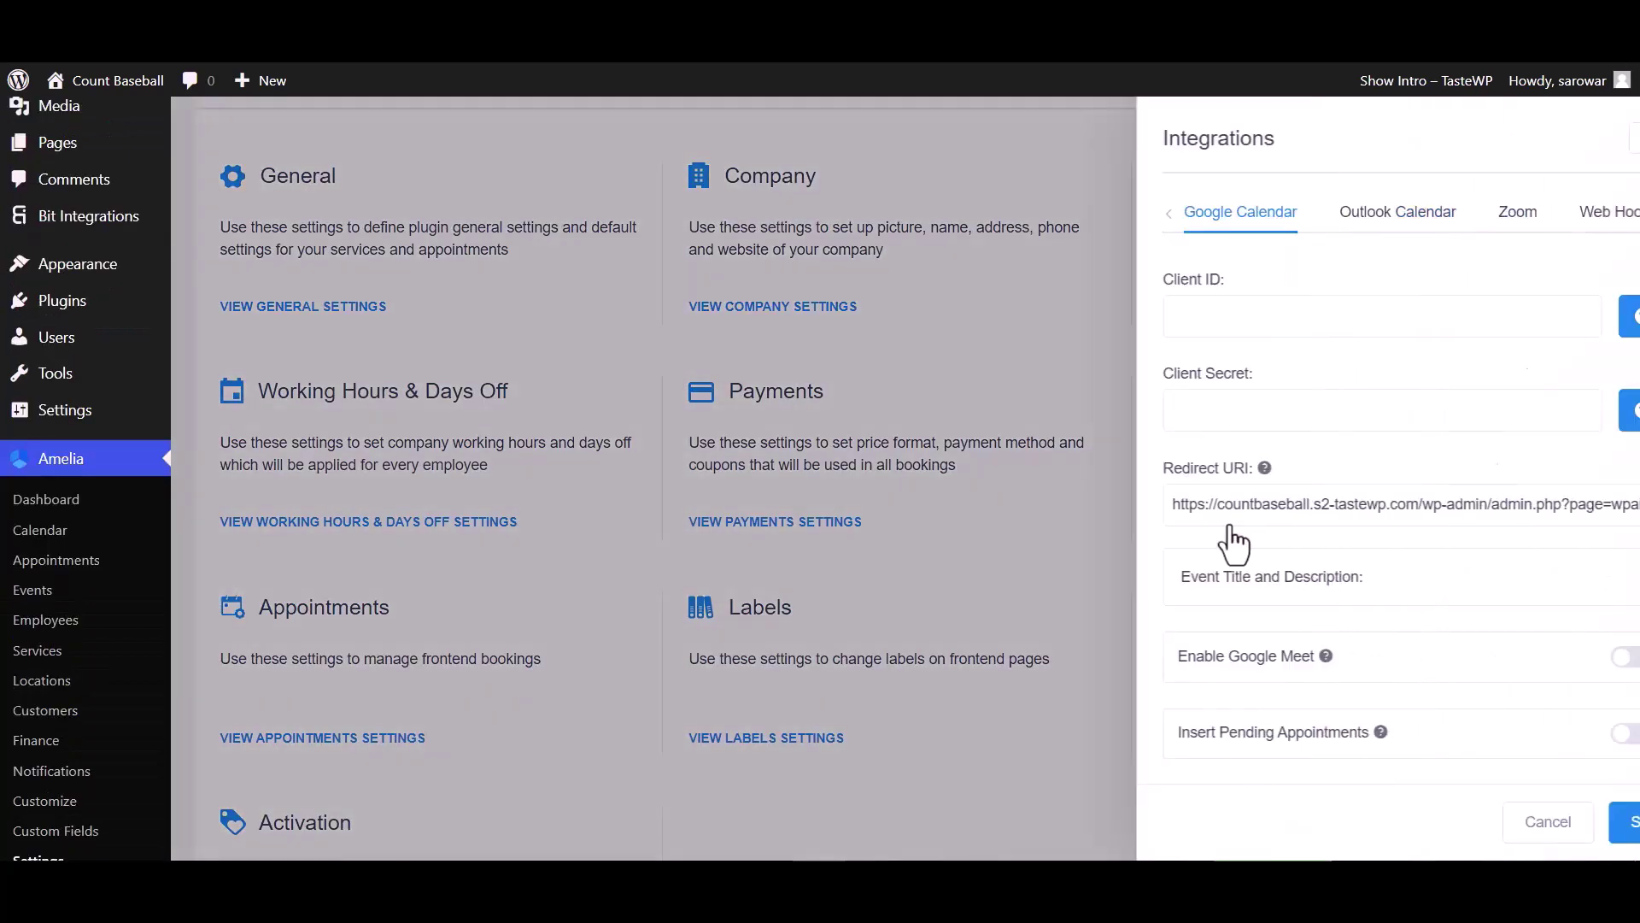
{"action": "left_click", "coordinate": [1542, 211]}
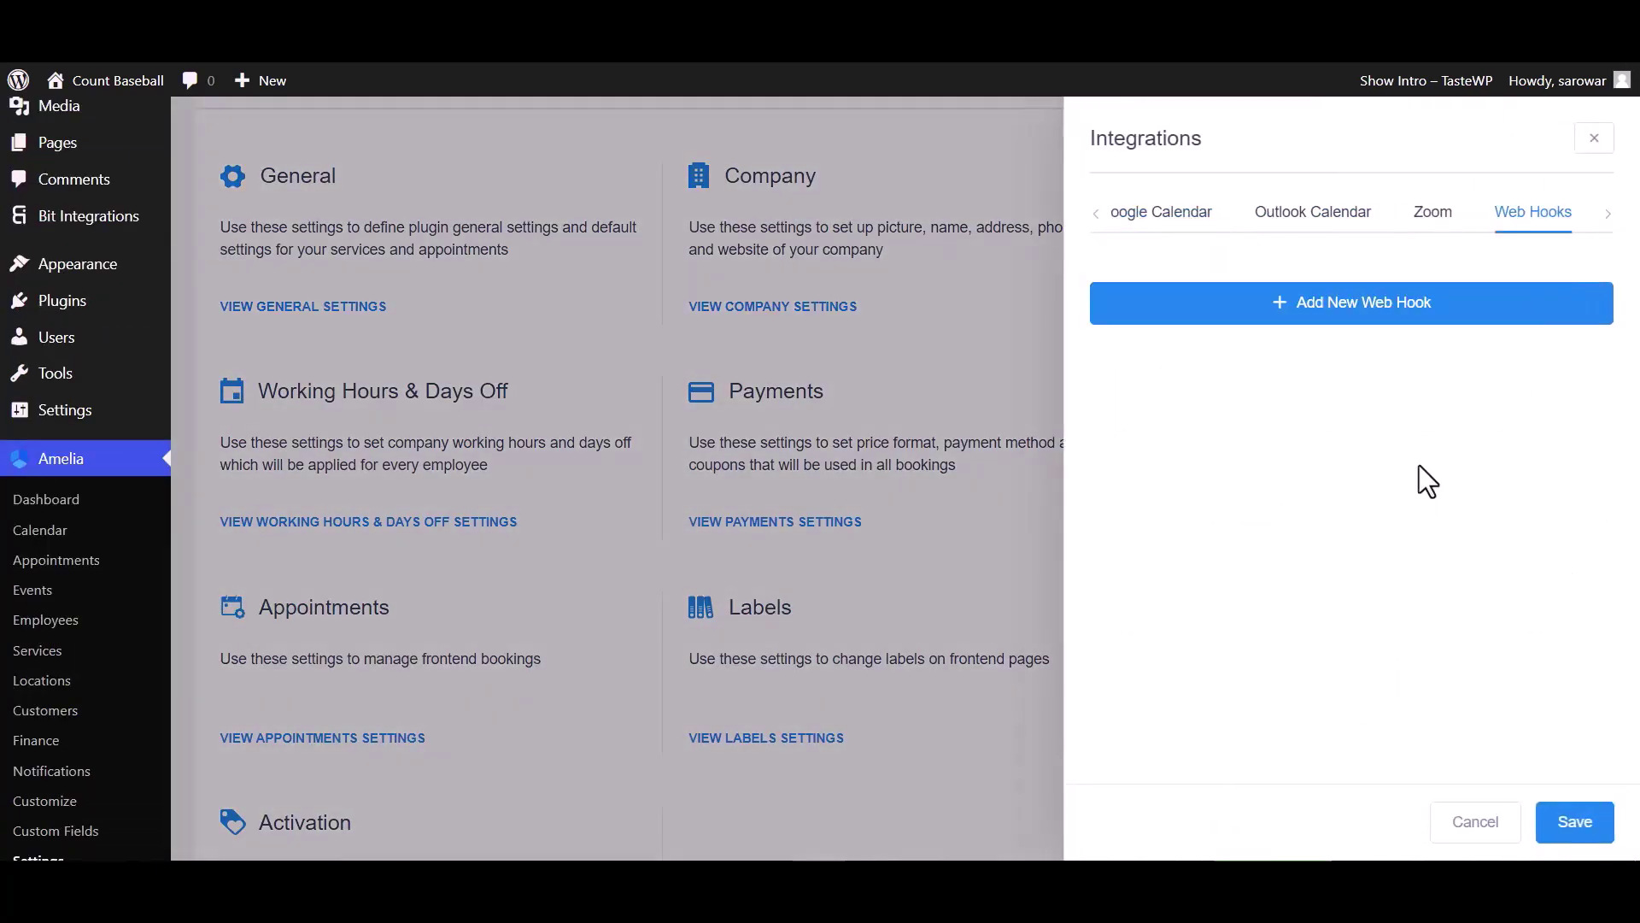
{"action": "left_click", "coordinate": [1393, 323]}
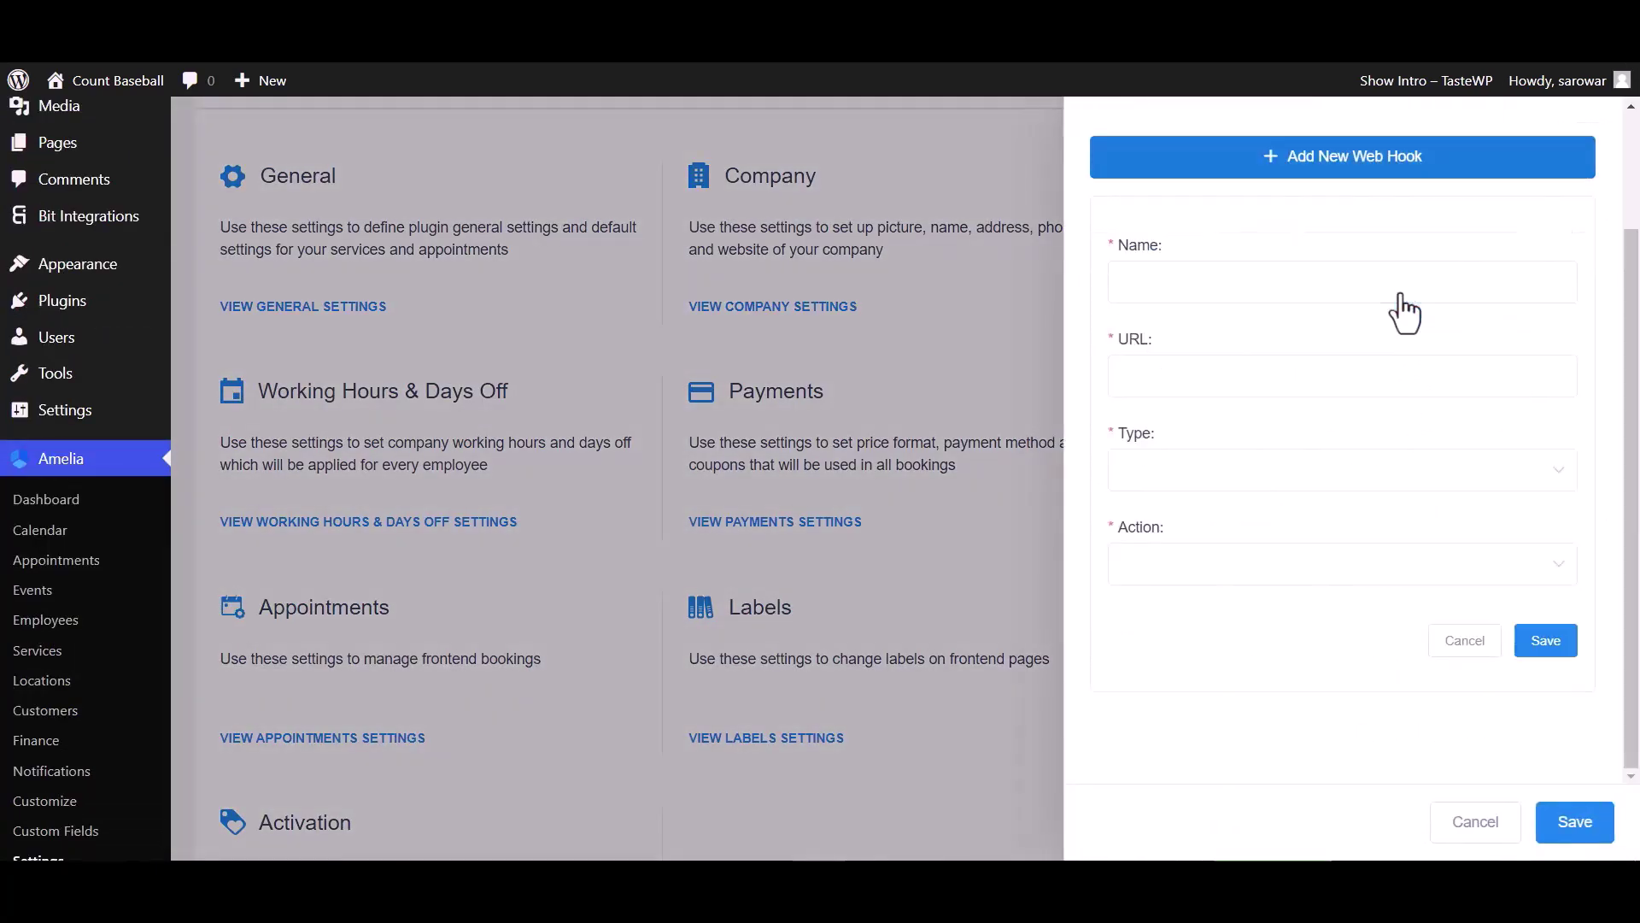
Step: Name the new web hook "Bit Integrations" and paste the copied webhook address as its URL
{"action": "left_click", "coordinate": [1186, 290]}
{"action": "type", "text": "Bit Integrations"}
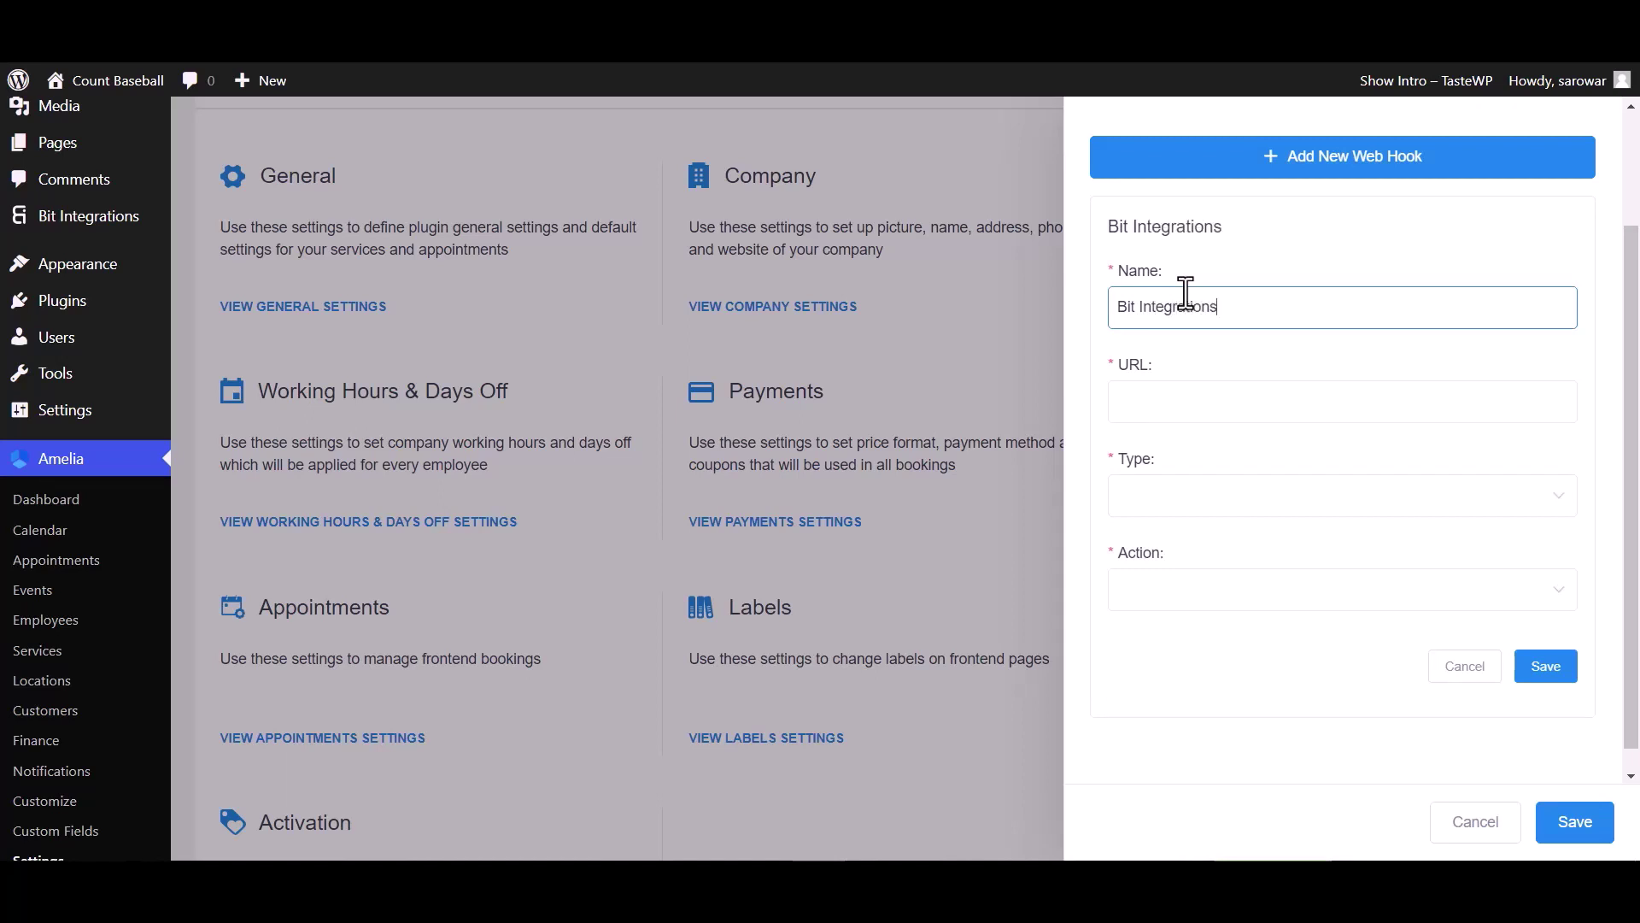
{"action": "left_click", "coordinate": [1175, 403]}
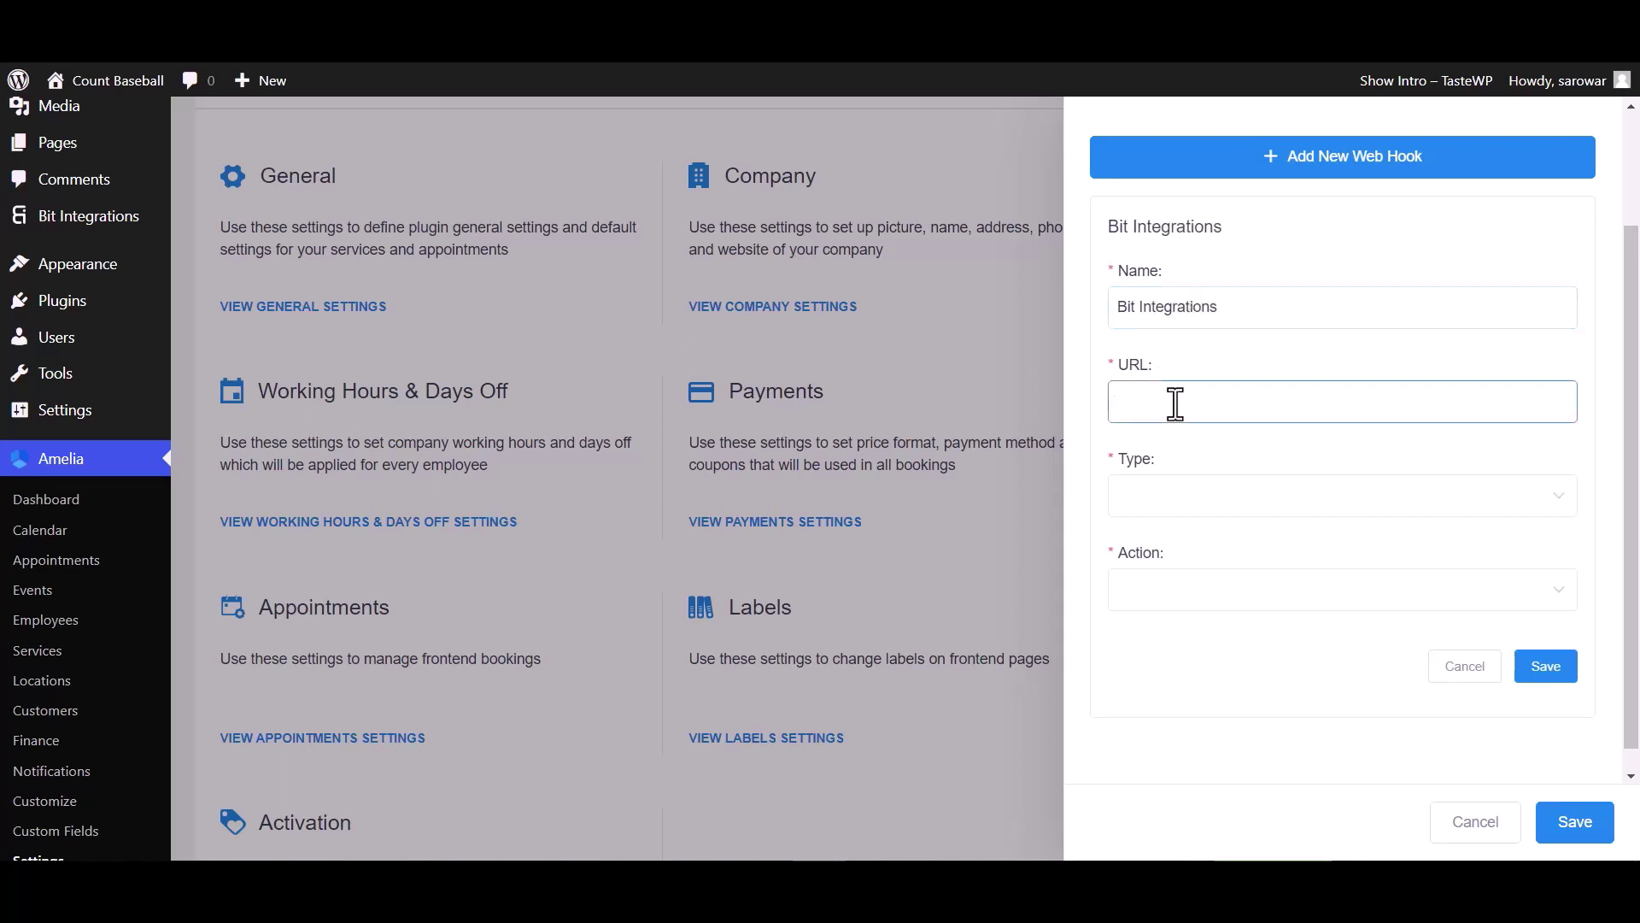
{"action": "key", "text": "ctrl+v"}
Step: Set the web hook's type to Appointment and its action to Booking Status Changed, and save the web hook and integrations settings
{"action": "left_click", "coordinate": [1179, 512]}
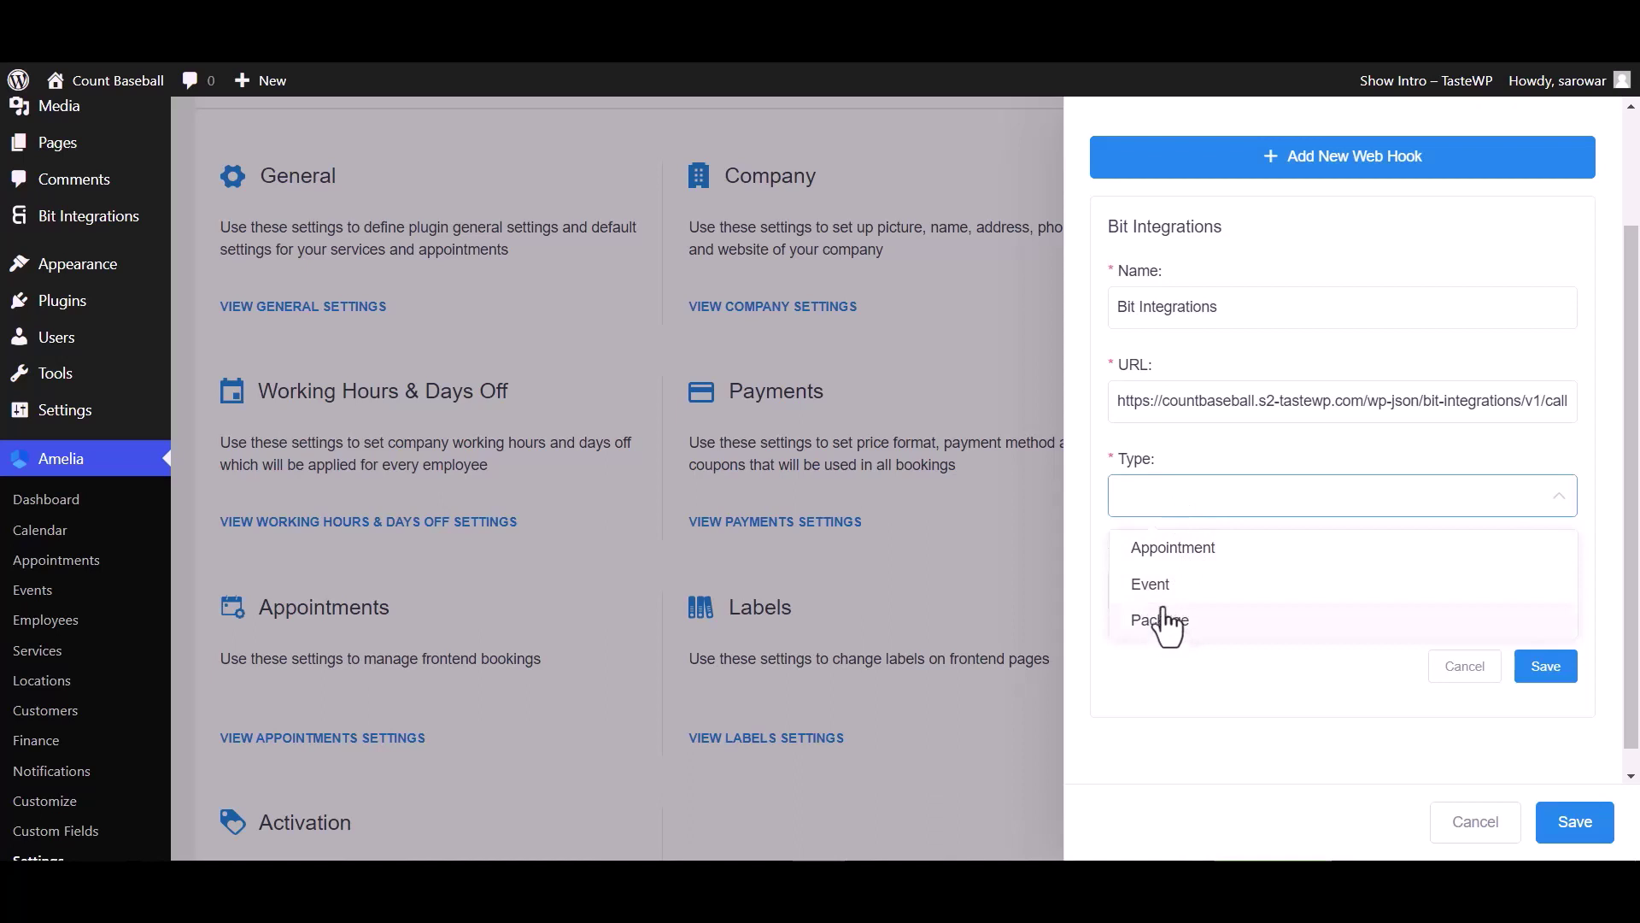
{"action": "left_click", "coordinate": [1175, 556]}
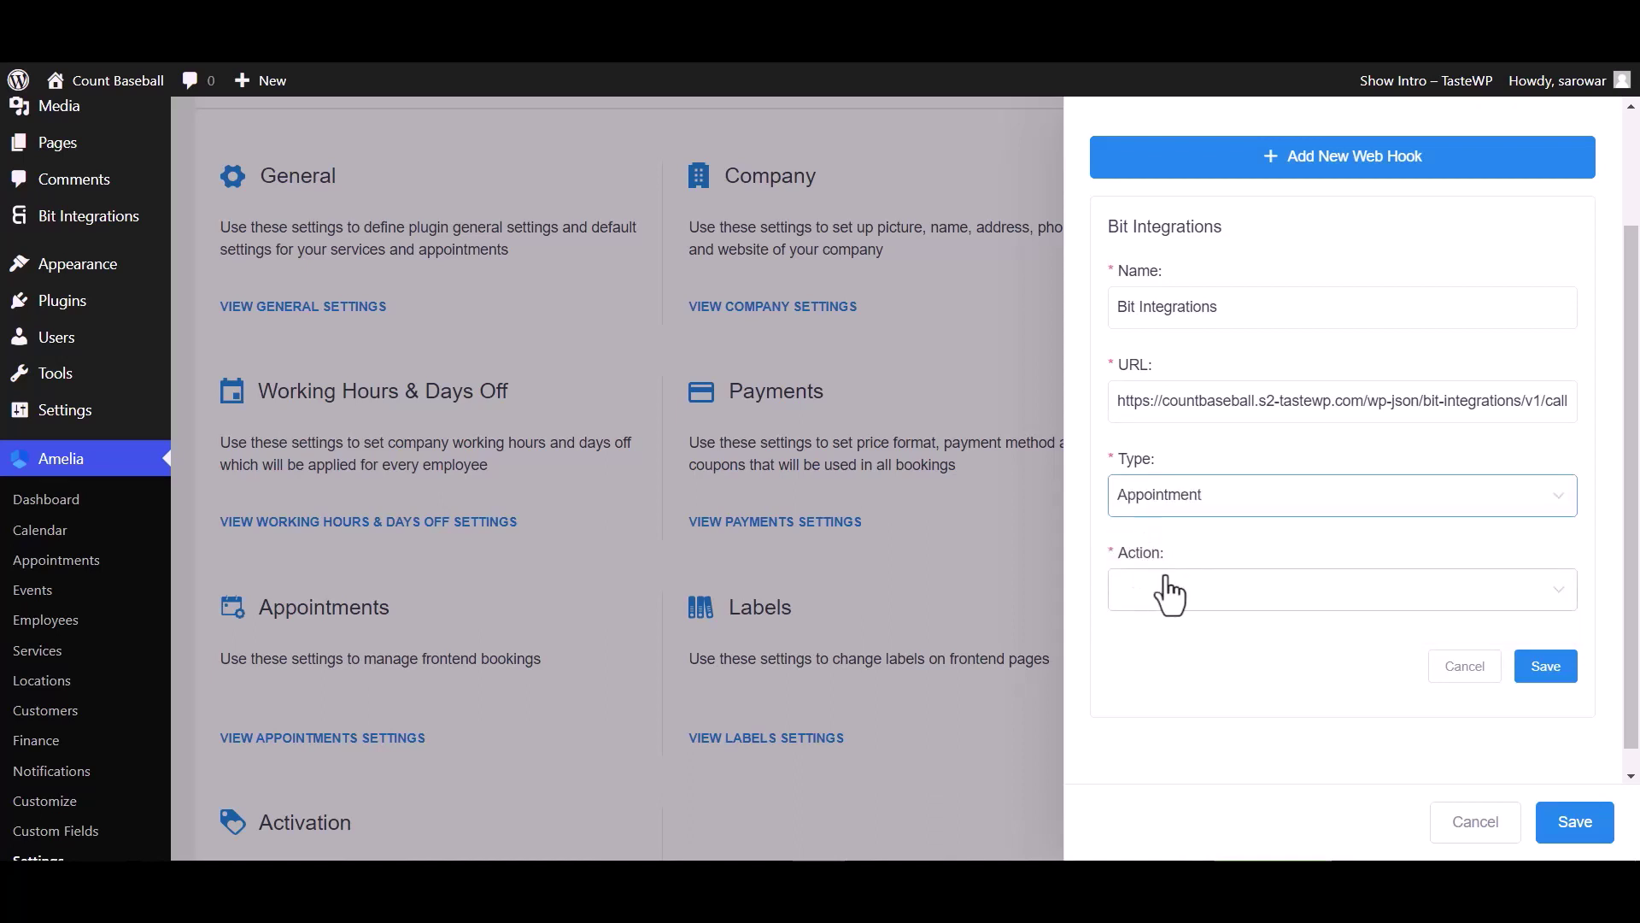
{"action": "left_click", "coordinate": [1169, 596]}
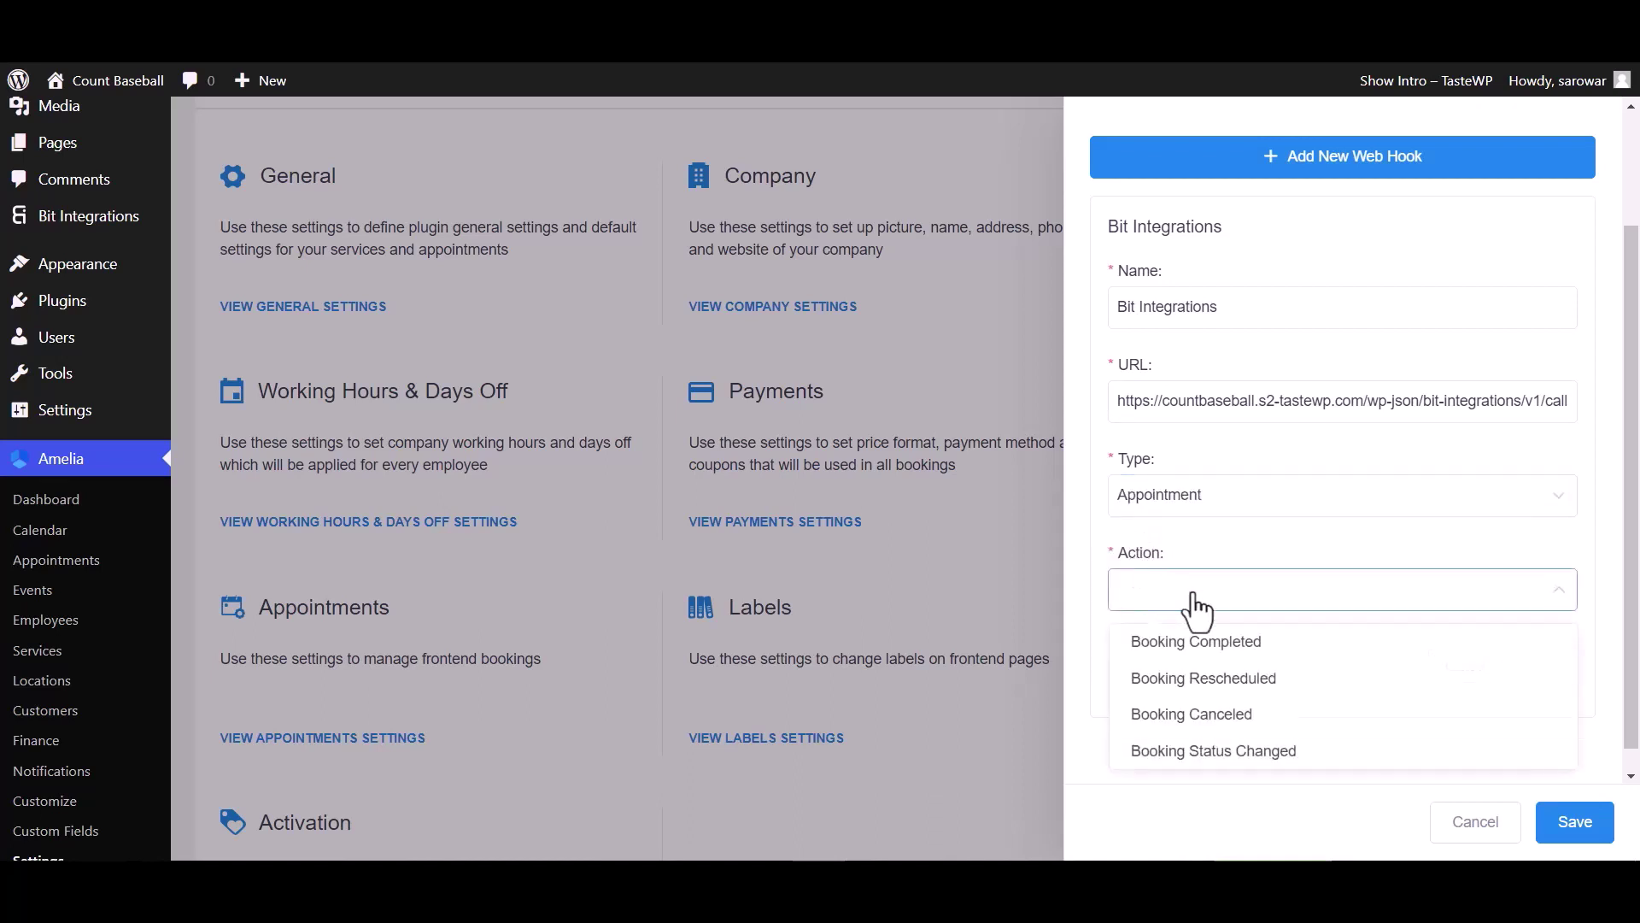
{"action": "left_click", "coordinate": [1205, 752]}
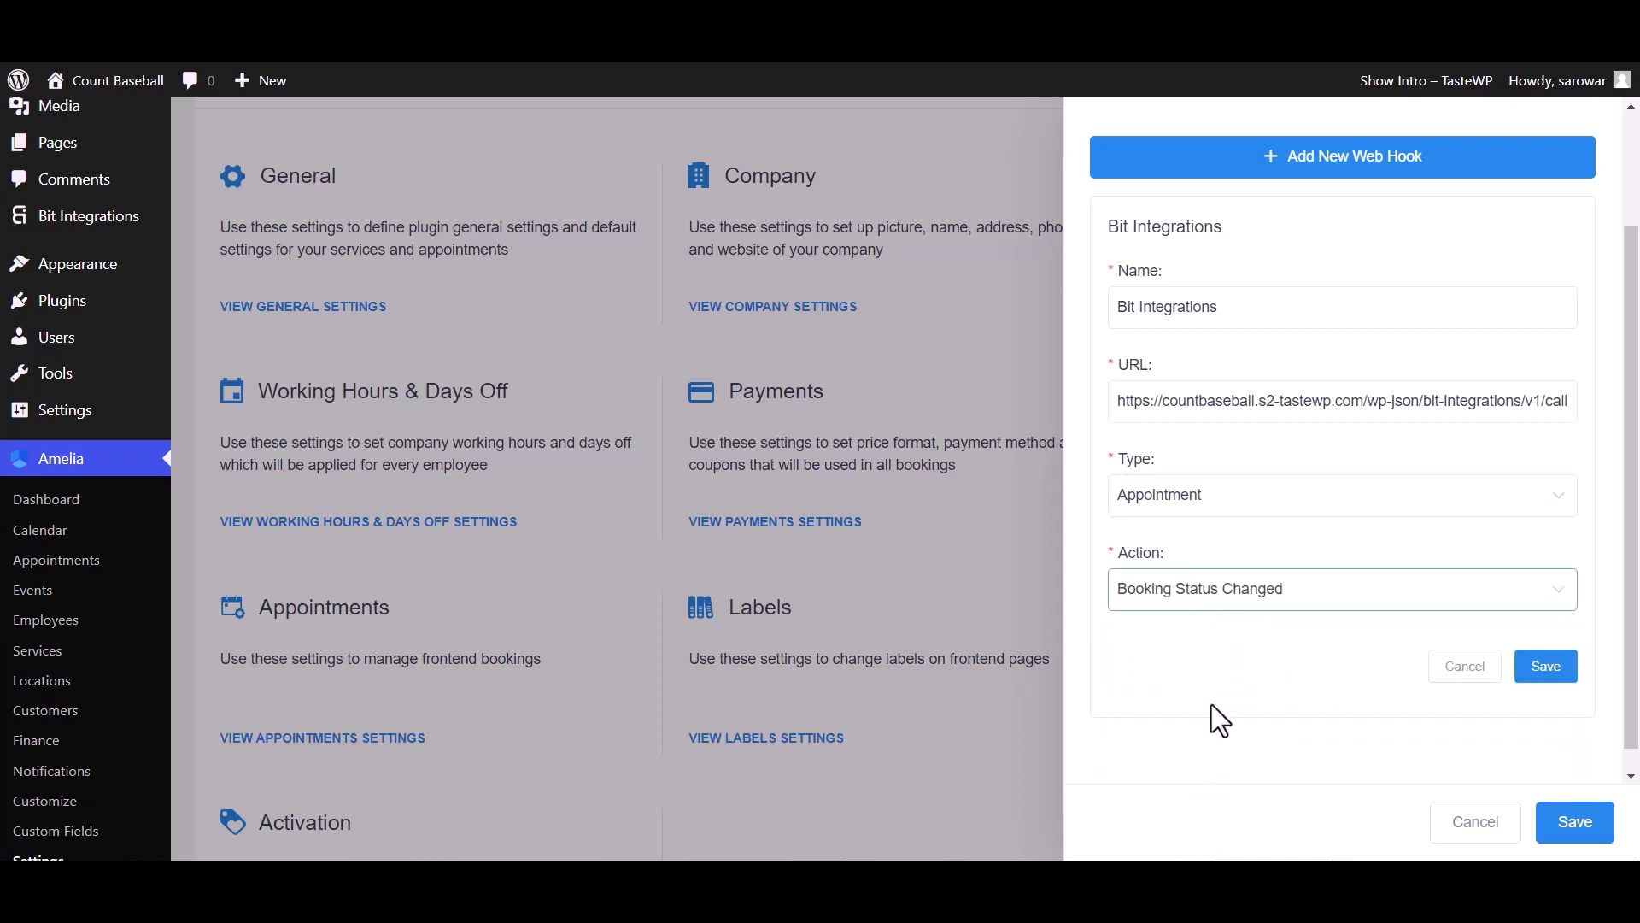
{"action": "left_click", "coordinate": [1547, 668]}
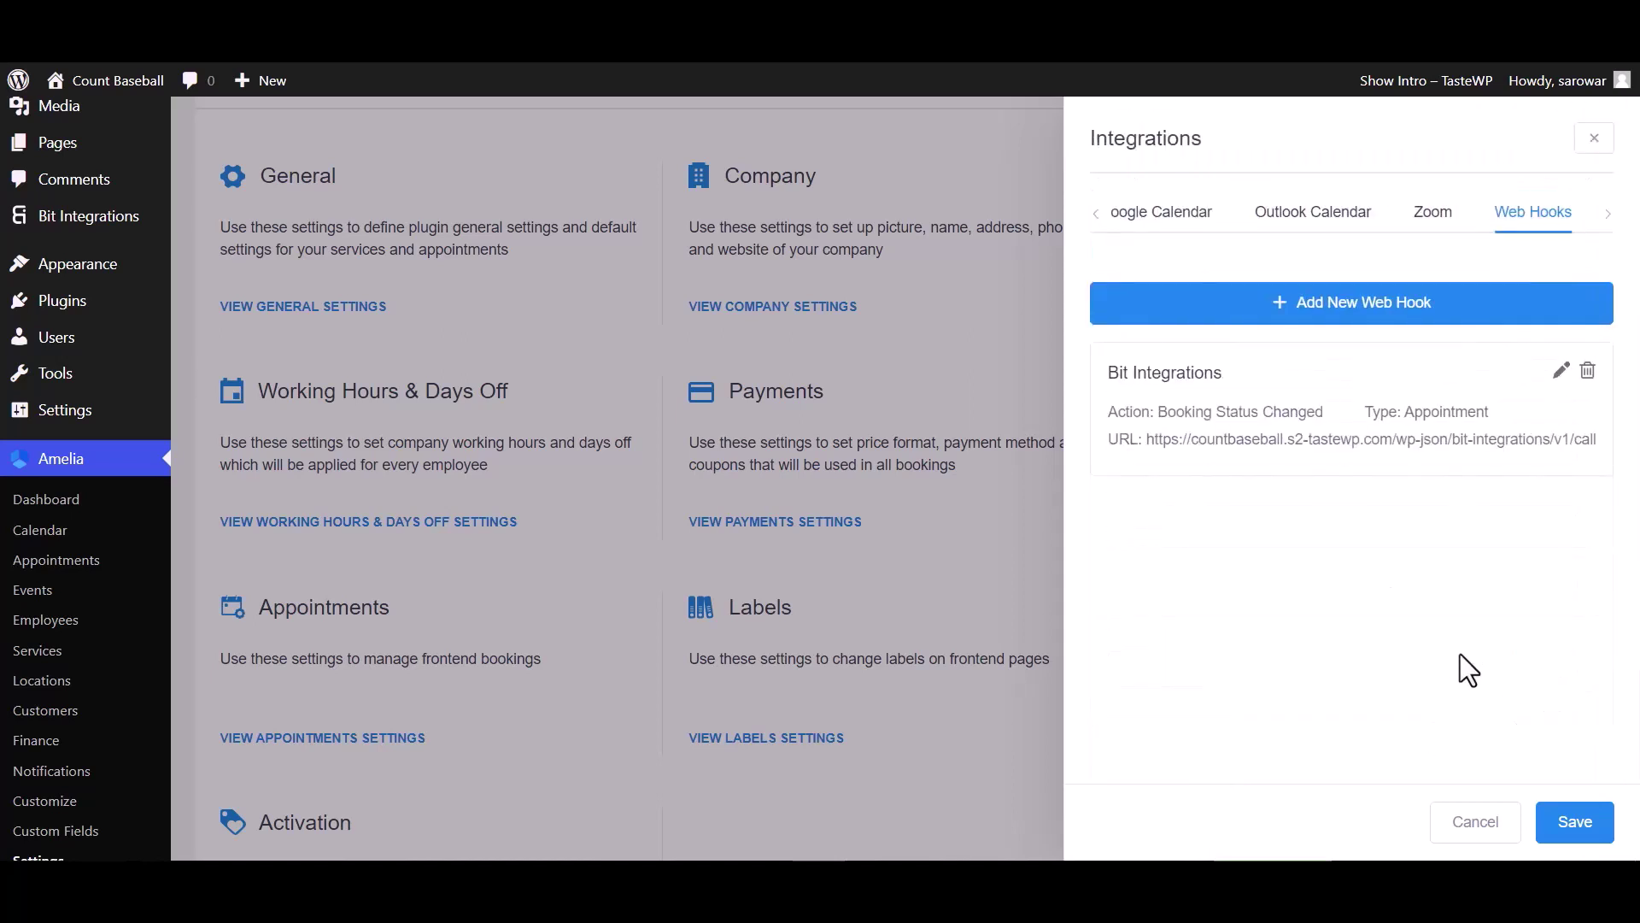
{"action": "left_click", "coordinate": [1576, 823]}
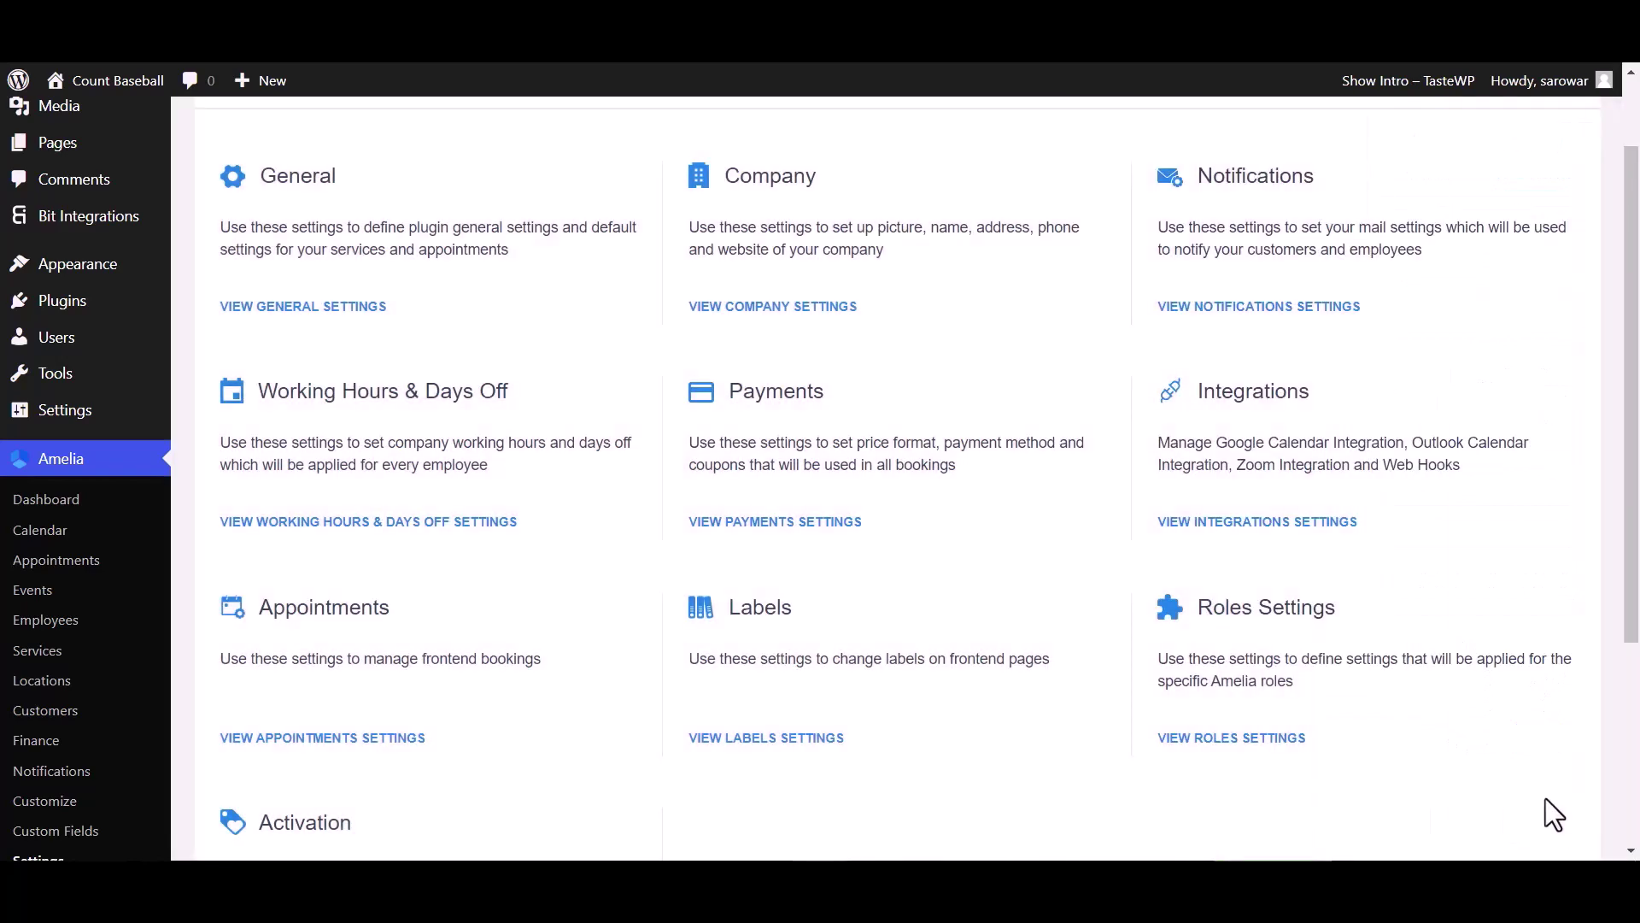
Step: In Amelia's appointments, change the status of the October 20, 11:30 am booking to Pending
{"action": "left_click", "coordinate": [56, 561]}
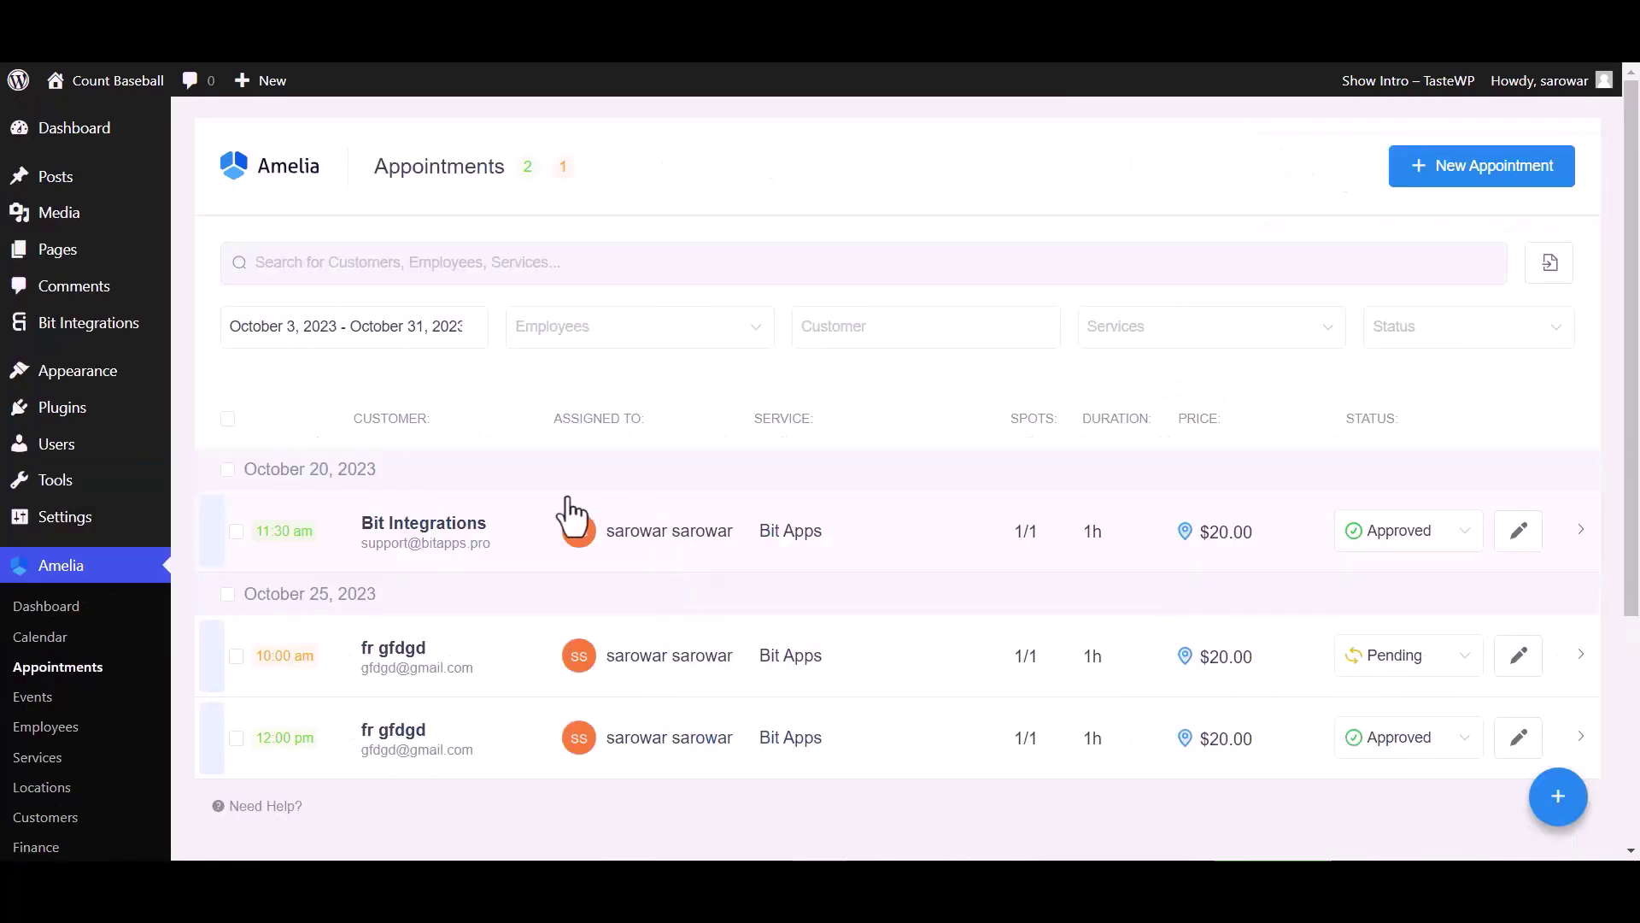
{"action": "left_click", "coordinate": [1405, 532]}
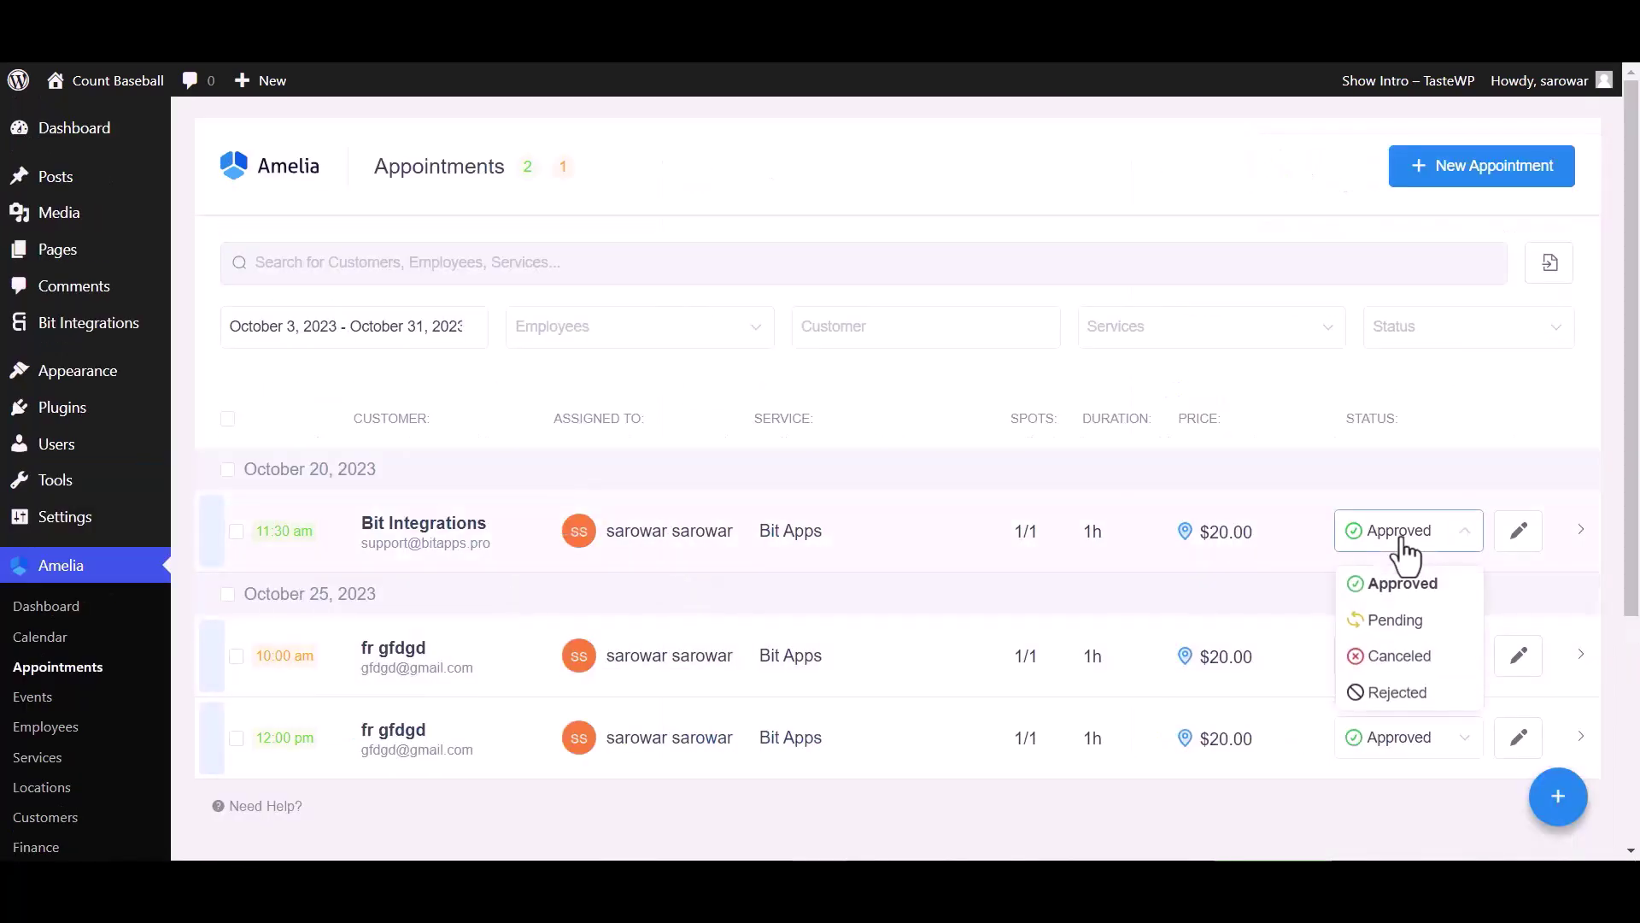
{"action": "left_click", "coordinate": [1402, 628]}
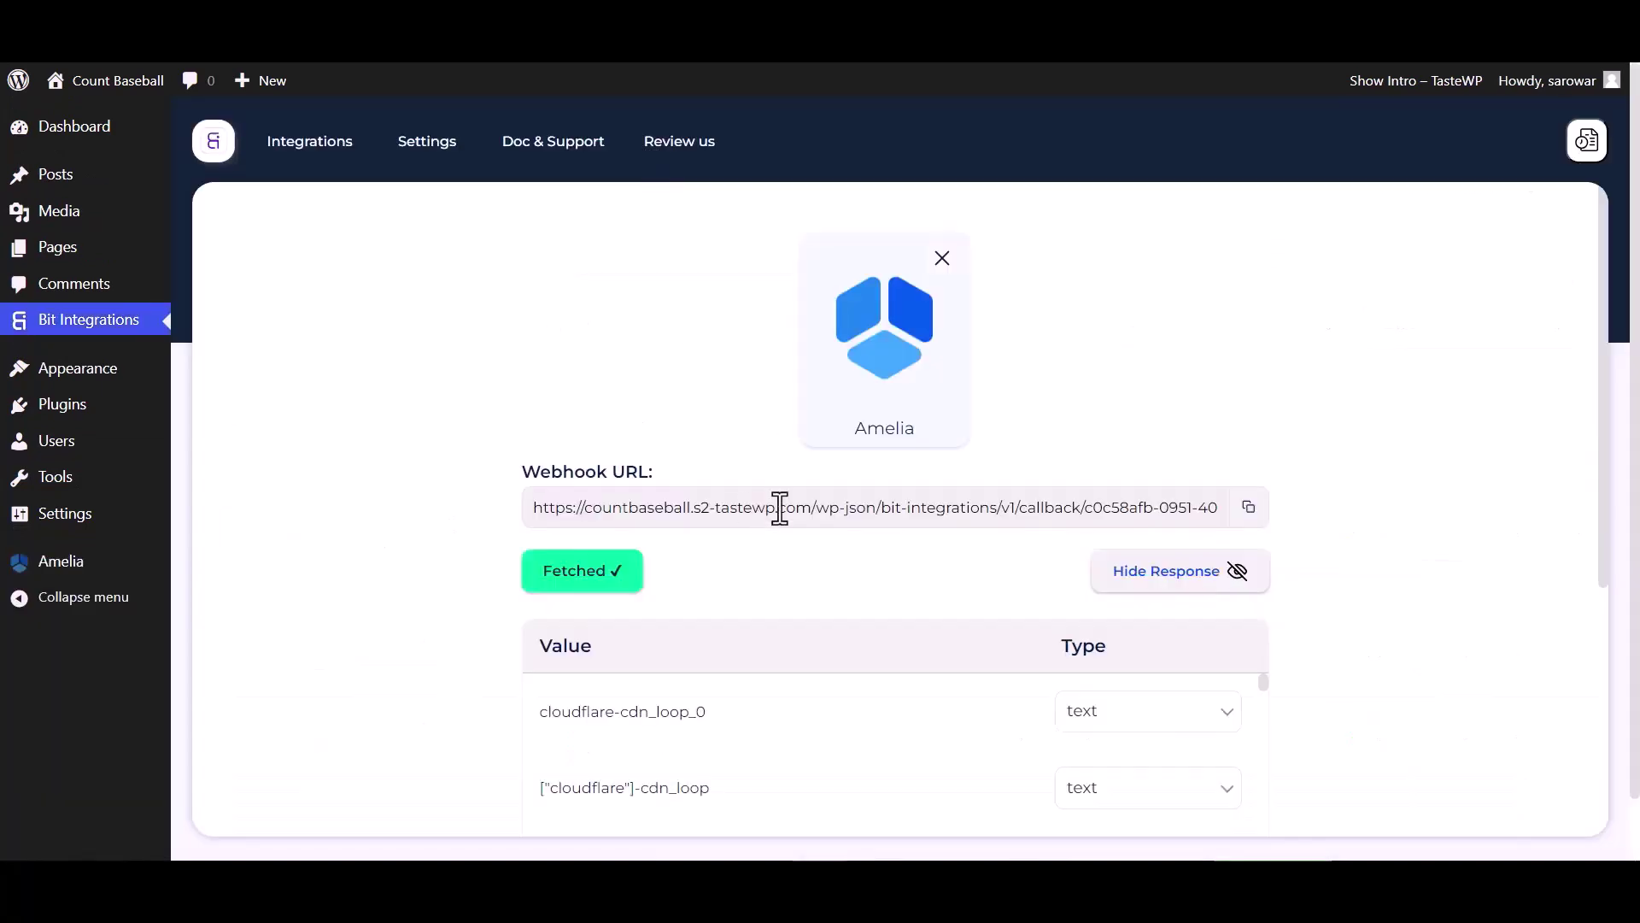
Step: Look through the fetched Amelia response, proceed to setting the action, and choose Google Sheet by searching for "google sheet"
{"action": "scroll", "coordinate": [769, 513], "scroll_direction": "down", "scroll_amount": 5}
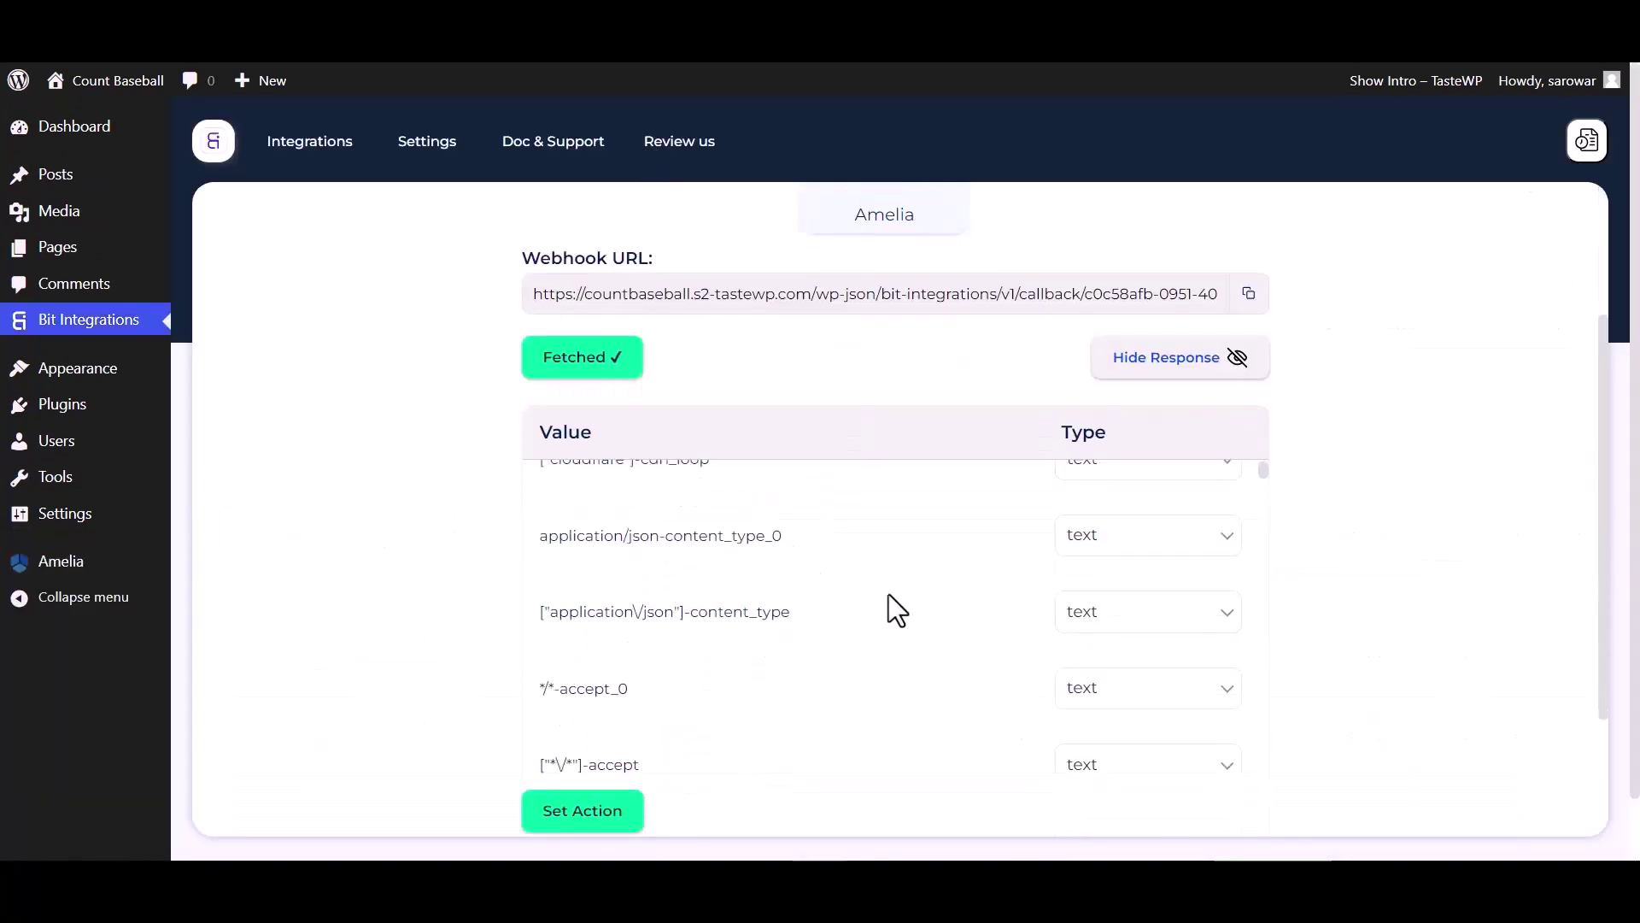
{"action": "scroll", "coordinate": [889, 595], "scroll_direction": "down", "scroll_amount": 10}
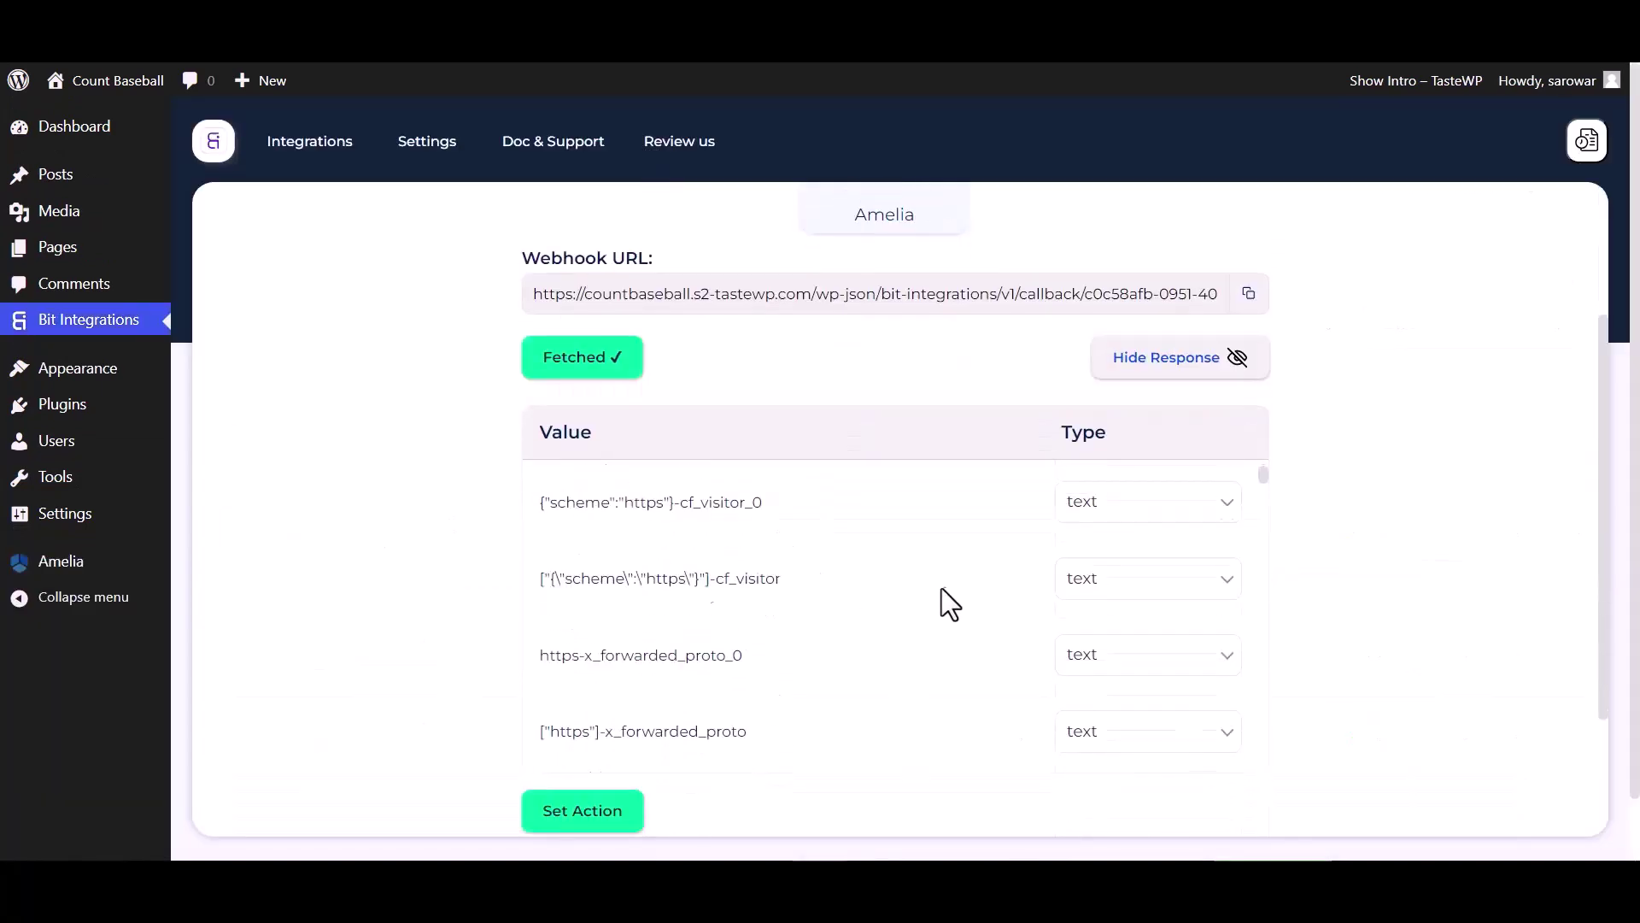
{"action": "left_click", "coordinate": [567, 822]}
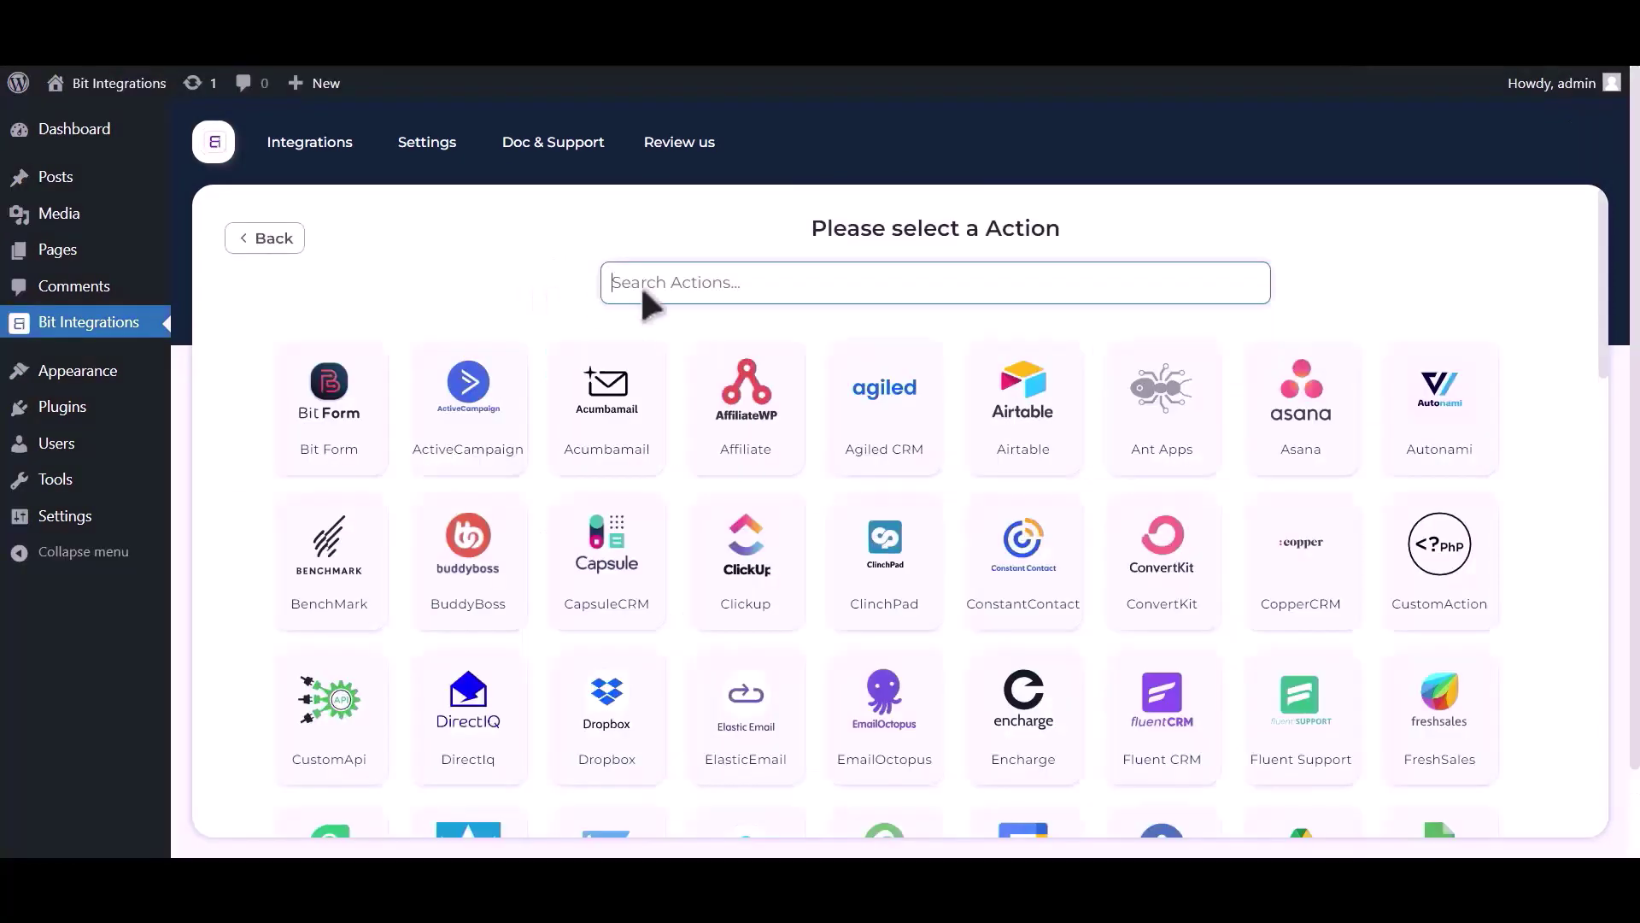
{"action": "type", "text": "goo"}
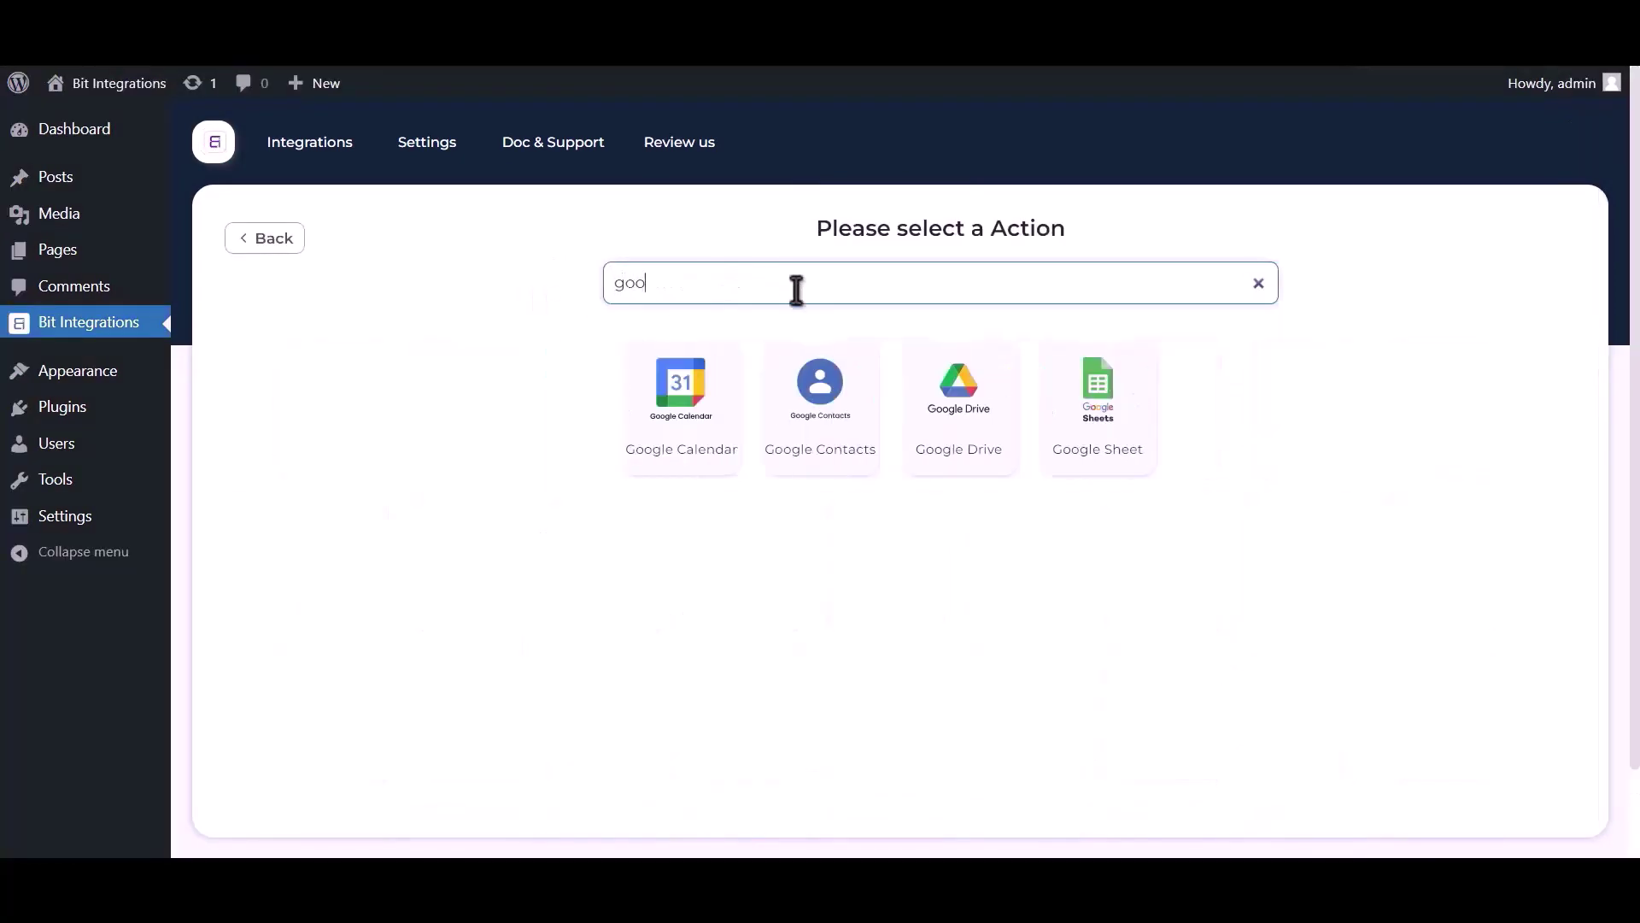
{"action": "type", "text": "gle sheet"}
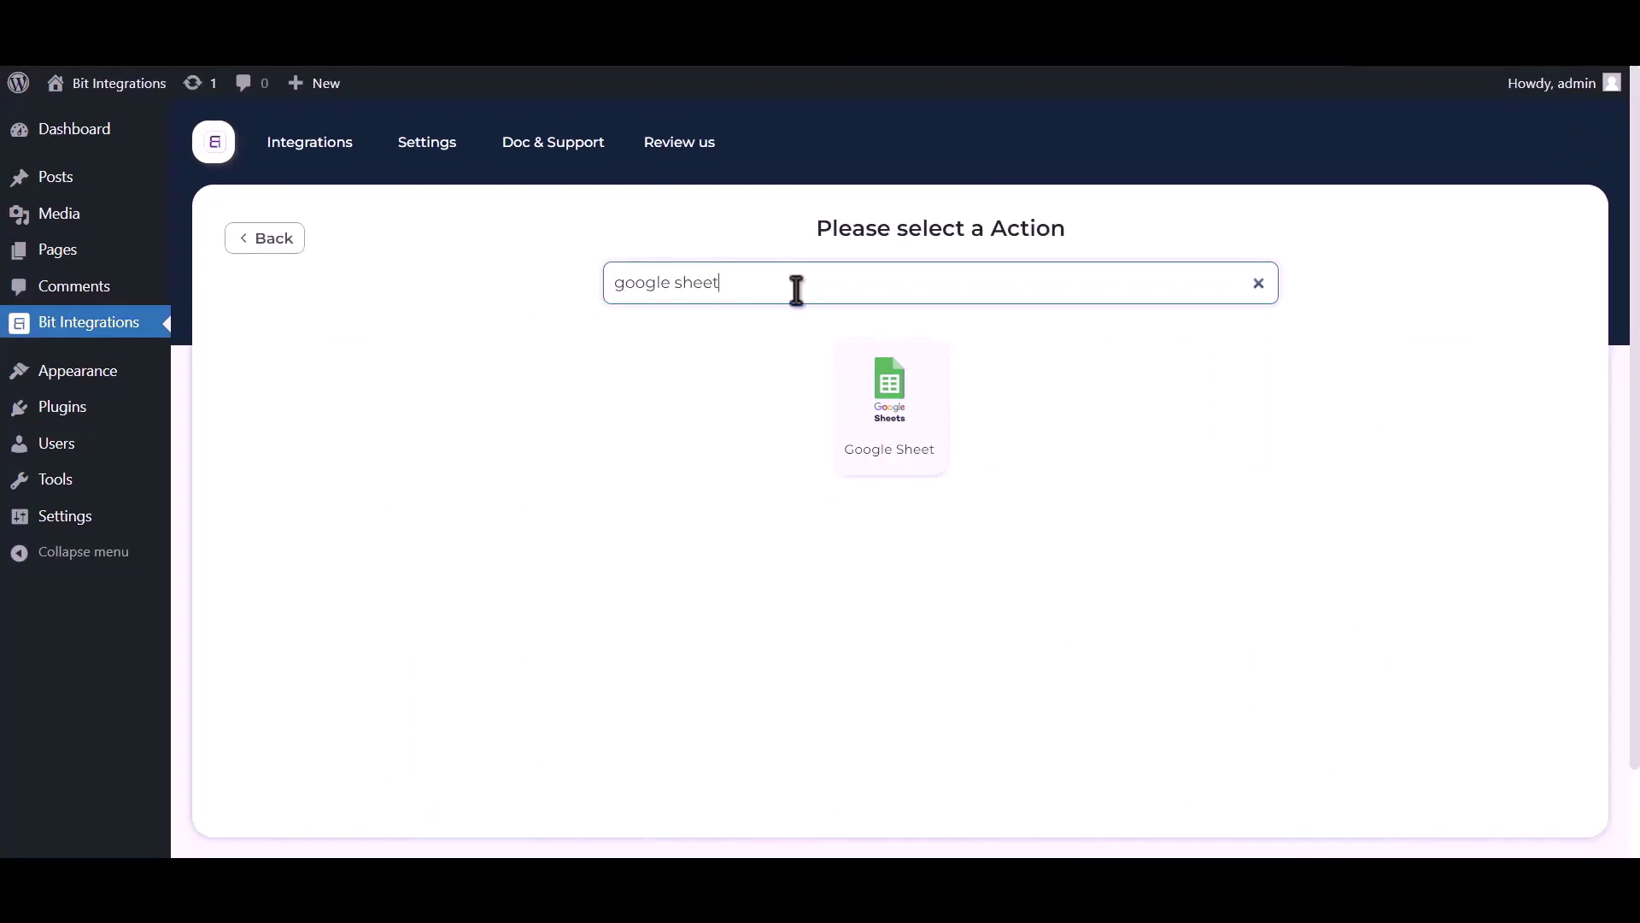
{"action": "left_click", "coordinate": [889, 414]}
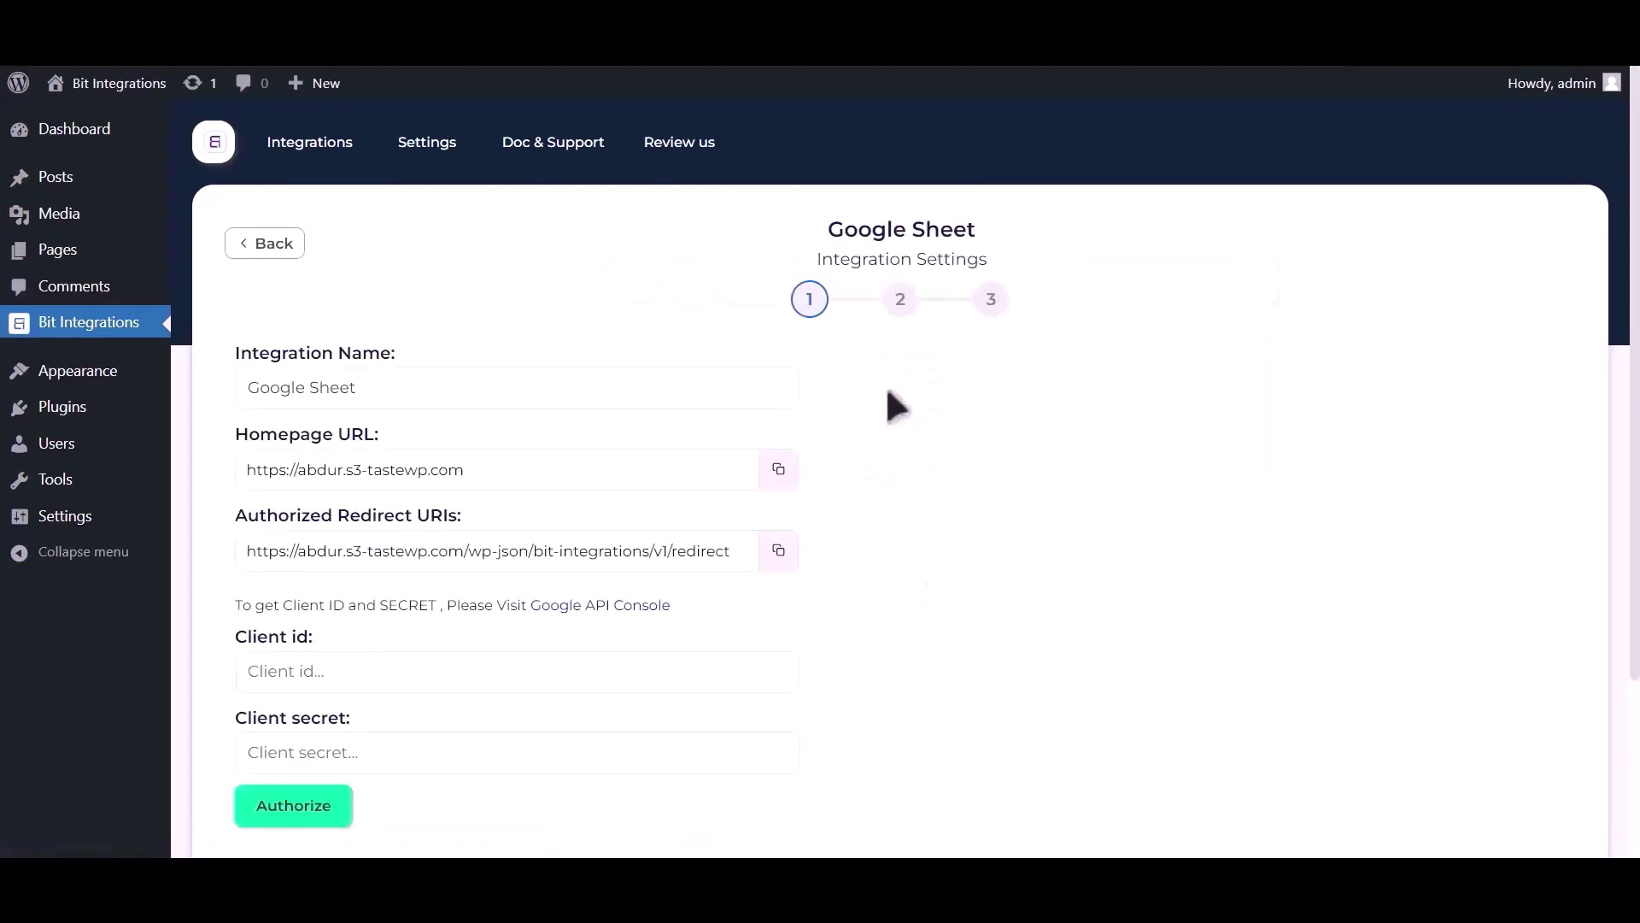
Step: Open the Google API Console linked in the Google Sheet settings, find "Google drive api" and enable the Google Drive API
{"action": "left_click_drag", "start_coordinate": [237, 605], "coordinate": [531, 603]}
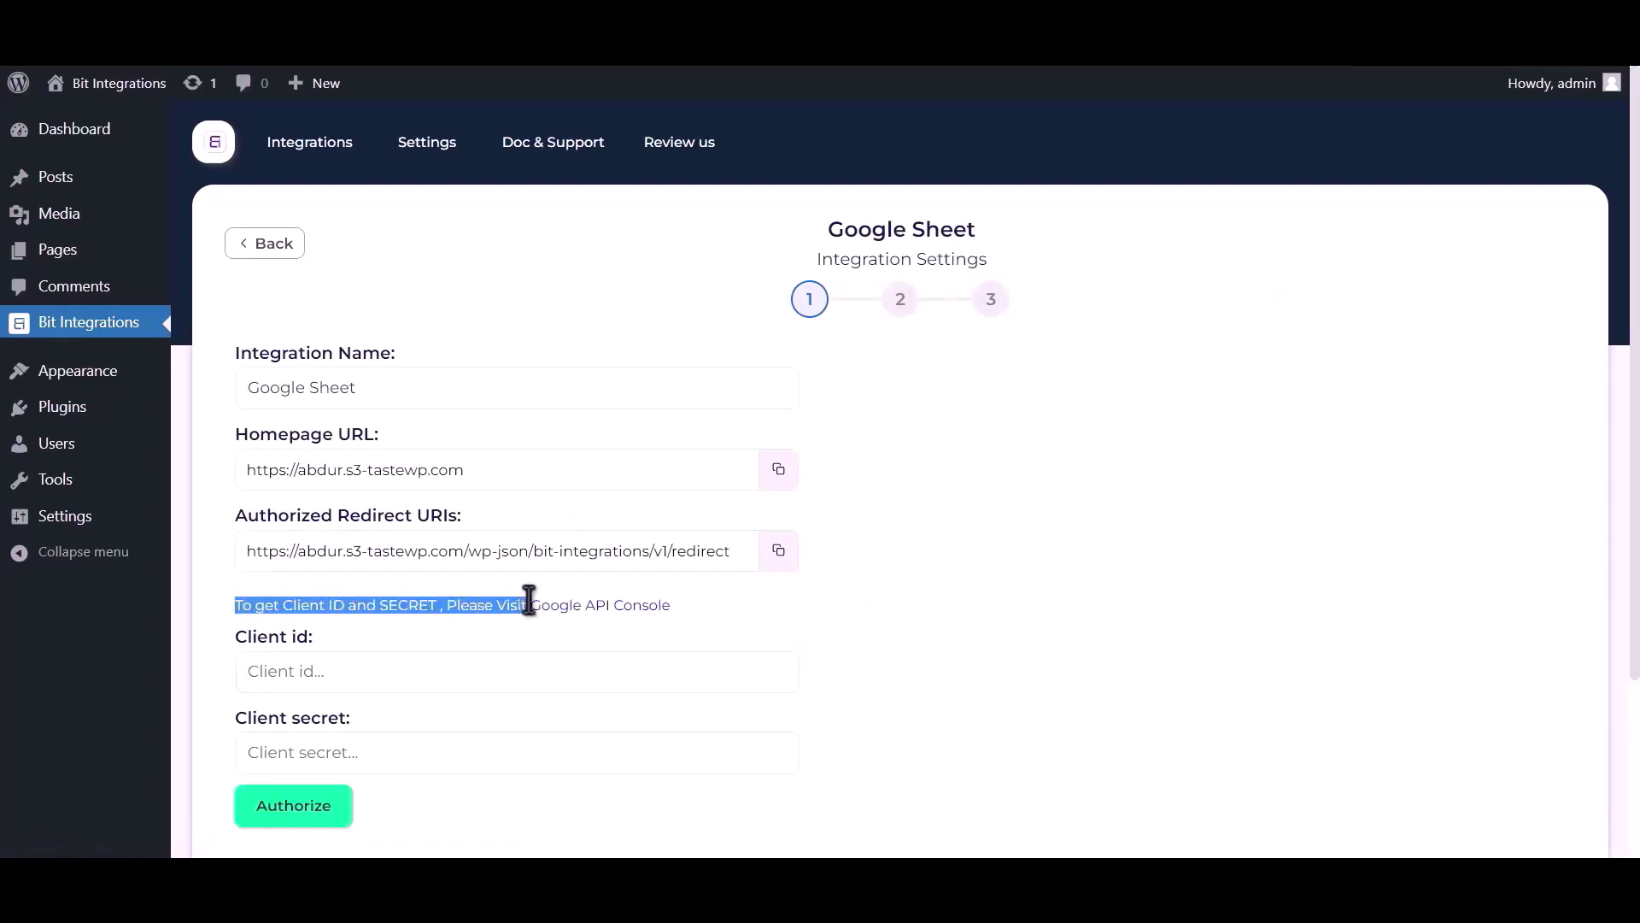
{"action": "left_click", "coordinate": [575, 609]}
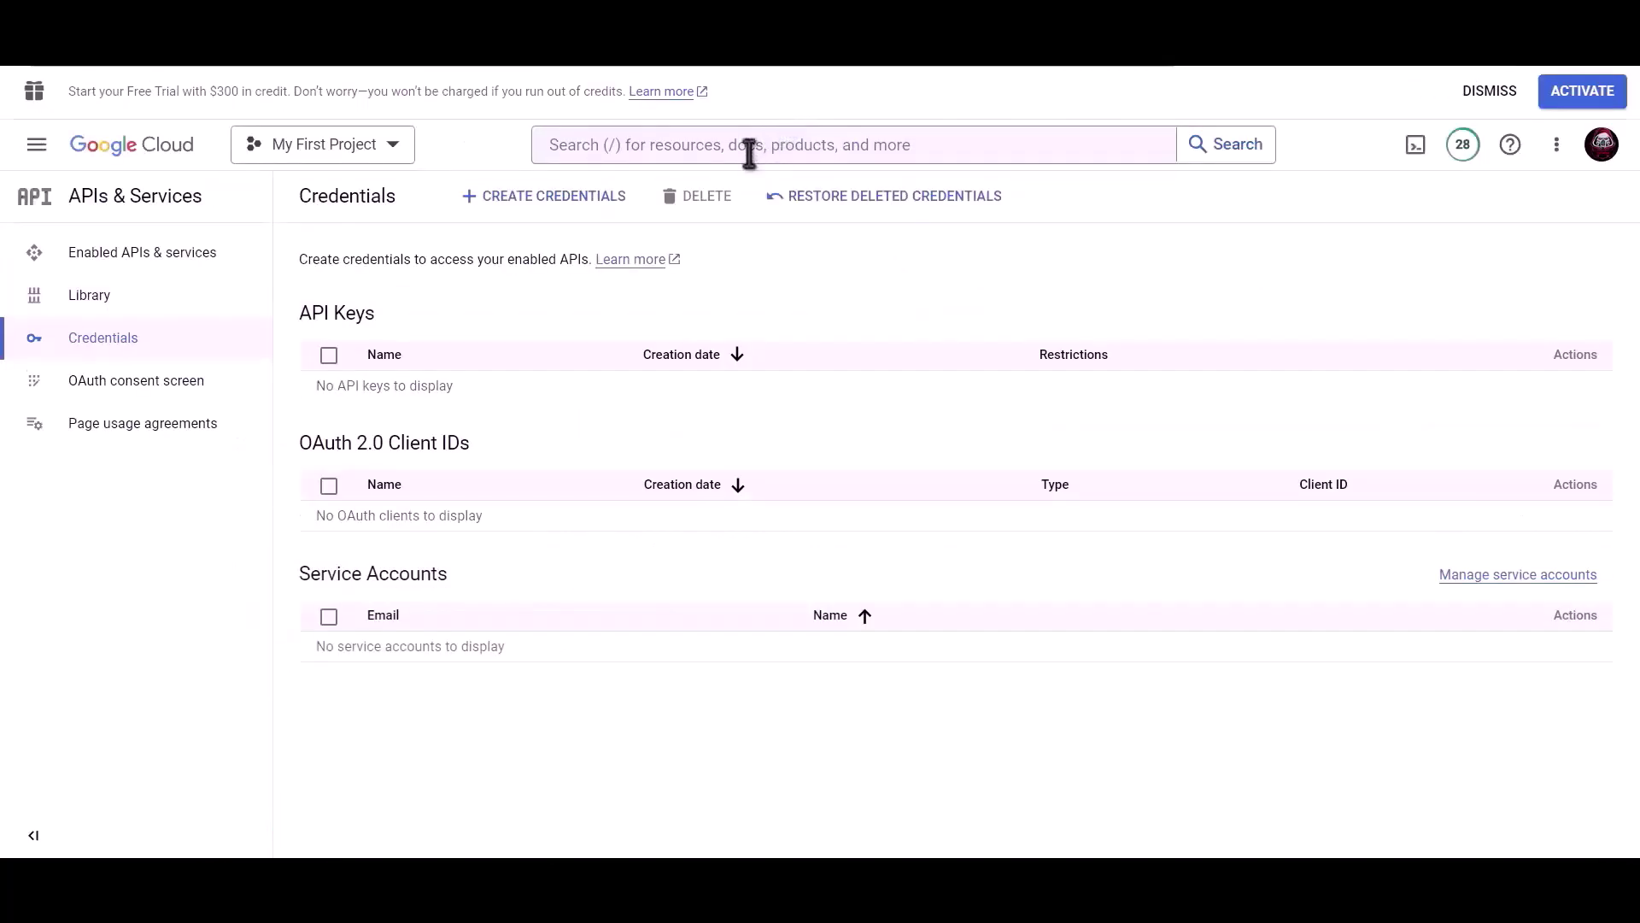
{"action": "left_click", "coordinate": [750, 154]}
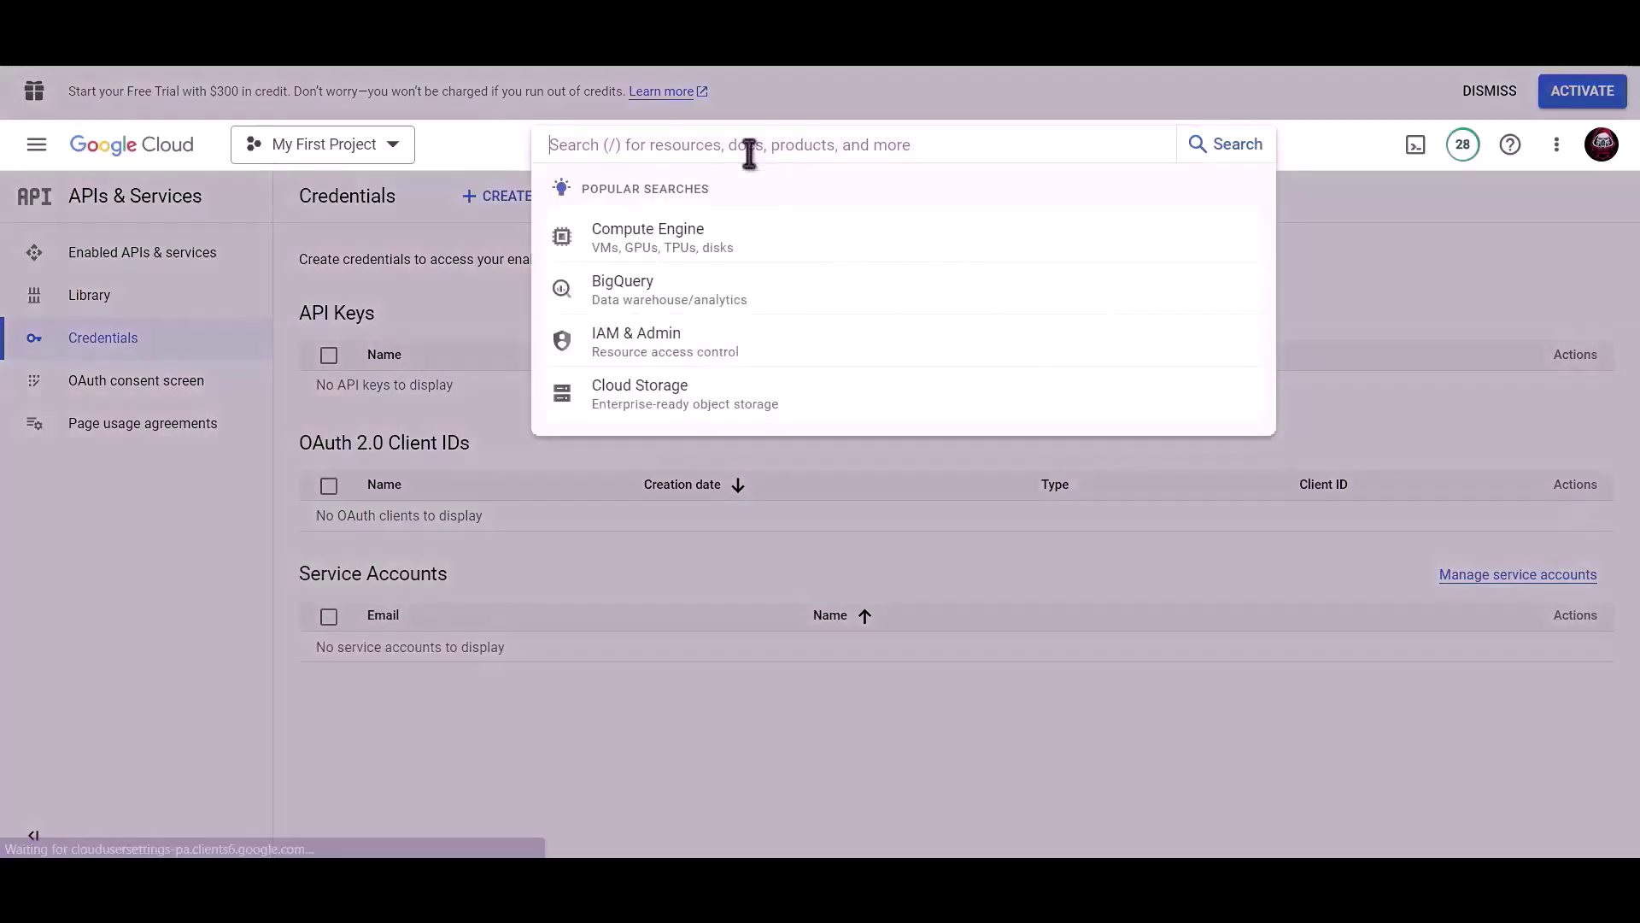
{"action": "type", "text": "Google drive api"}
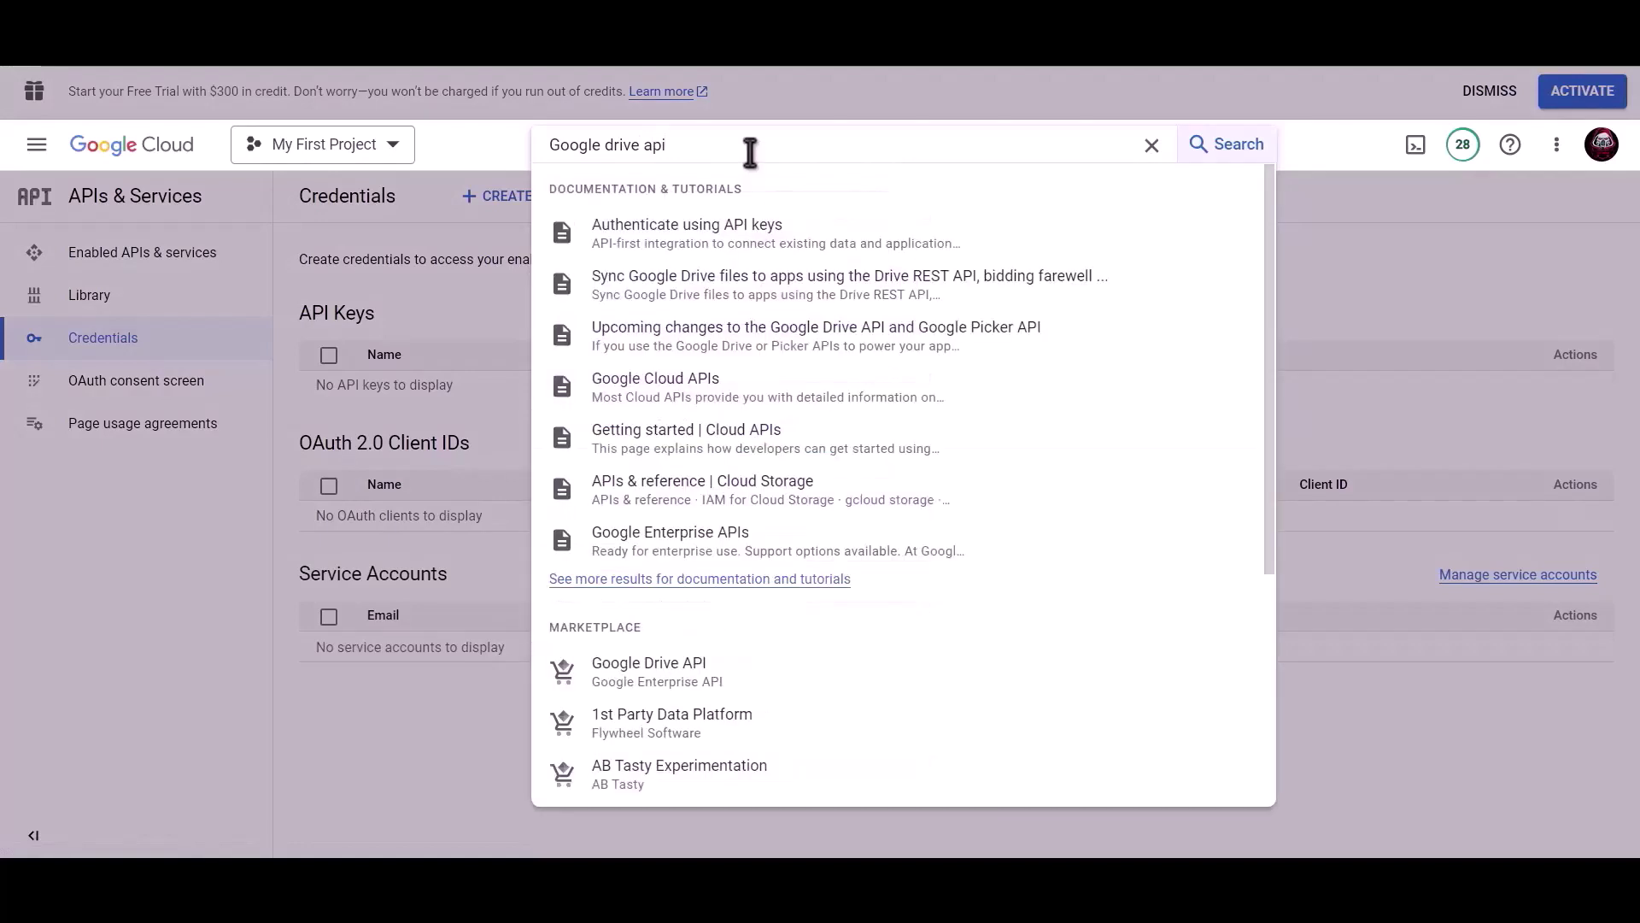
{"action": "left_click", "coordinate": [681, 674]}
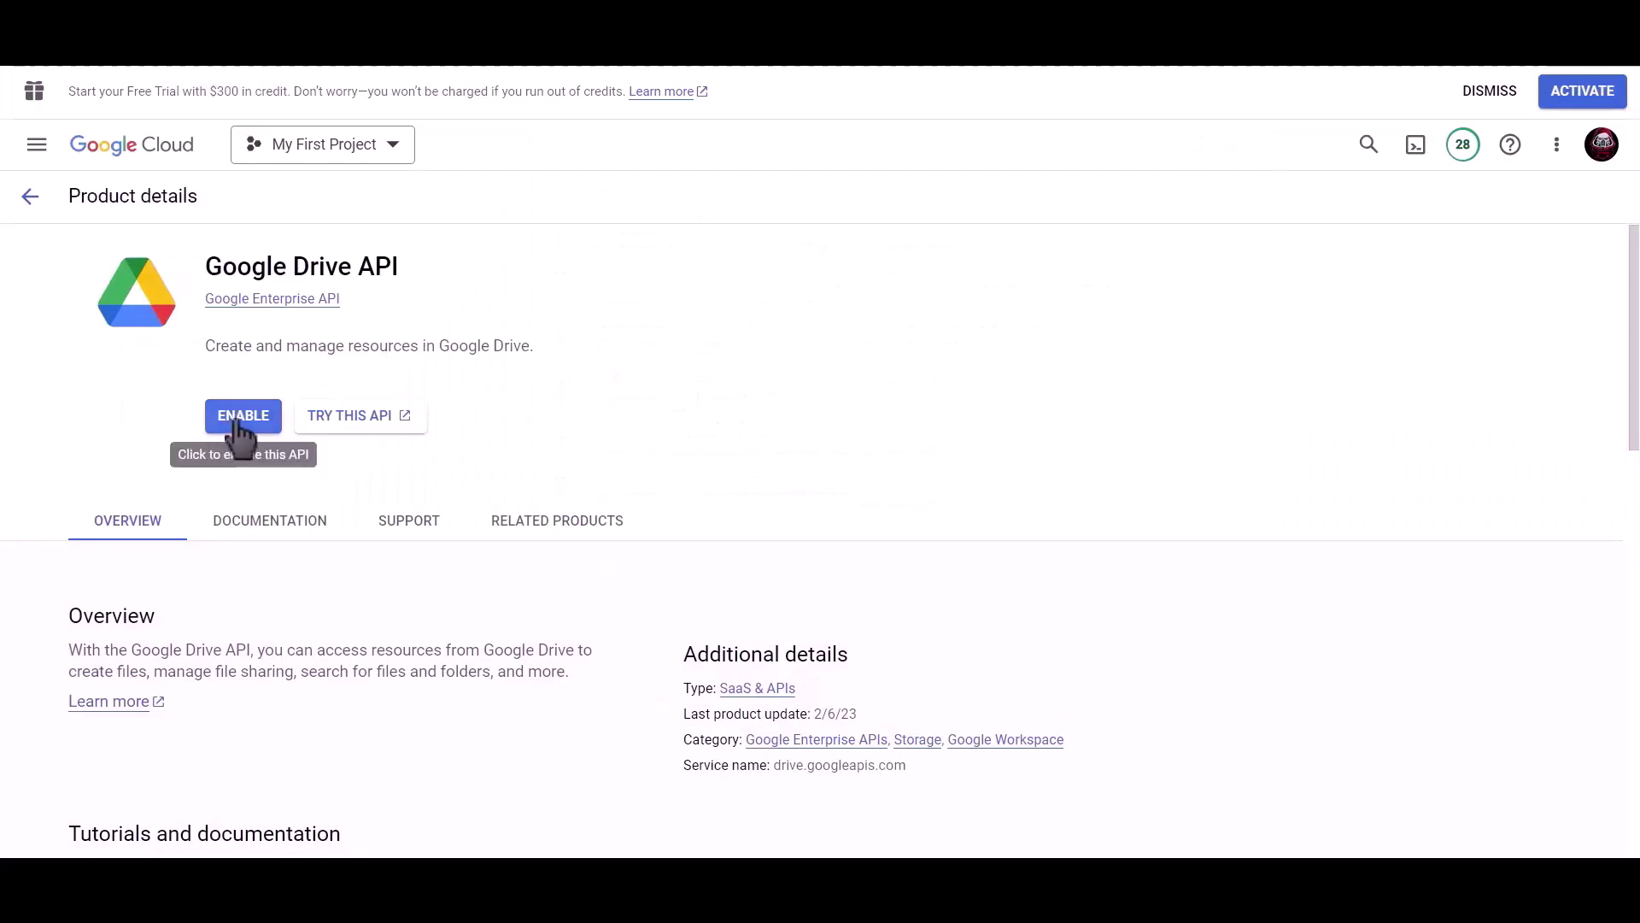
{"action": "left_click", "coordinate": [243, 419]}
Step: Search Google Cloud for "google sheet" and enable the Google Sheets API for the project
{"action": "left_click", "coordinate": [876, 146]}
{"action": "type", "text": "go"}
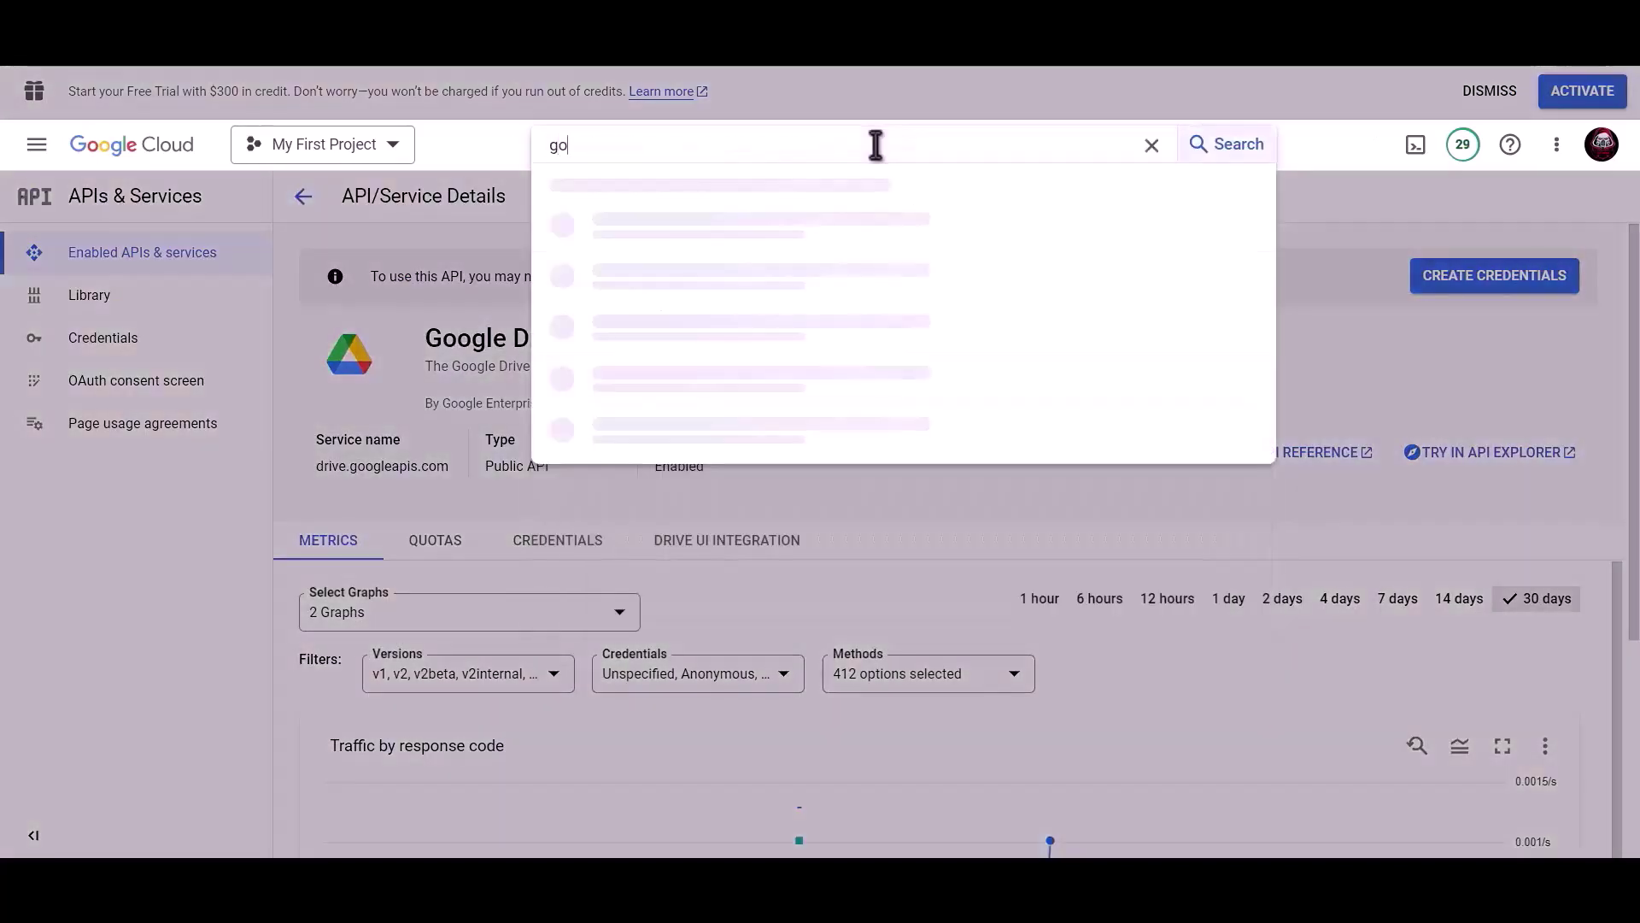
{"action": "type", "text": "ogle sh"}
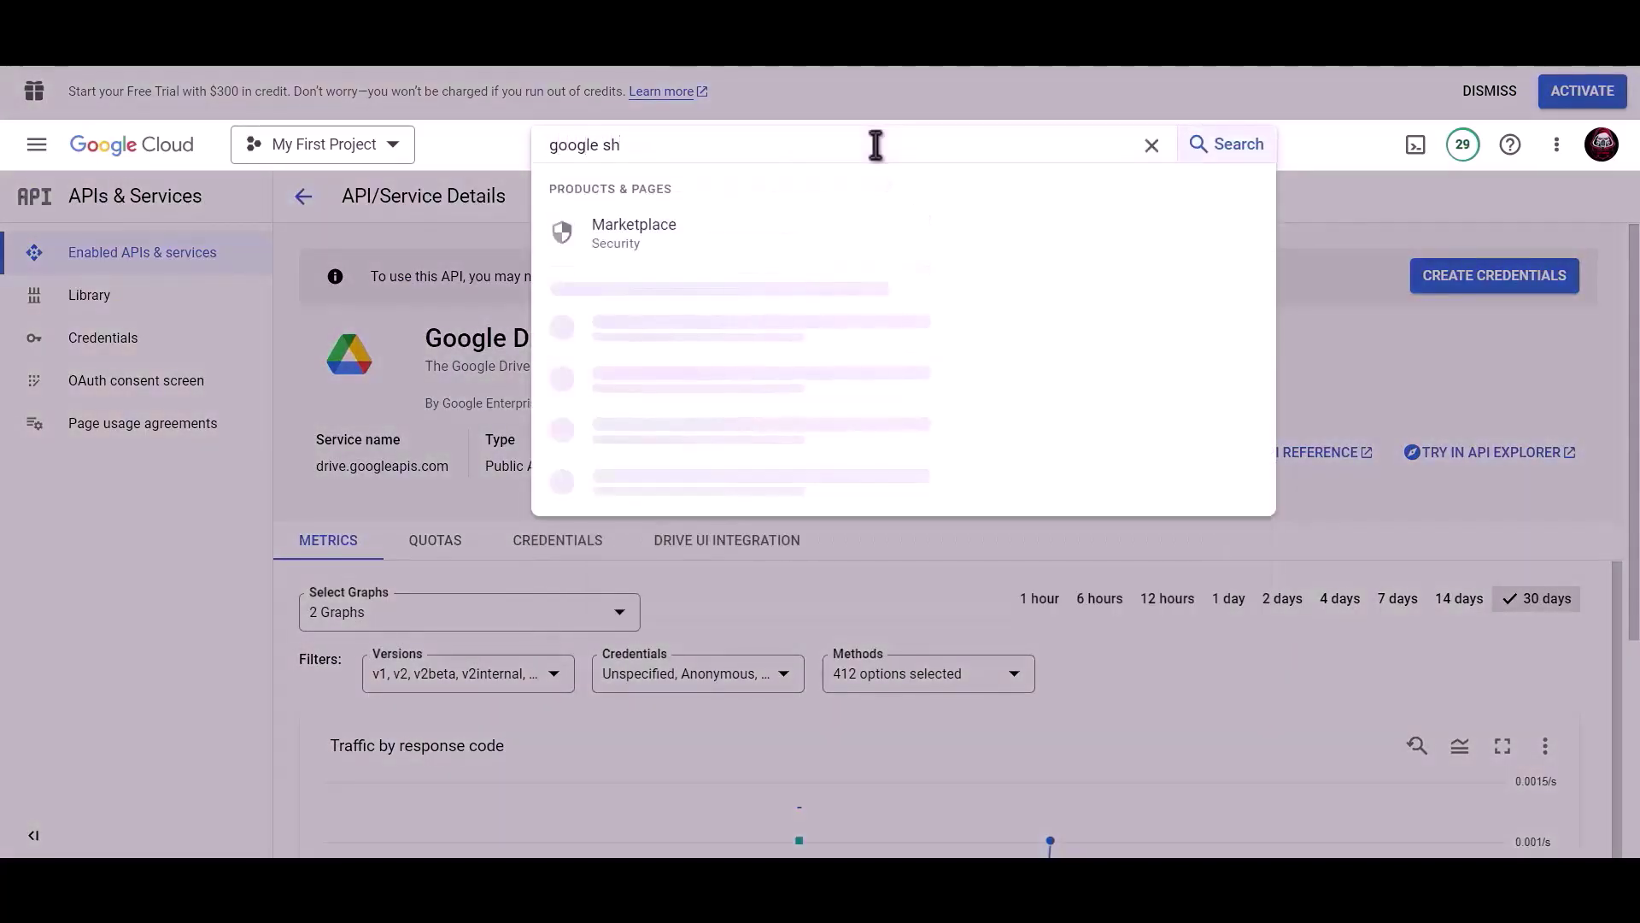
{"action": "type", "text": "eet"}
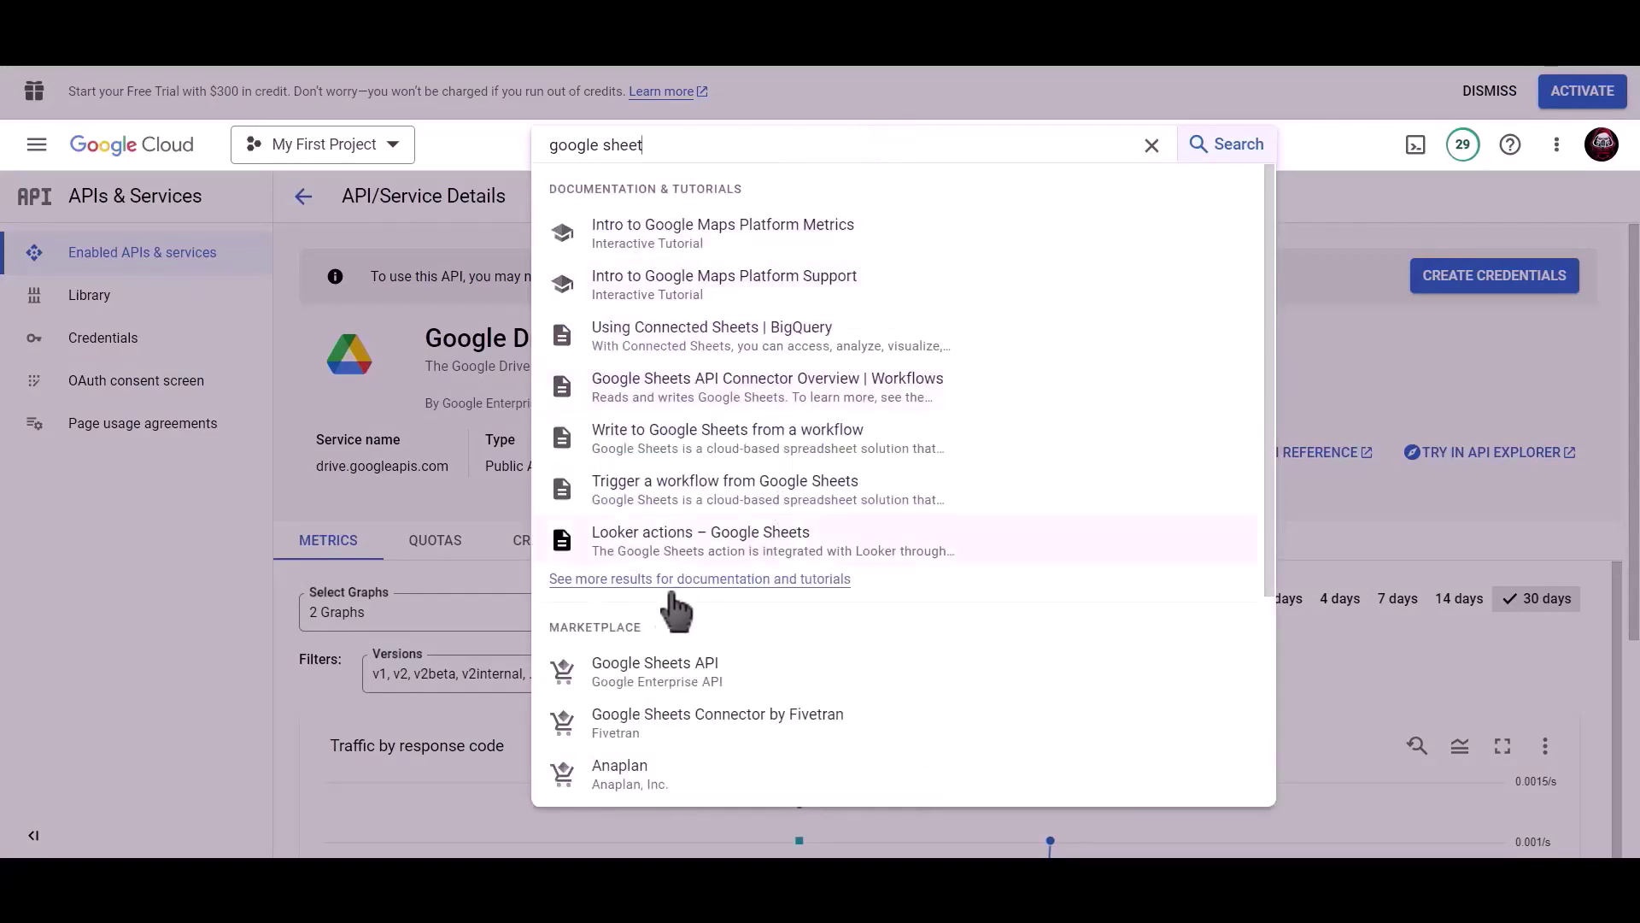
{"action": "left_click", "coordinate": [688, 675]}
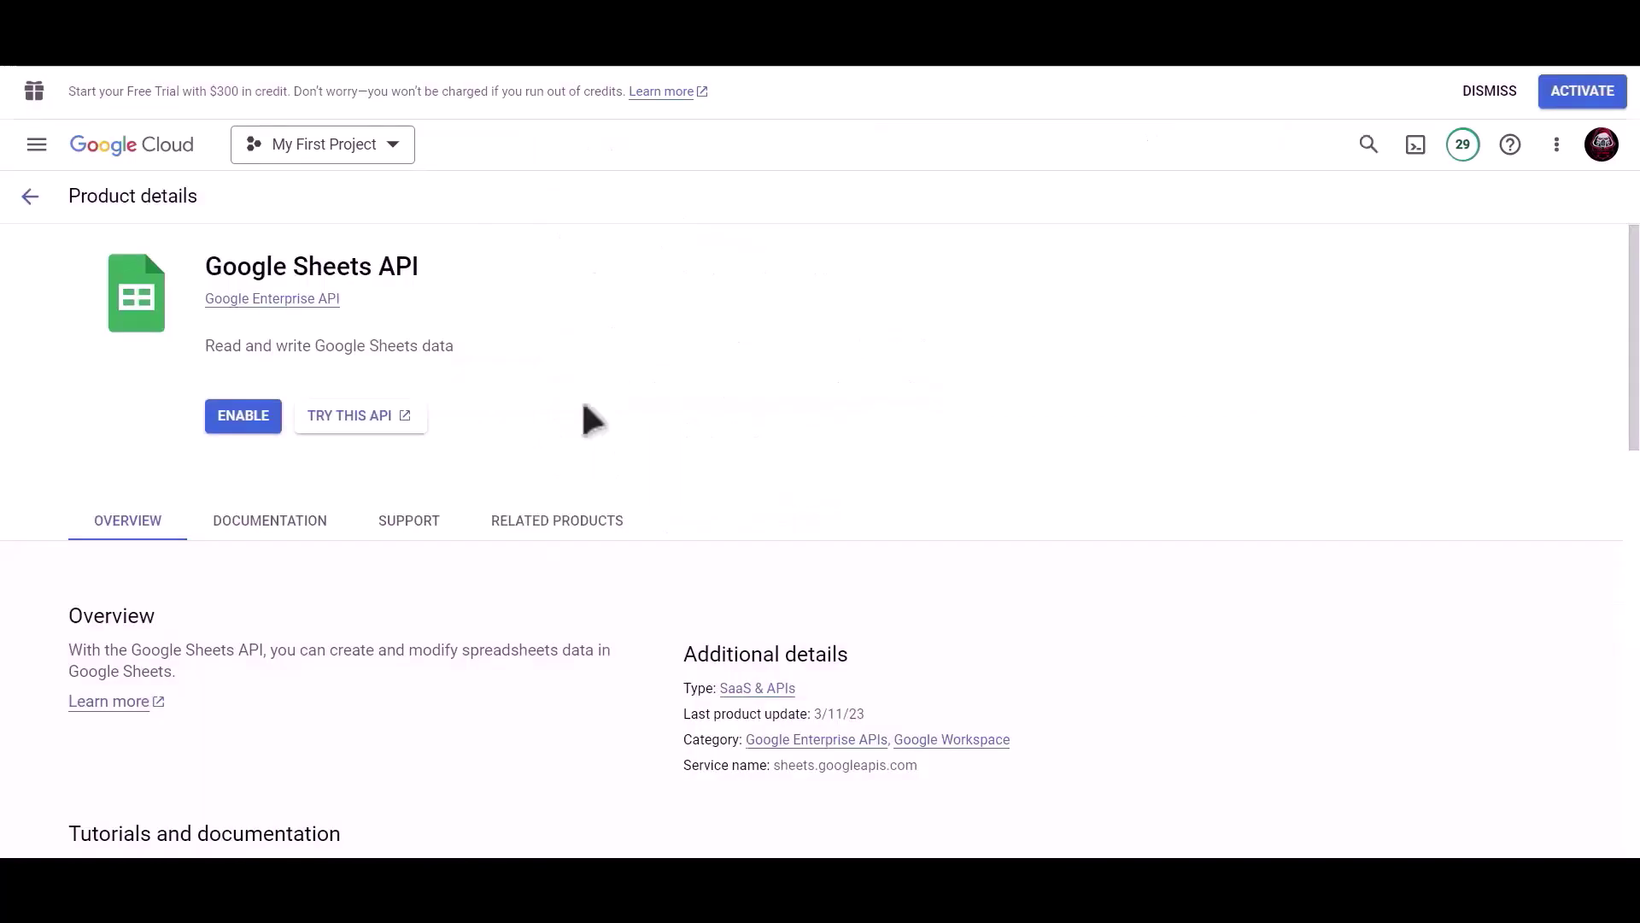
{"action": "left_click", "coordinate": [244, 419]}
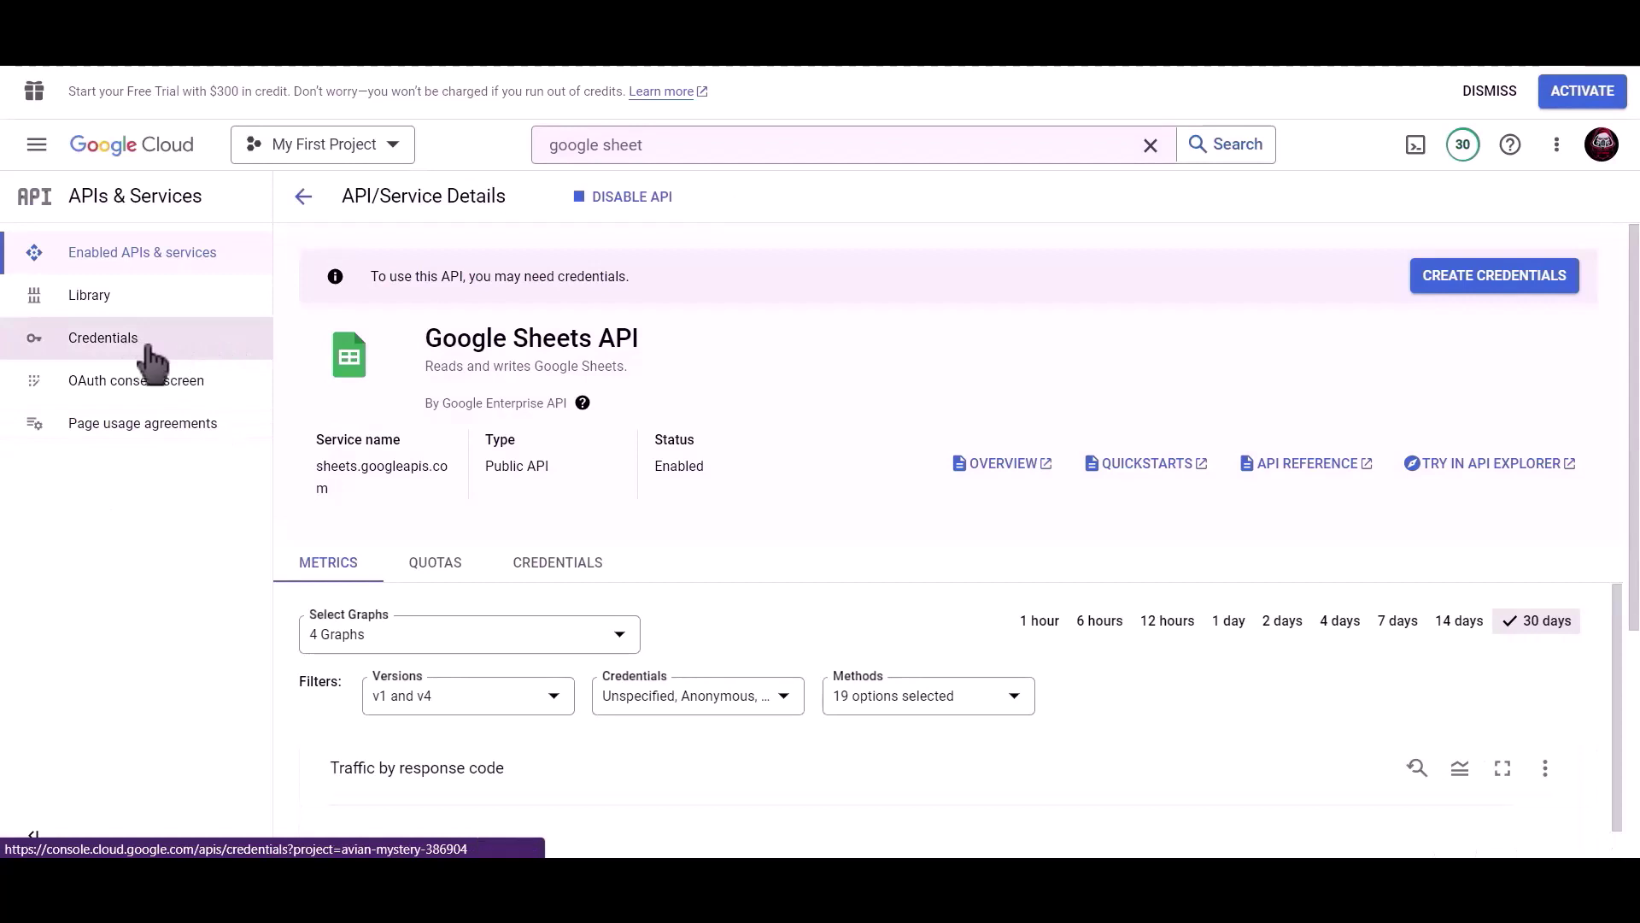
Step: Start an OAuth client ID credential with application type Web application and the name "Bit Integrations"
{"action": "left_click", "coordinate": [52, 346]}
{"action": "left_click", "coordinate": [561, 209]}
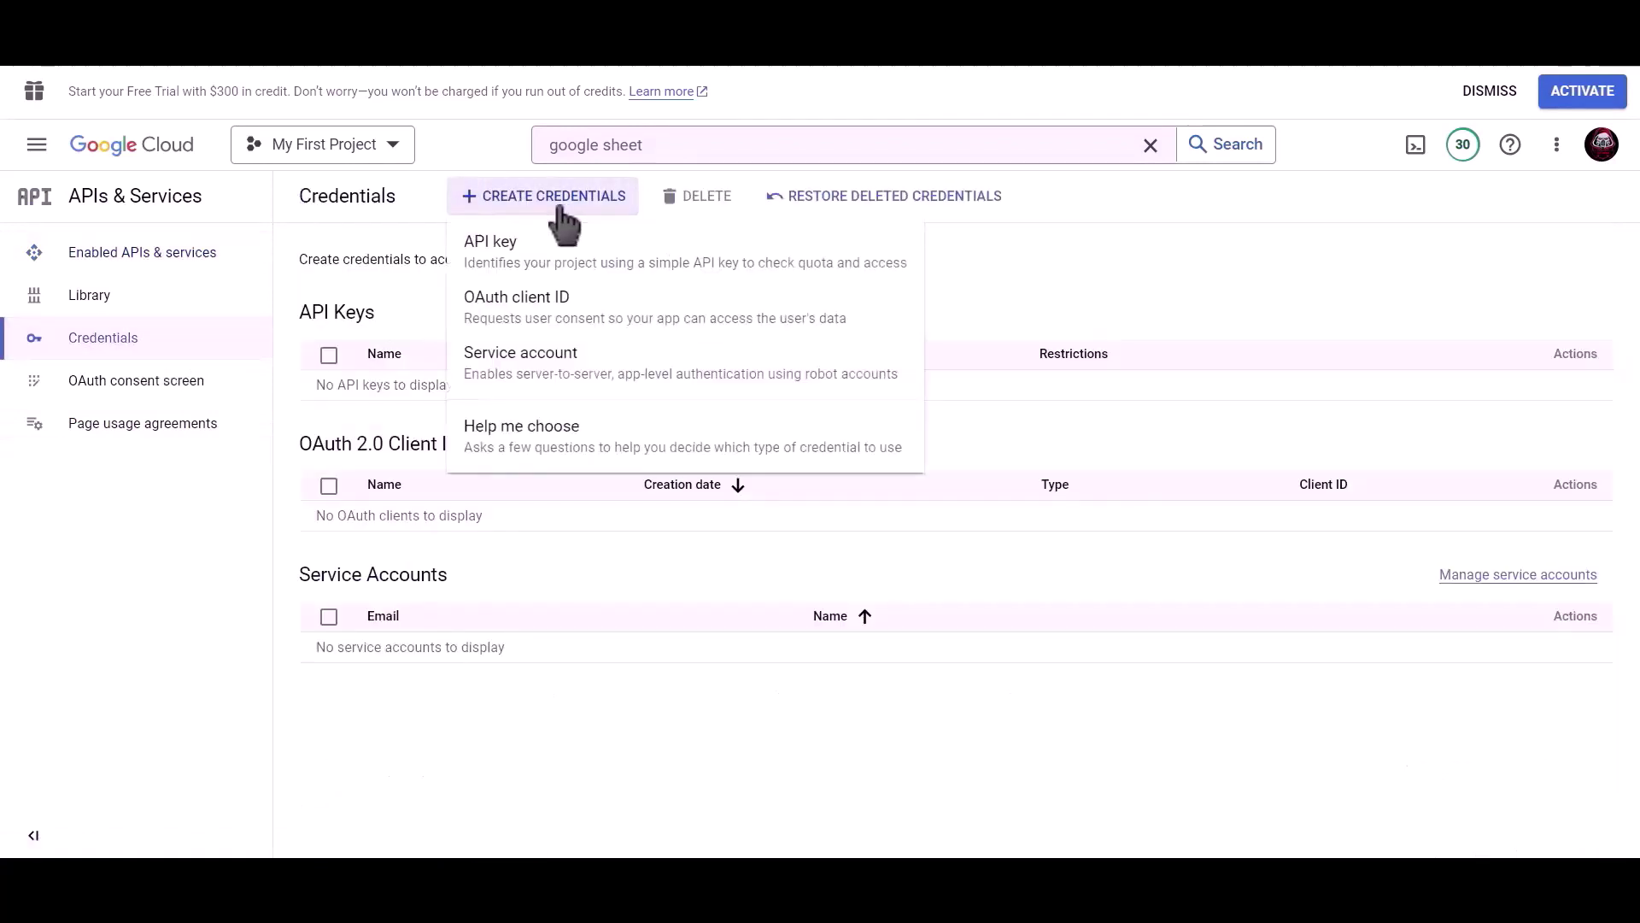
{"action": "left_click", "coordinate": [638, 323]}
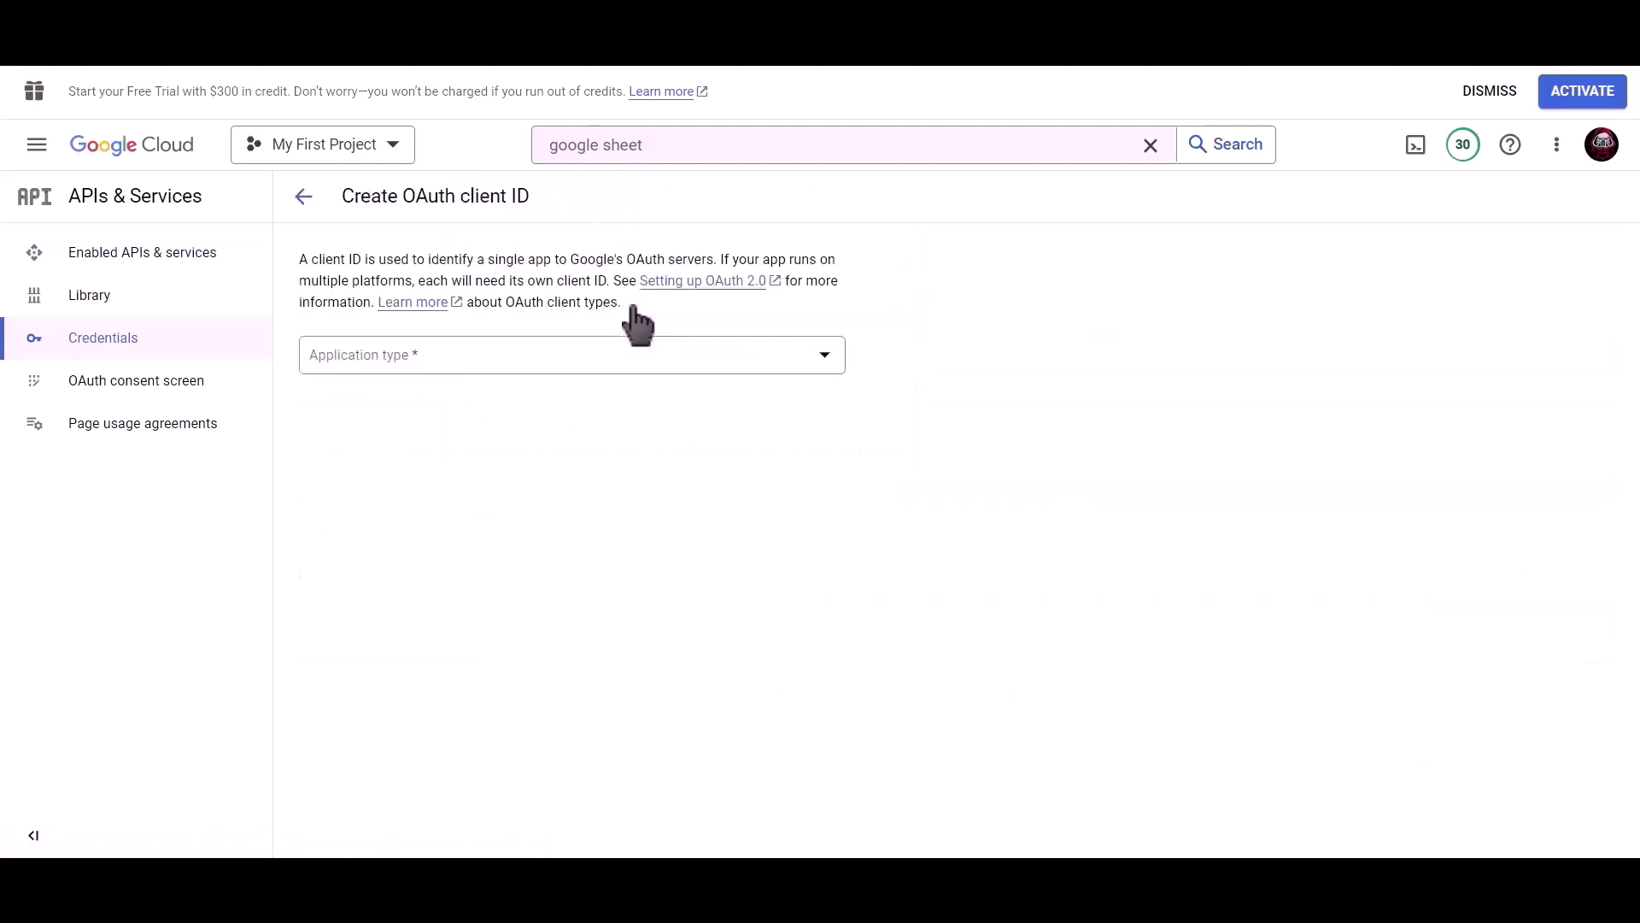
{"action": "left_click", "coordinate": [505, 357]}
{"action": "left_click", "coordinate": [535, 395]}
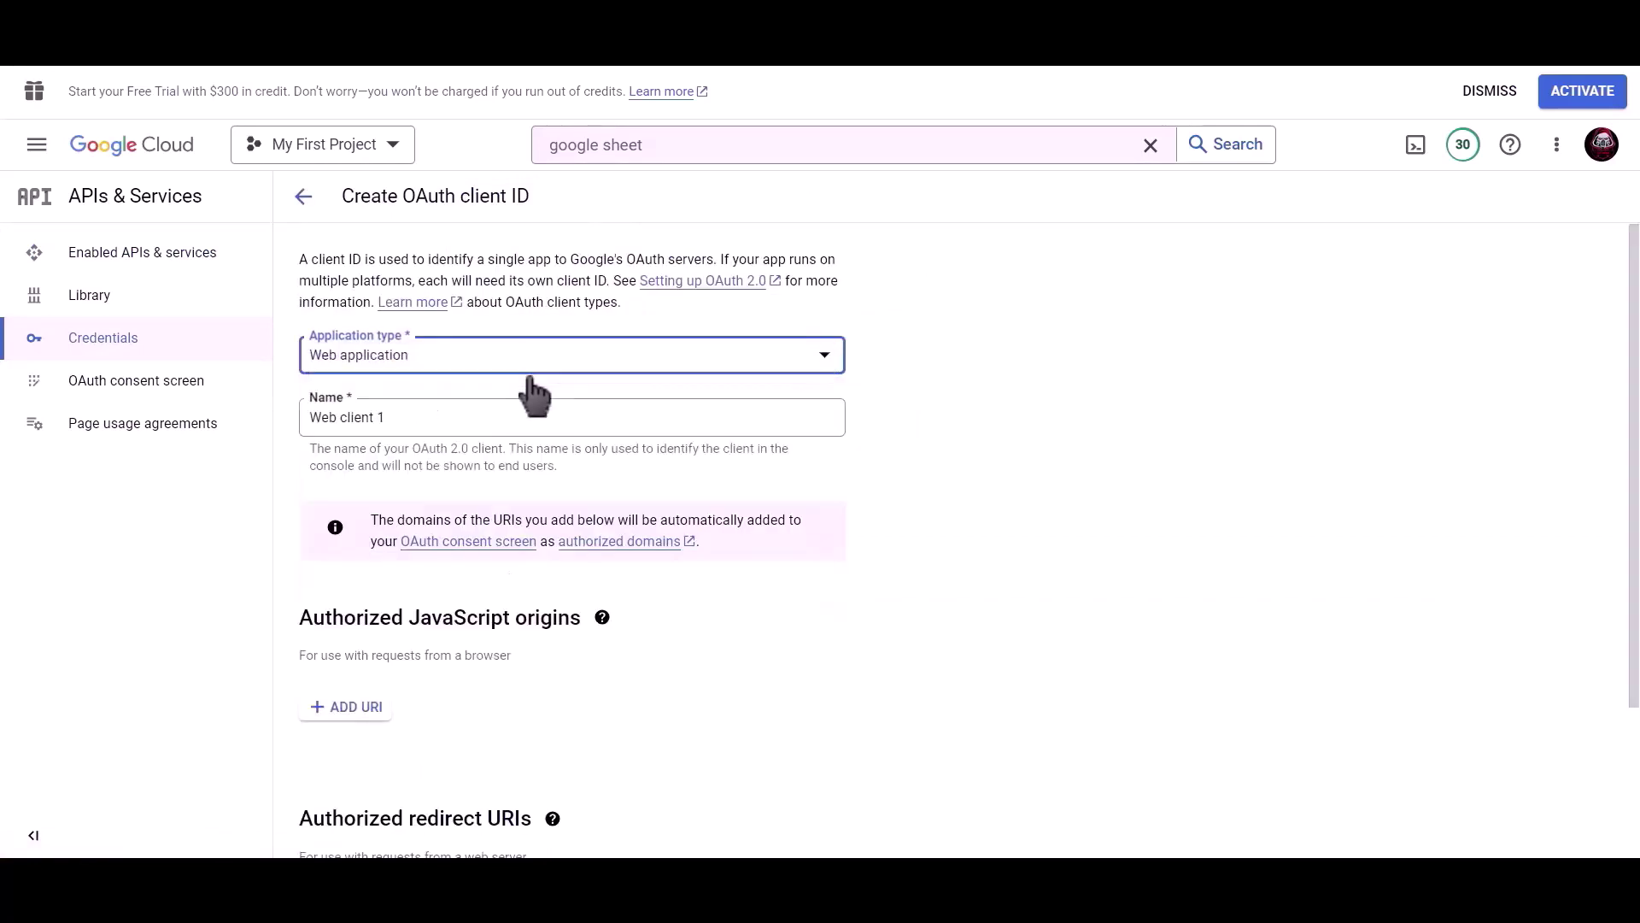
{"action": "left_click_drag", "start_coordinate": [504, 410], "coordinate": [305, 416]}
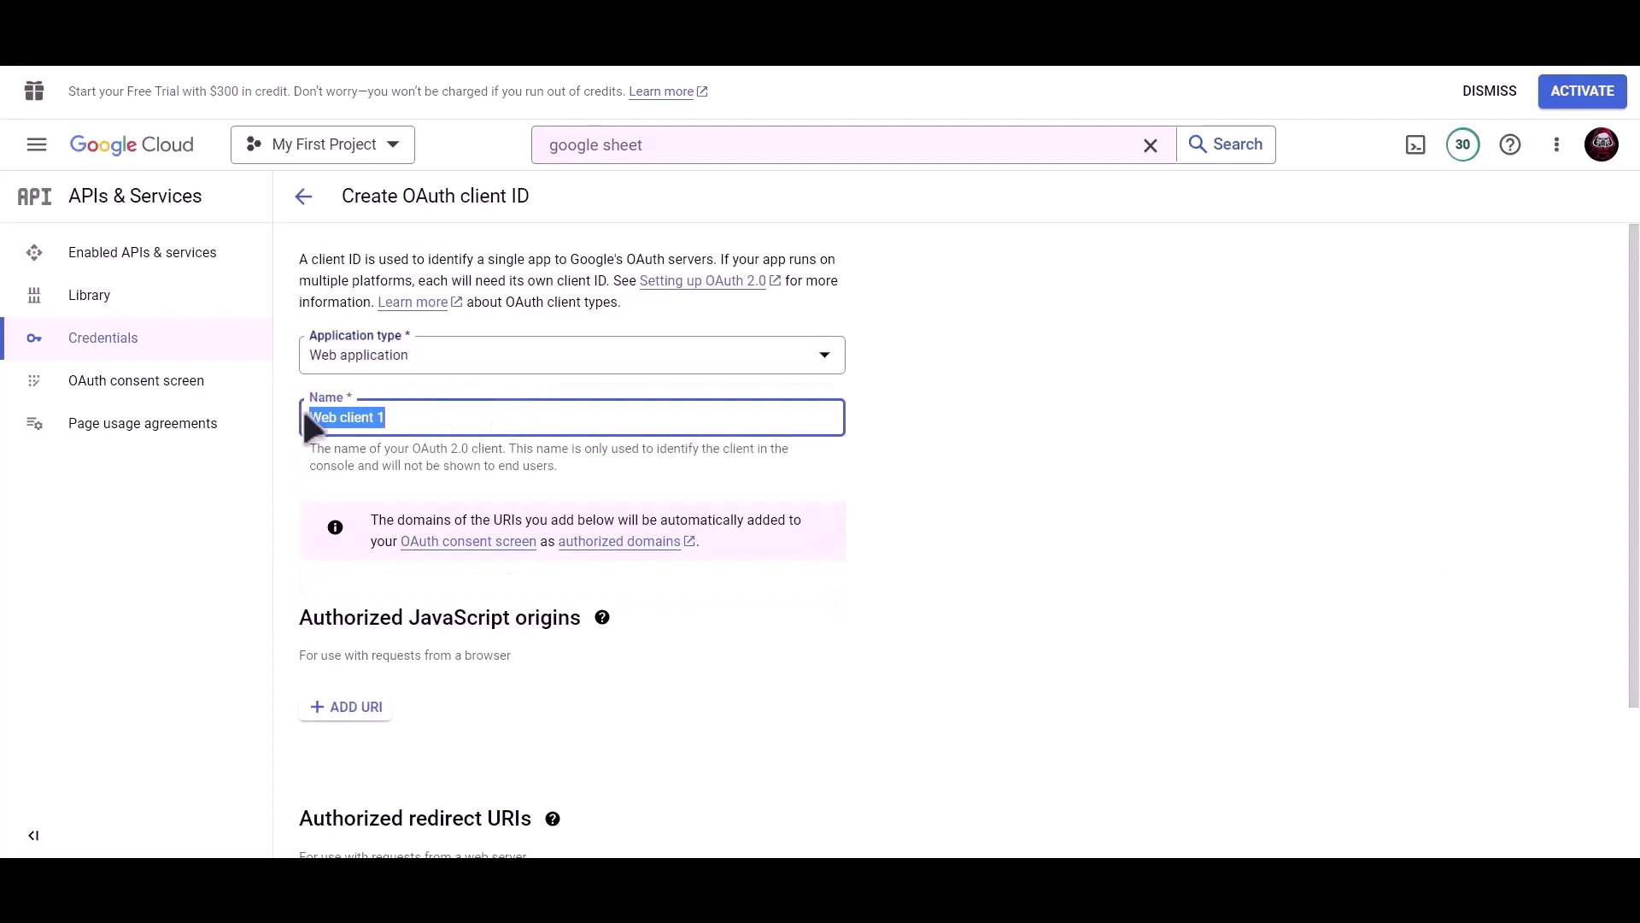
{"action": "type", "text": "Bit In"}
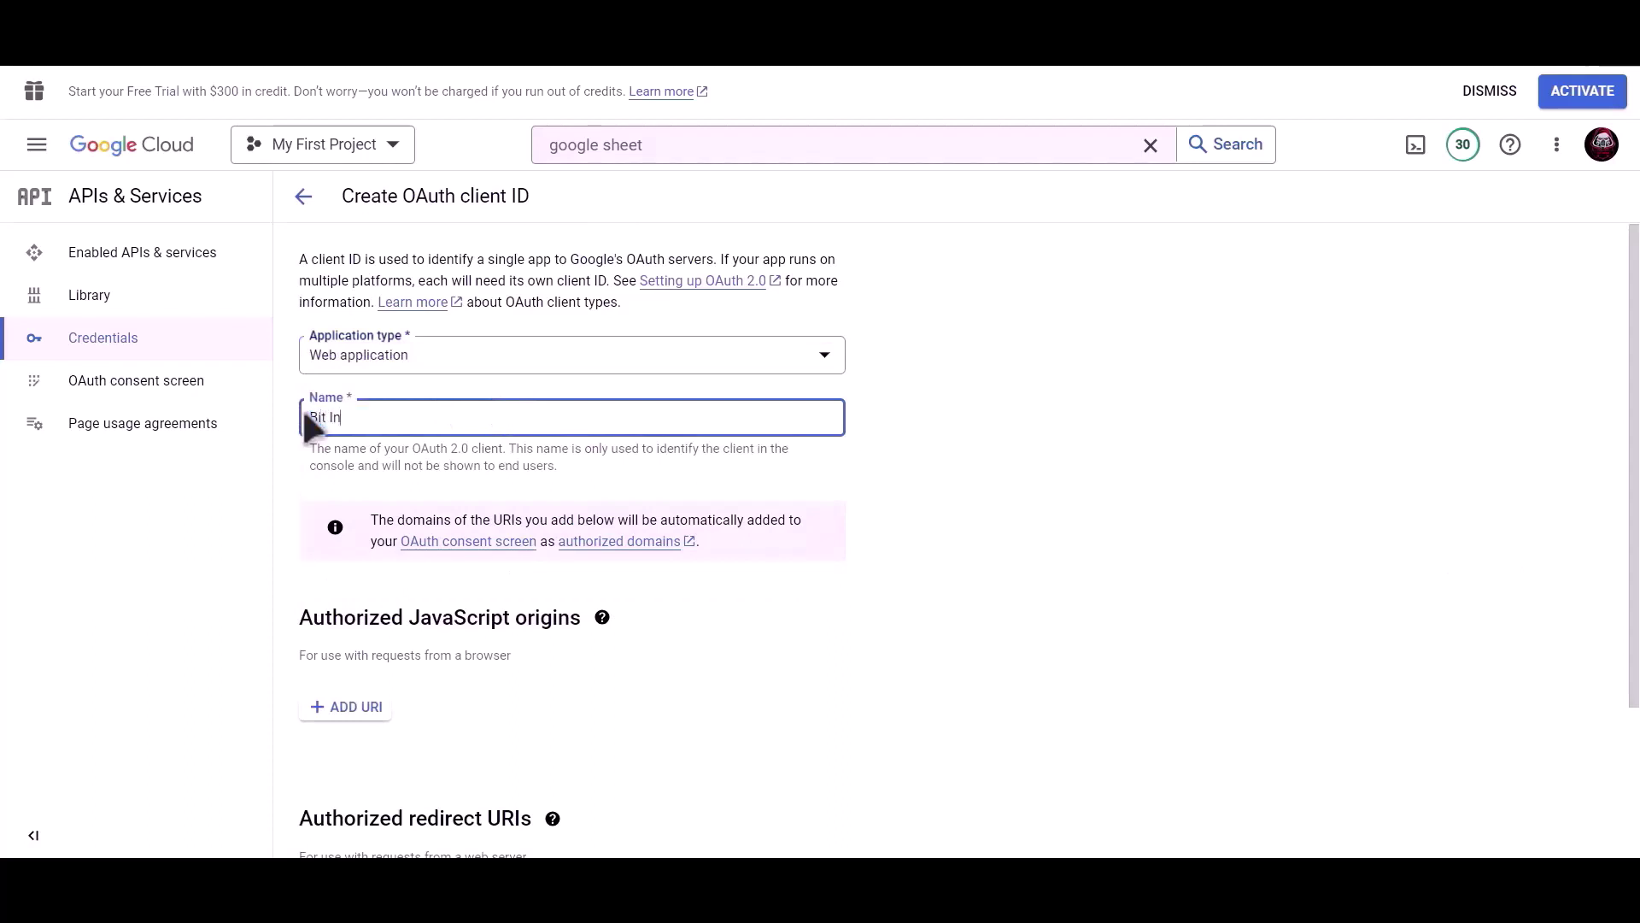
{"action": "type", "text": "tegrations"}
Step: Copy the authorized redirect URI from the Bit Integrations Google Sheet settings into the OAuth client's authorized redirect URIs and create the client
{"action": "scroll", "coordinate": [578, 444], "scroll_direction": "down", "scroll_amount": 3}
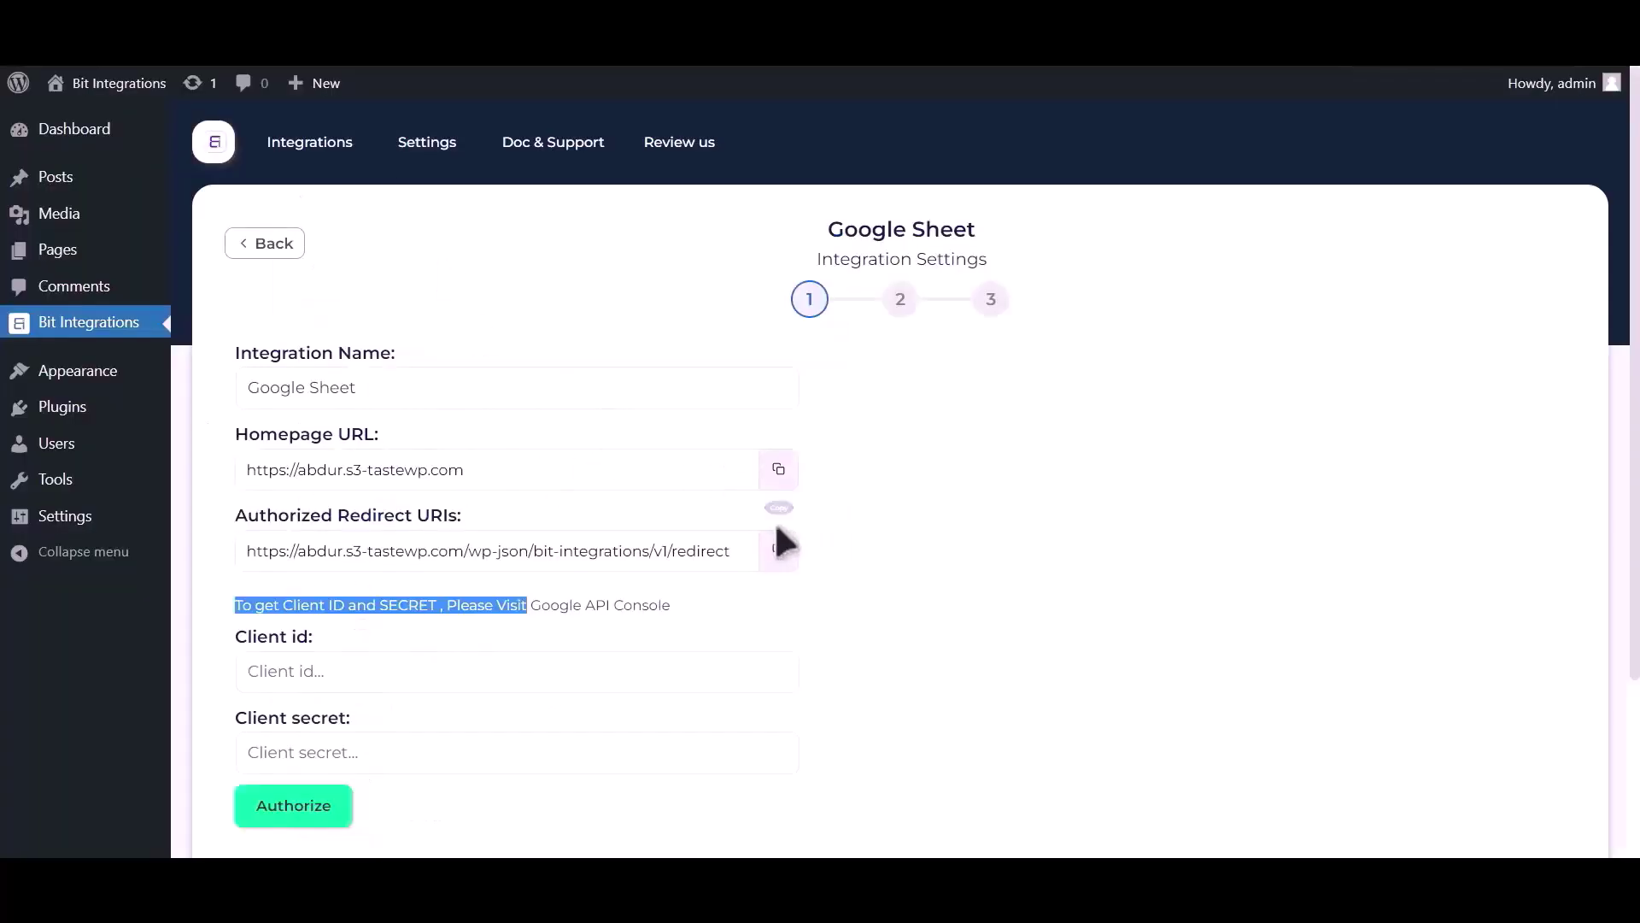
{"action": "left_click", "coordinate": [779, 551]}
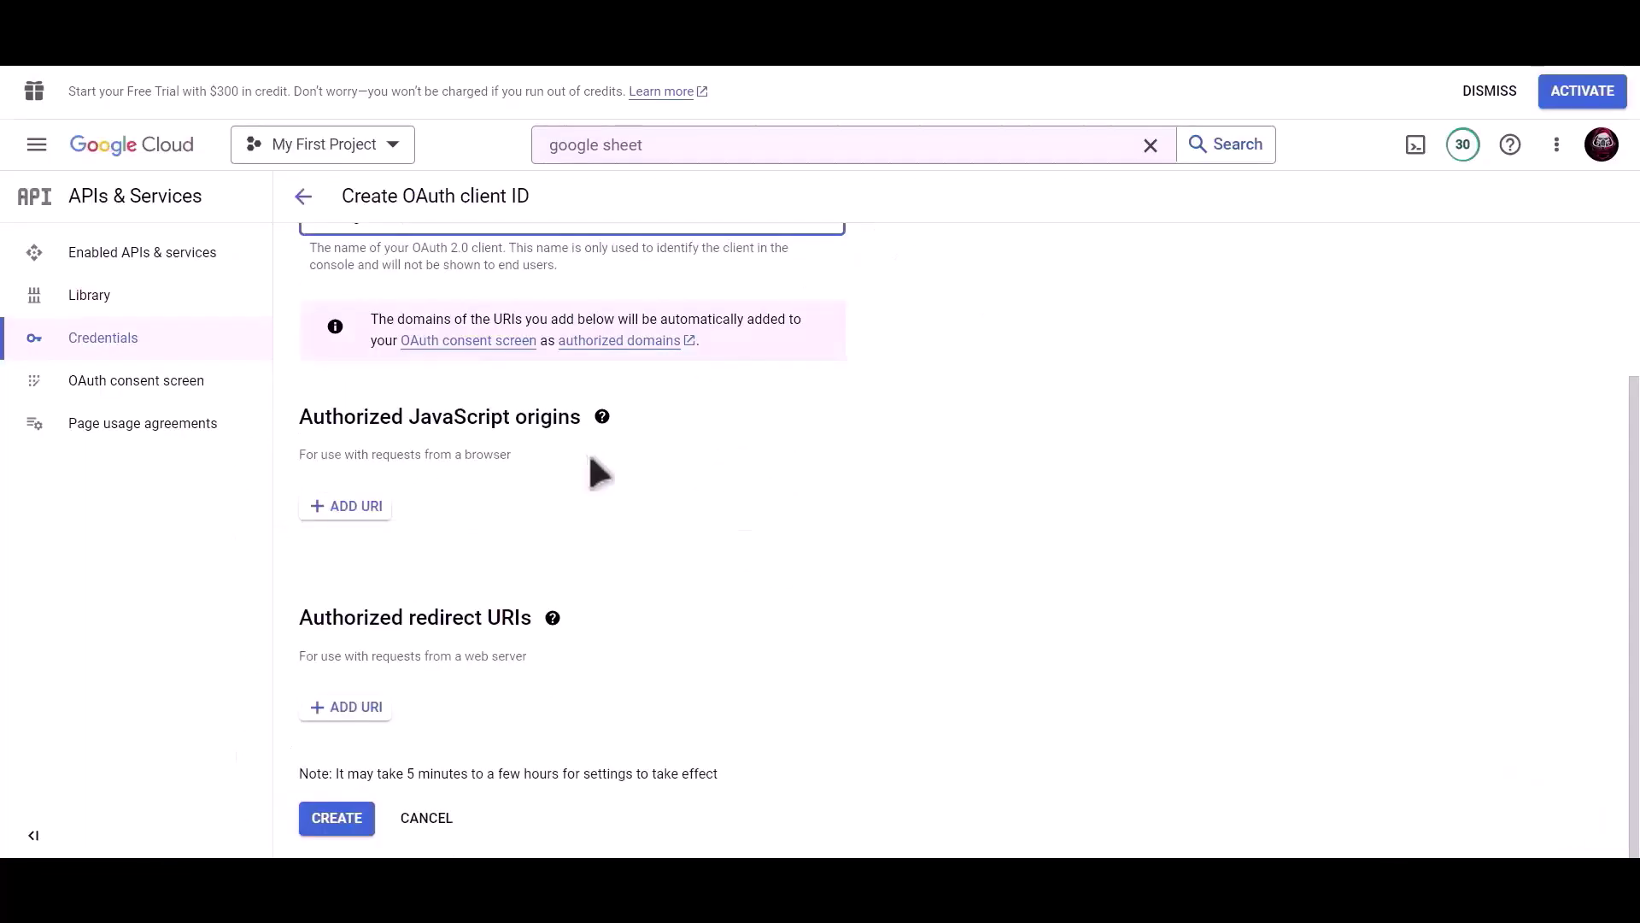
{"action": "left_click", "coordinate": [351, 718]}
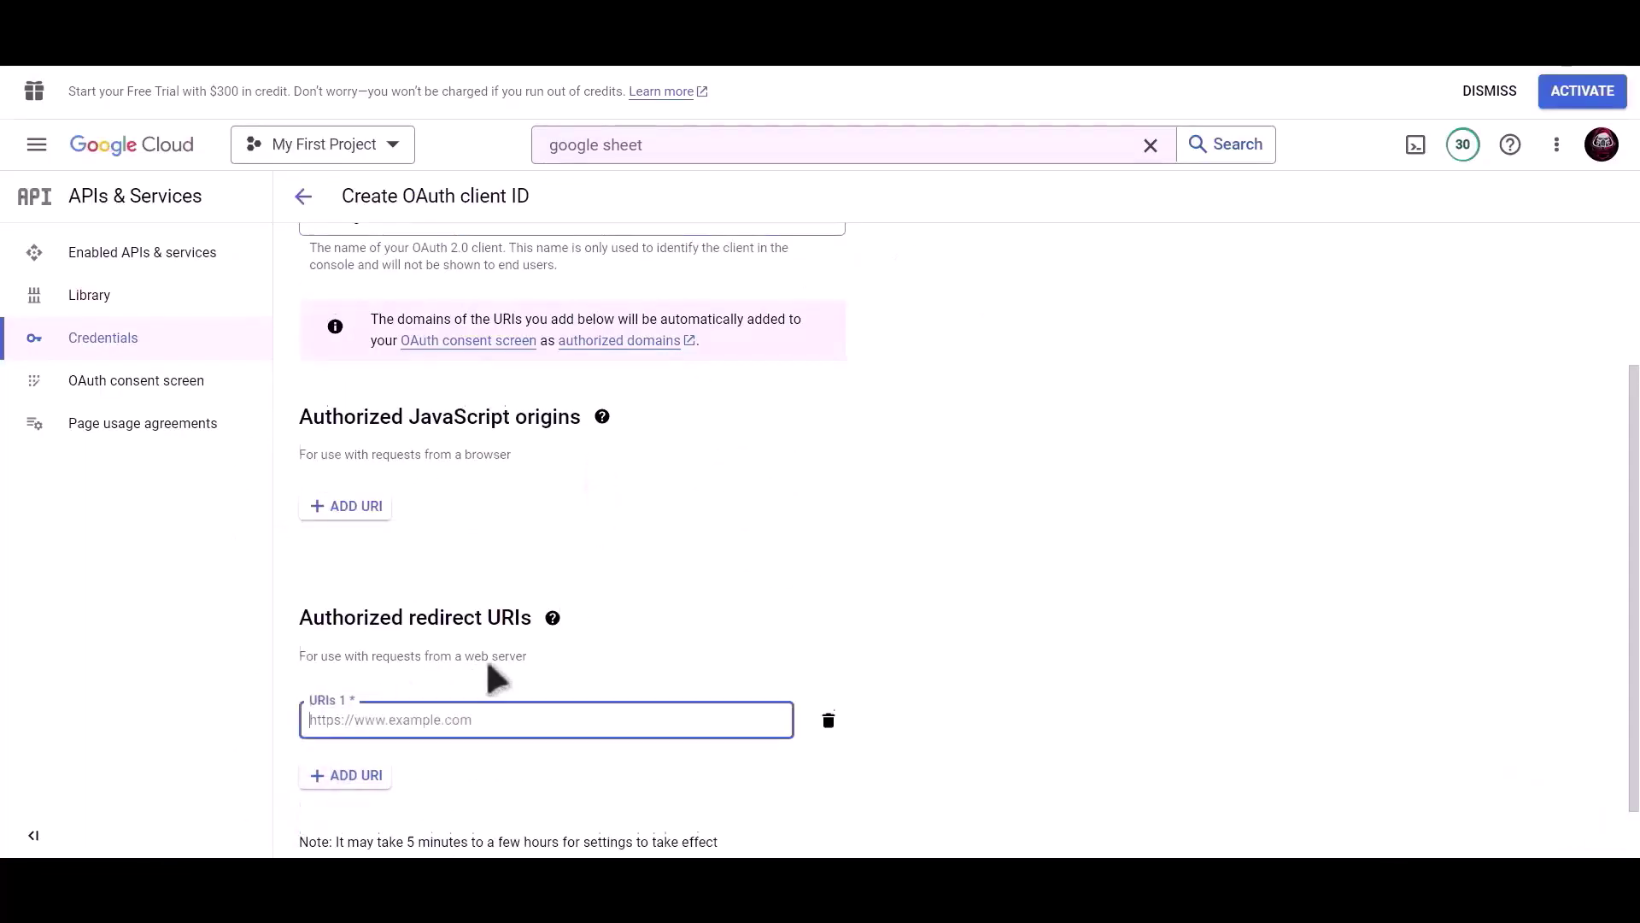
{"action": "scroll", "coordinate": [450, 671], "scroll_direction": "down", "scroll_amount": 1}
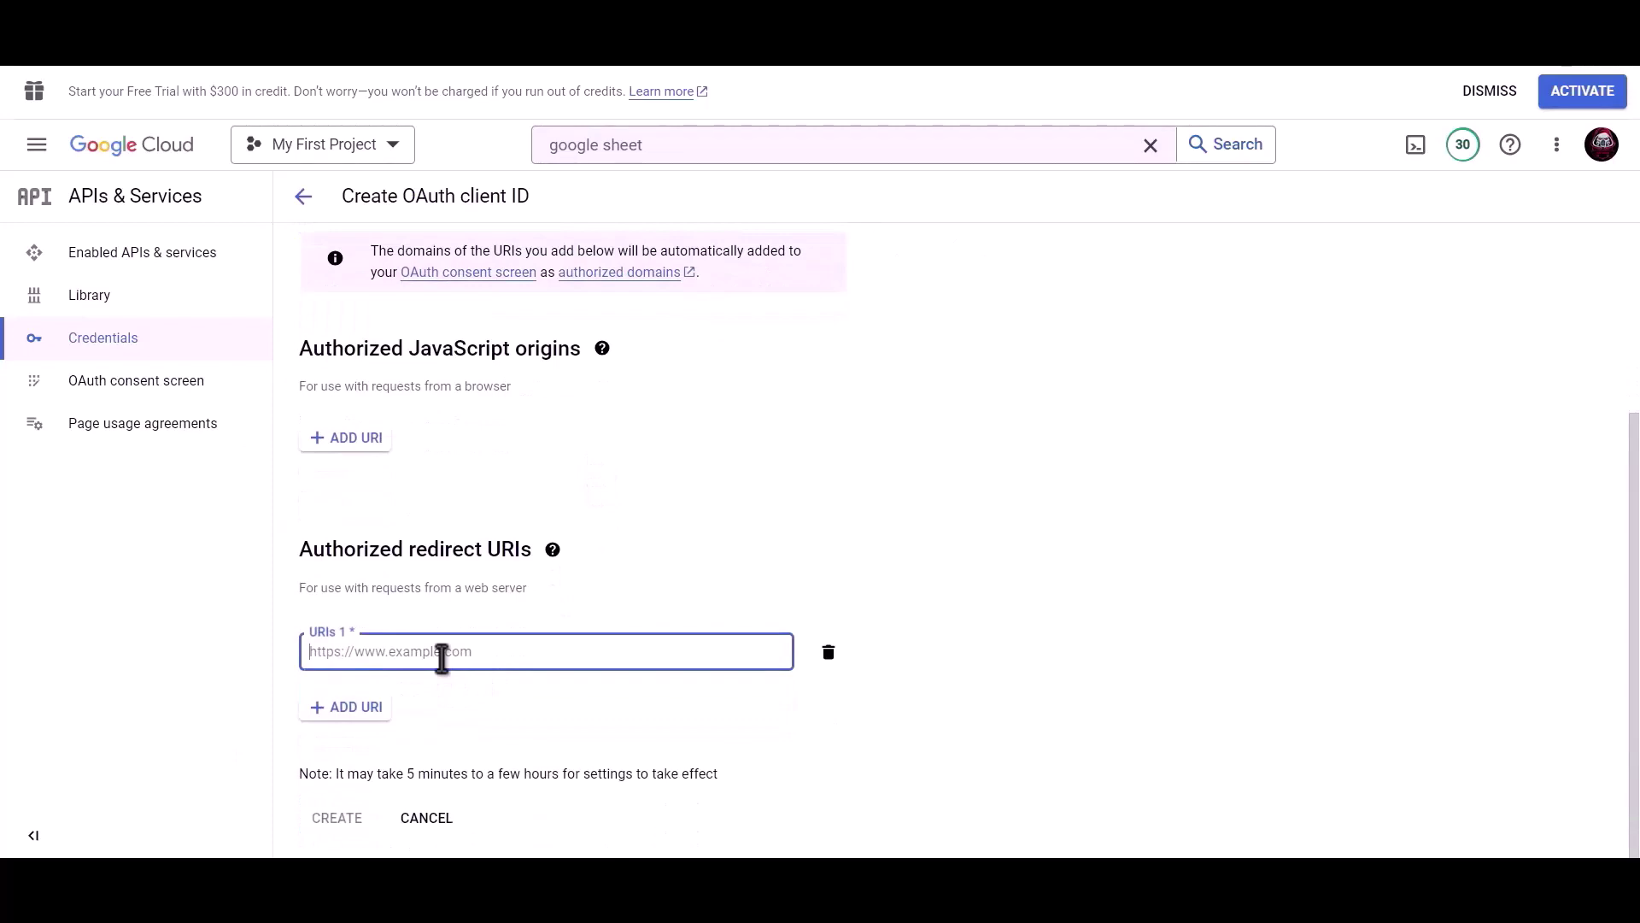
{"action": "key", "text": "ctrl+v"}
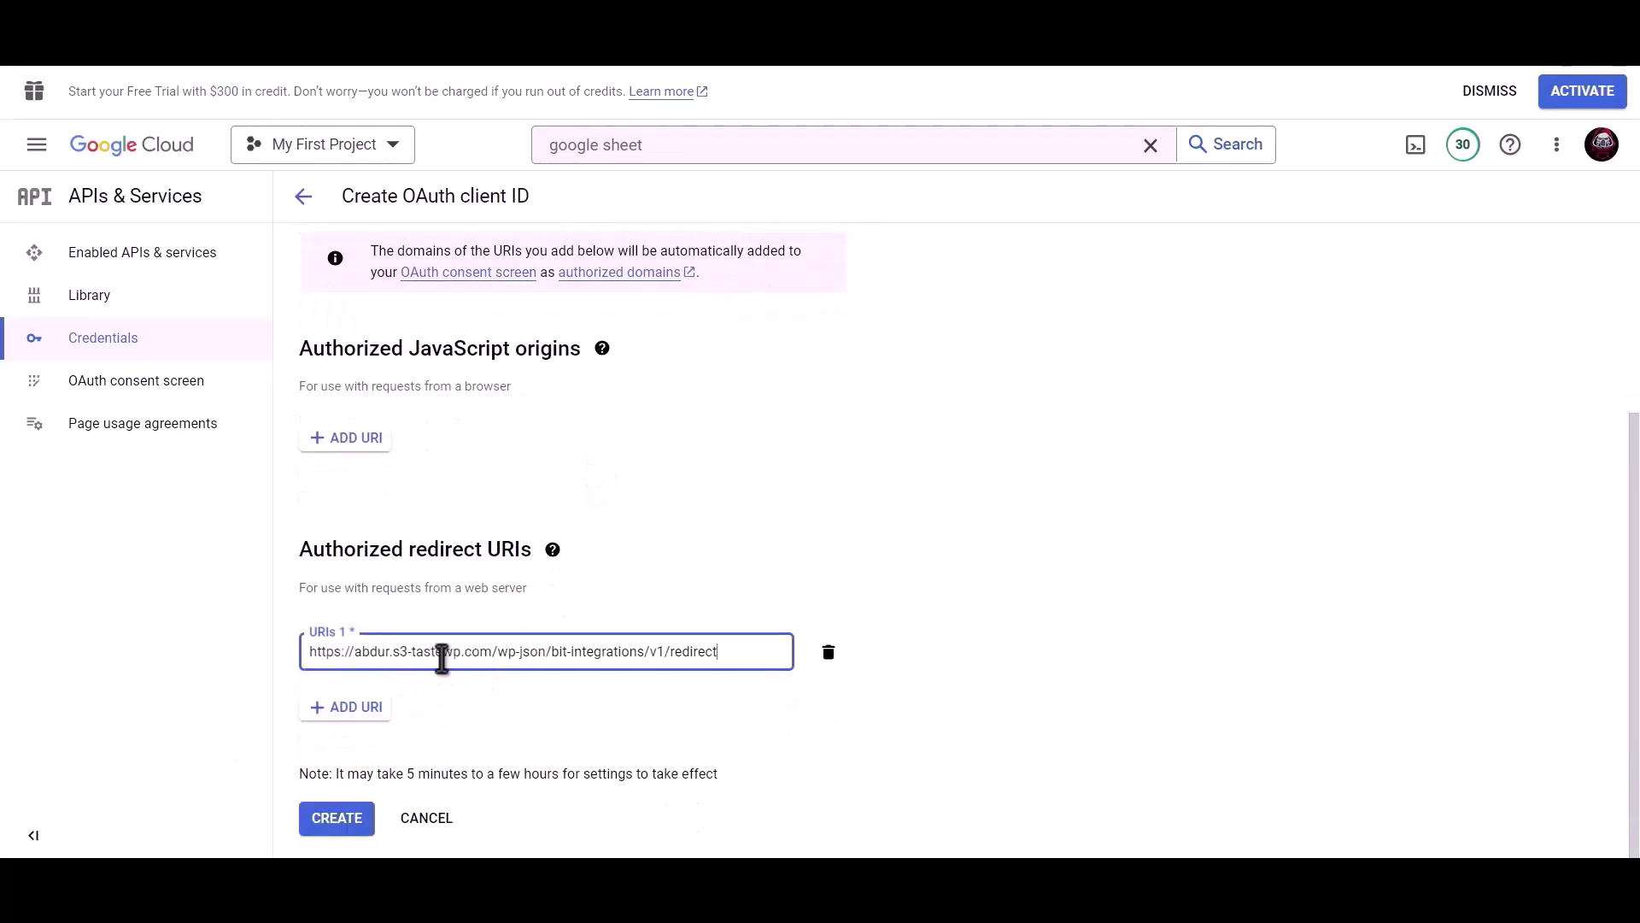
{"action": "left_click", "coordinate": [336, 822]}
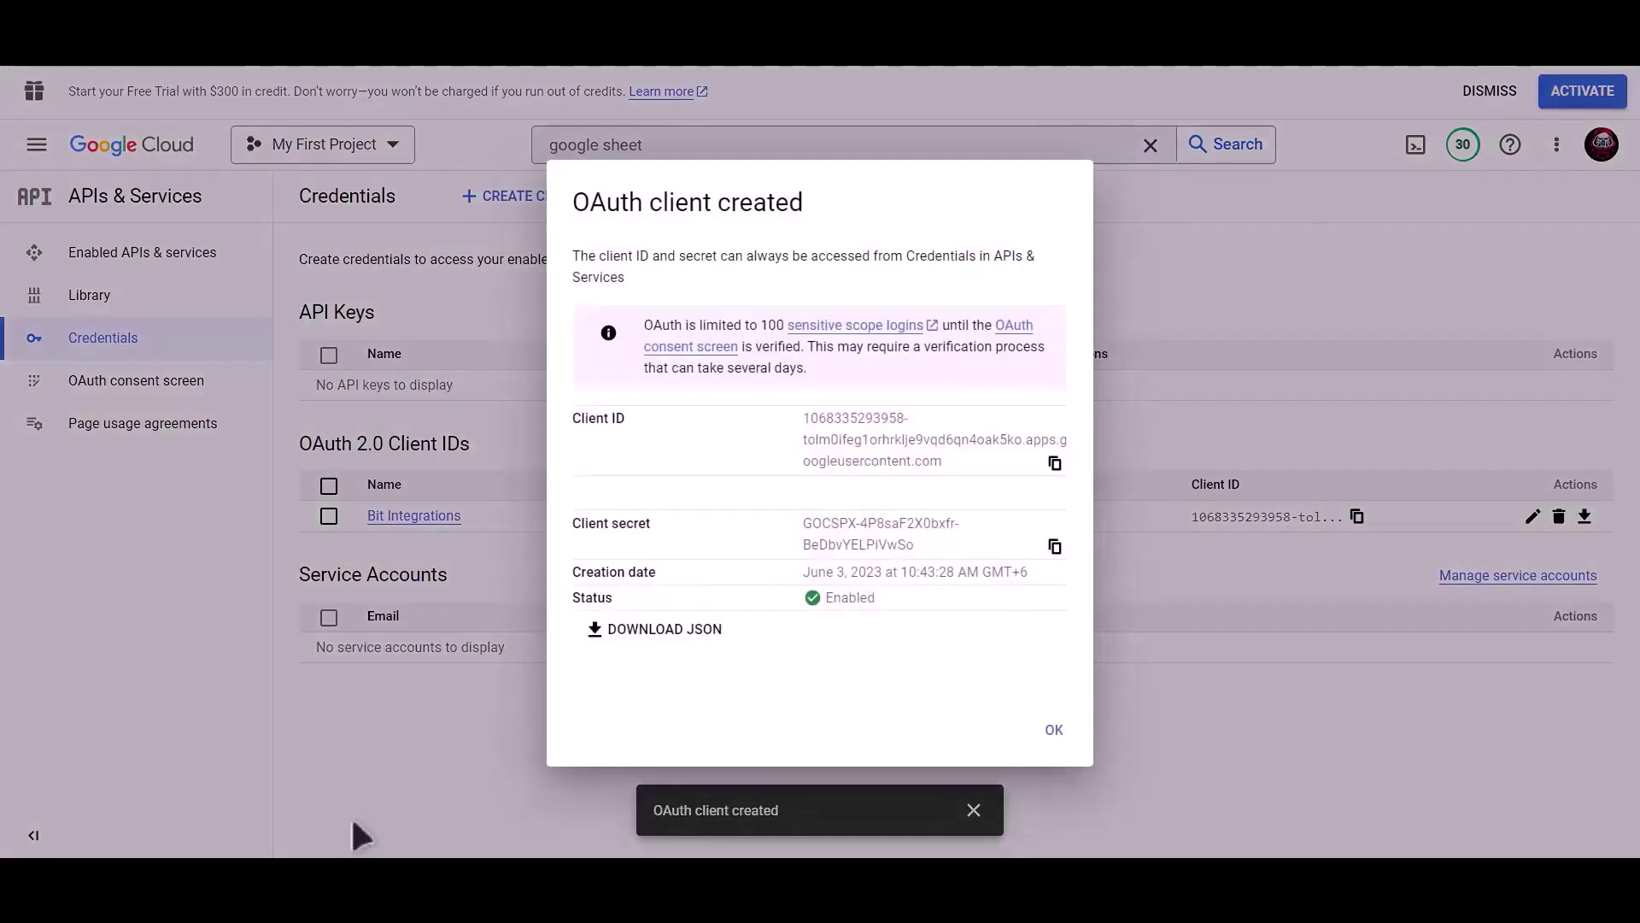
Step: Copy the new OAuth client's ID into the Client id field of the Bit Integrations Google Sheet settings
{"action": "left_click", "coordinate": [1056, 463]}
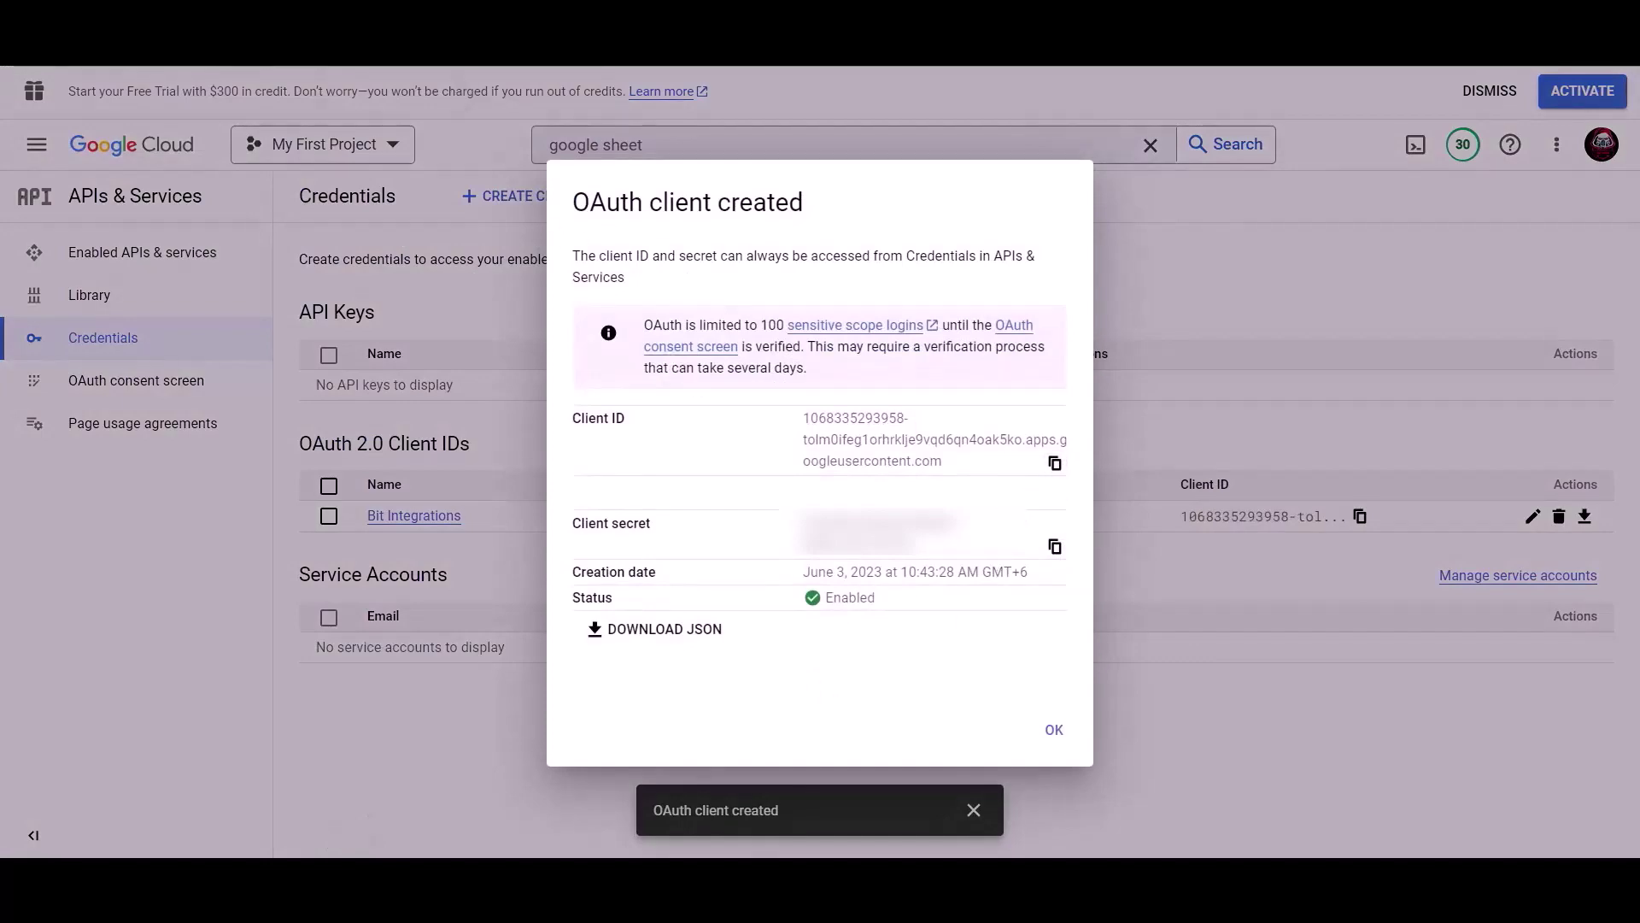
{"action": "key", "text": "alt+Tab"}
{"action": "left_click", "coordinate": [410, 670]}
{"action": "key", "text": "ctrl+v"}
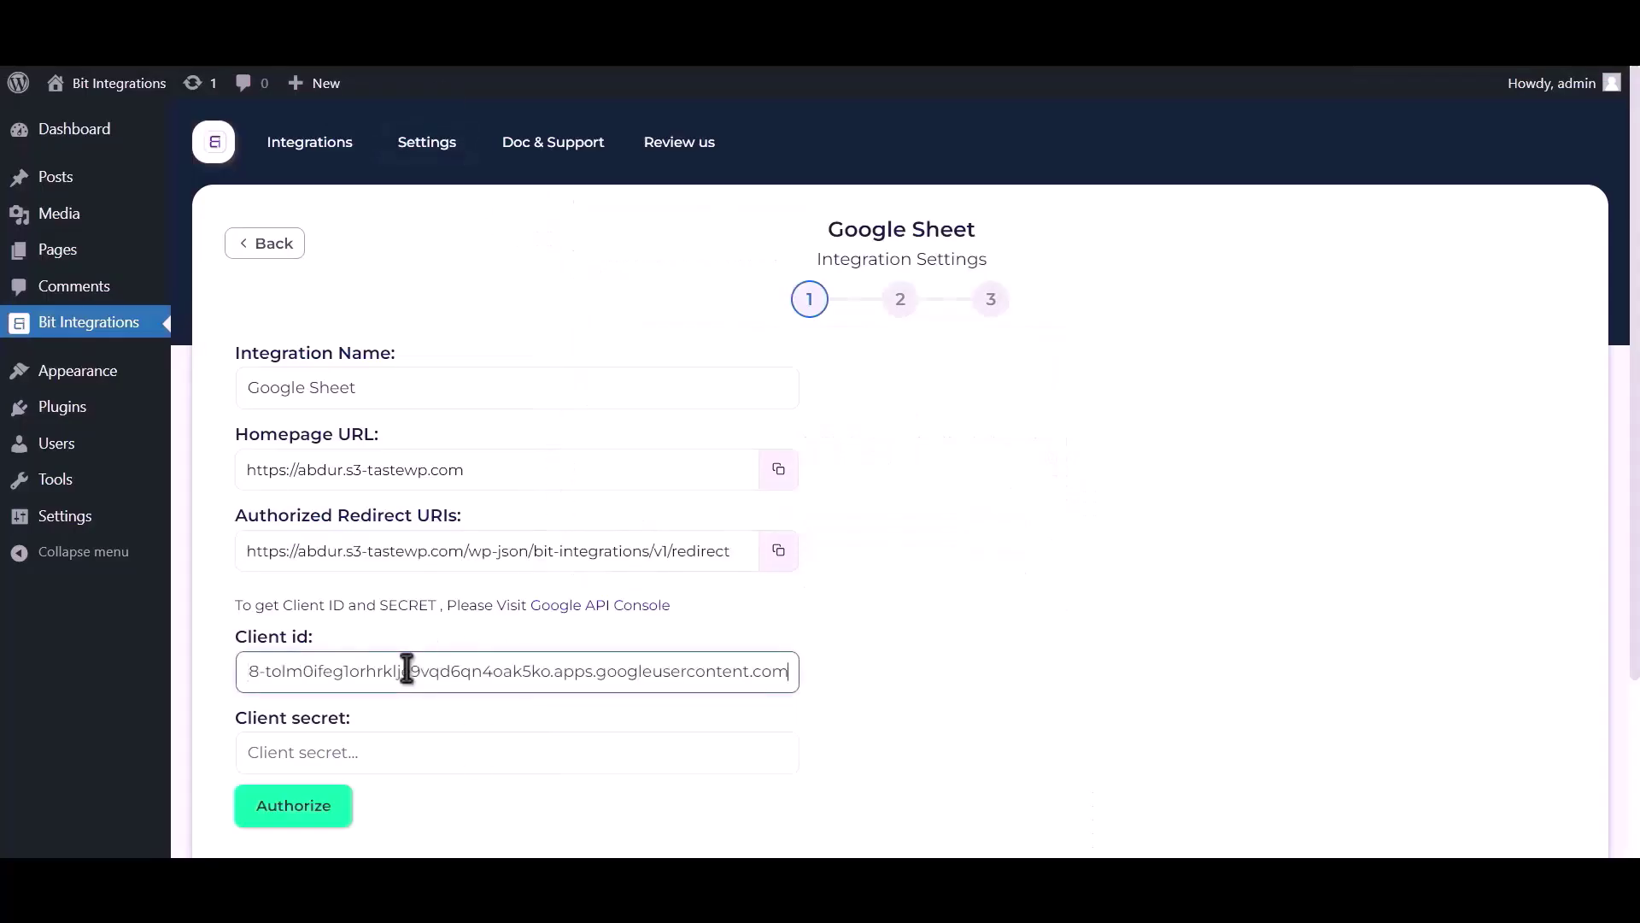
Step: Copy the OAuth client secret from Google Cloud into the Client secret field of the Bit Integrations Google Sheet settings
{"action": "key", "text": "alt+Tab"}
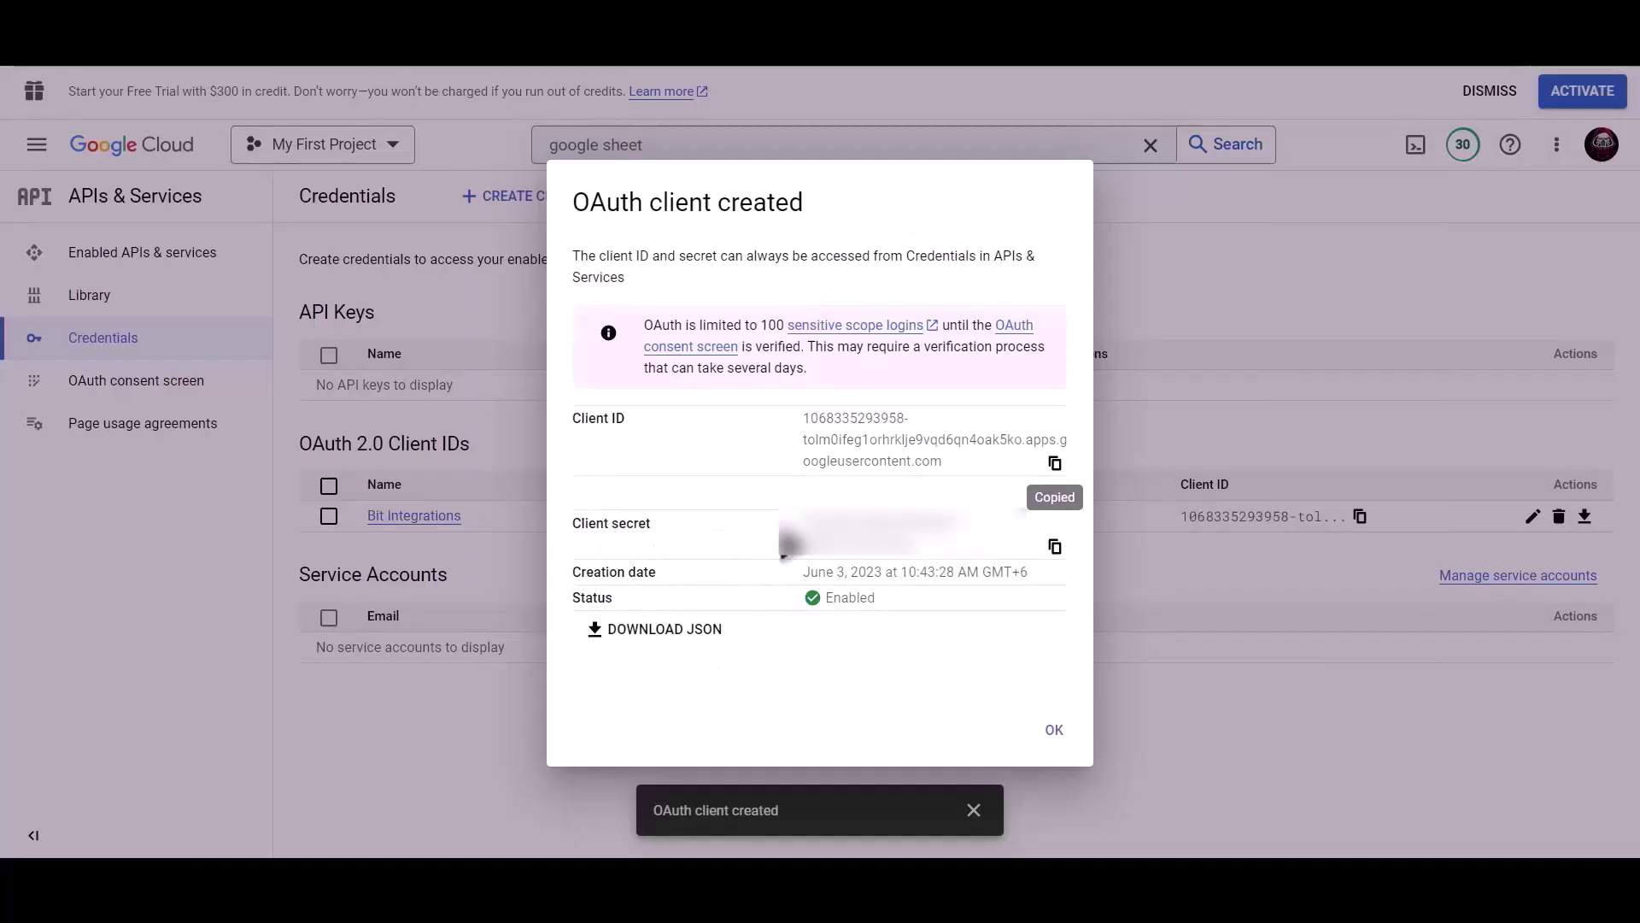
{"action": "left_click", "coordinate": [1056, 547]}
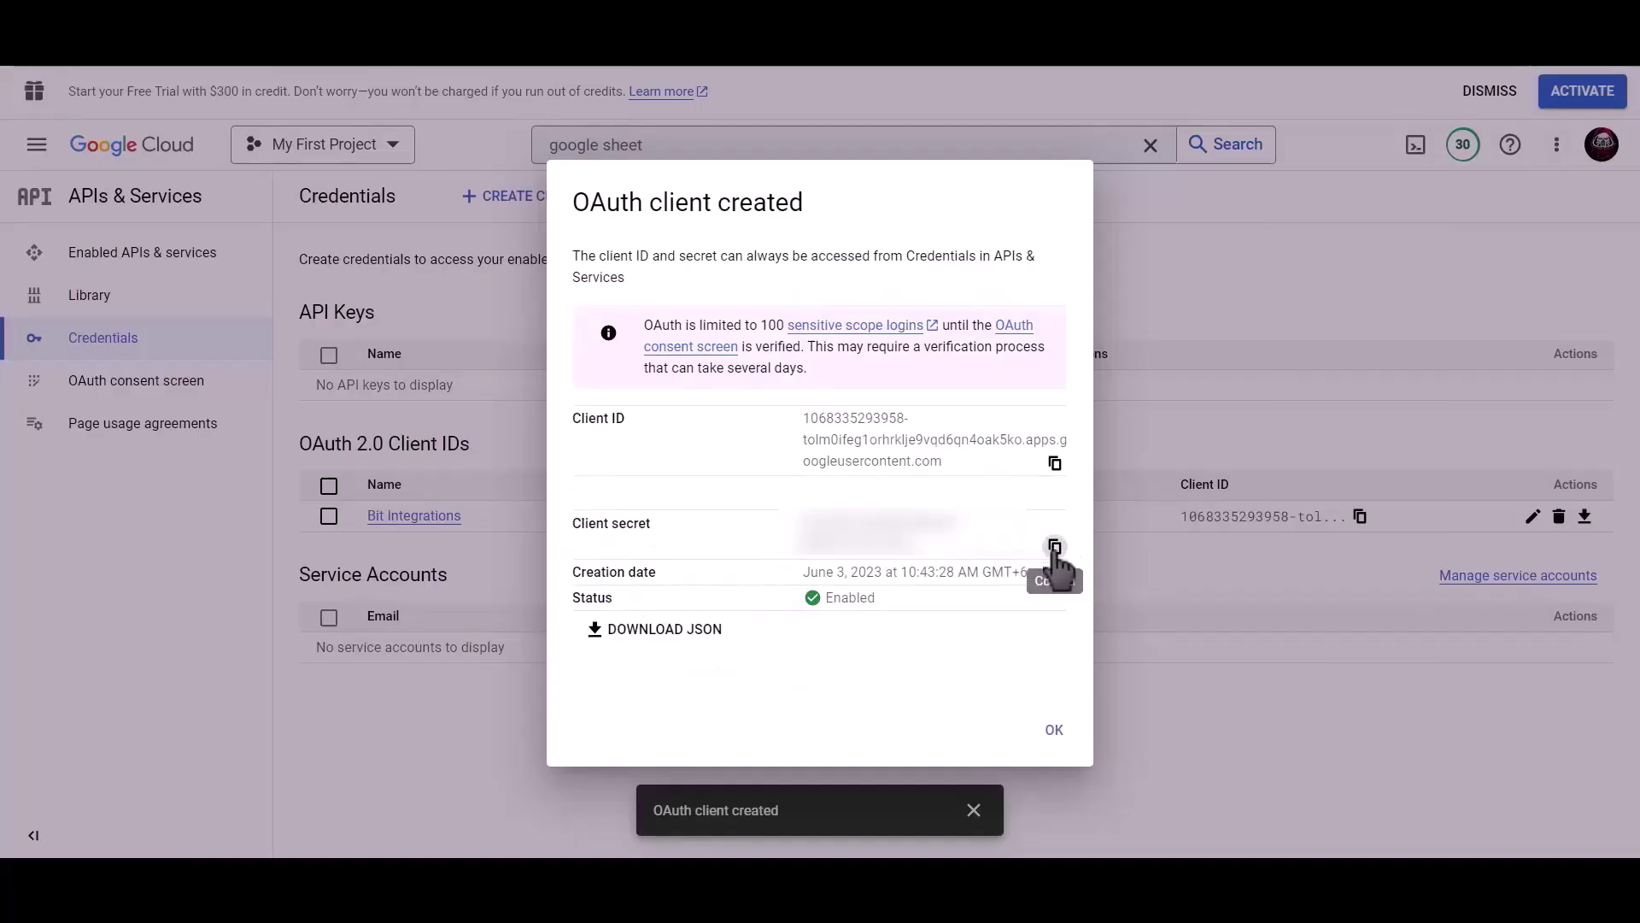
{"action": "key", "text": "alt+Tab"}
{"action": "left_click", "coordinate": [368, 750]}
{"action": "key", "text": "ctrl+v"}
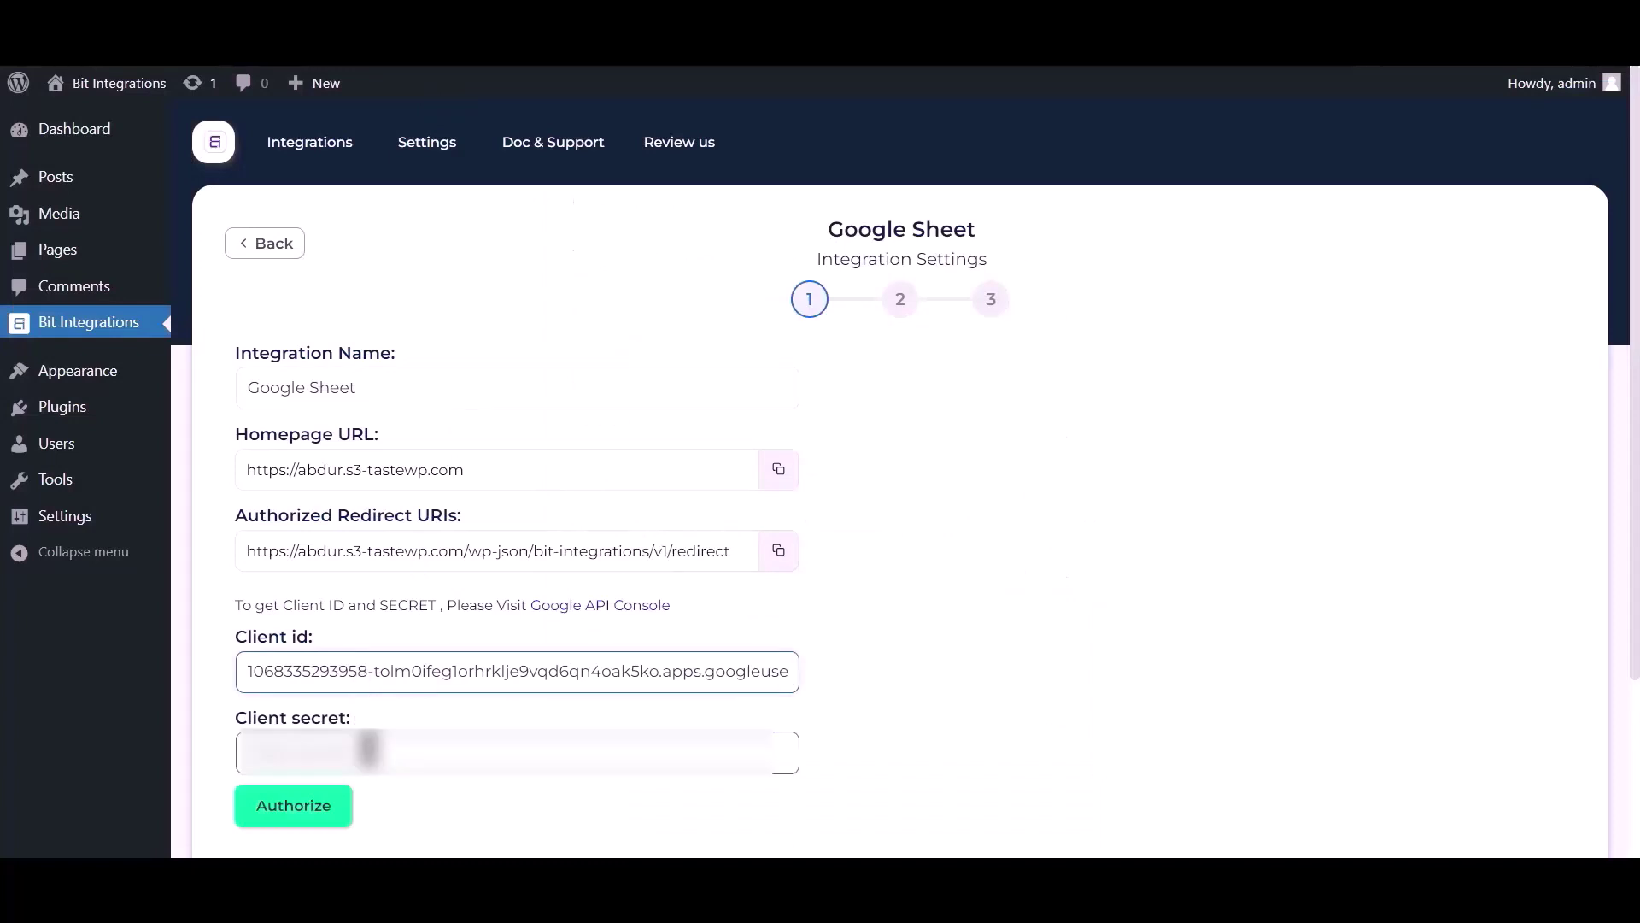
{"action": "left_click", "coordinate": [368, 751]}
{"action": "key", "text": "ctrl+v"}
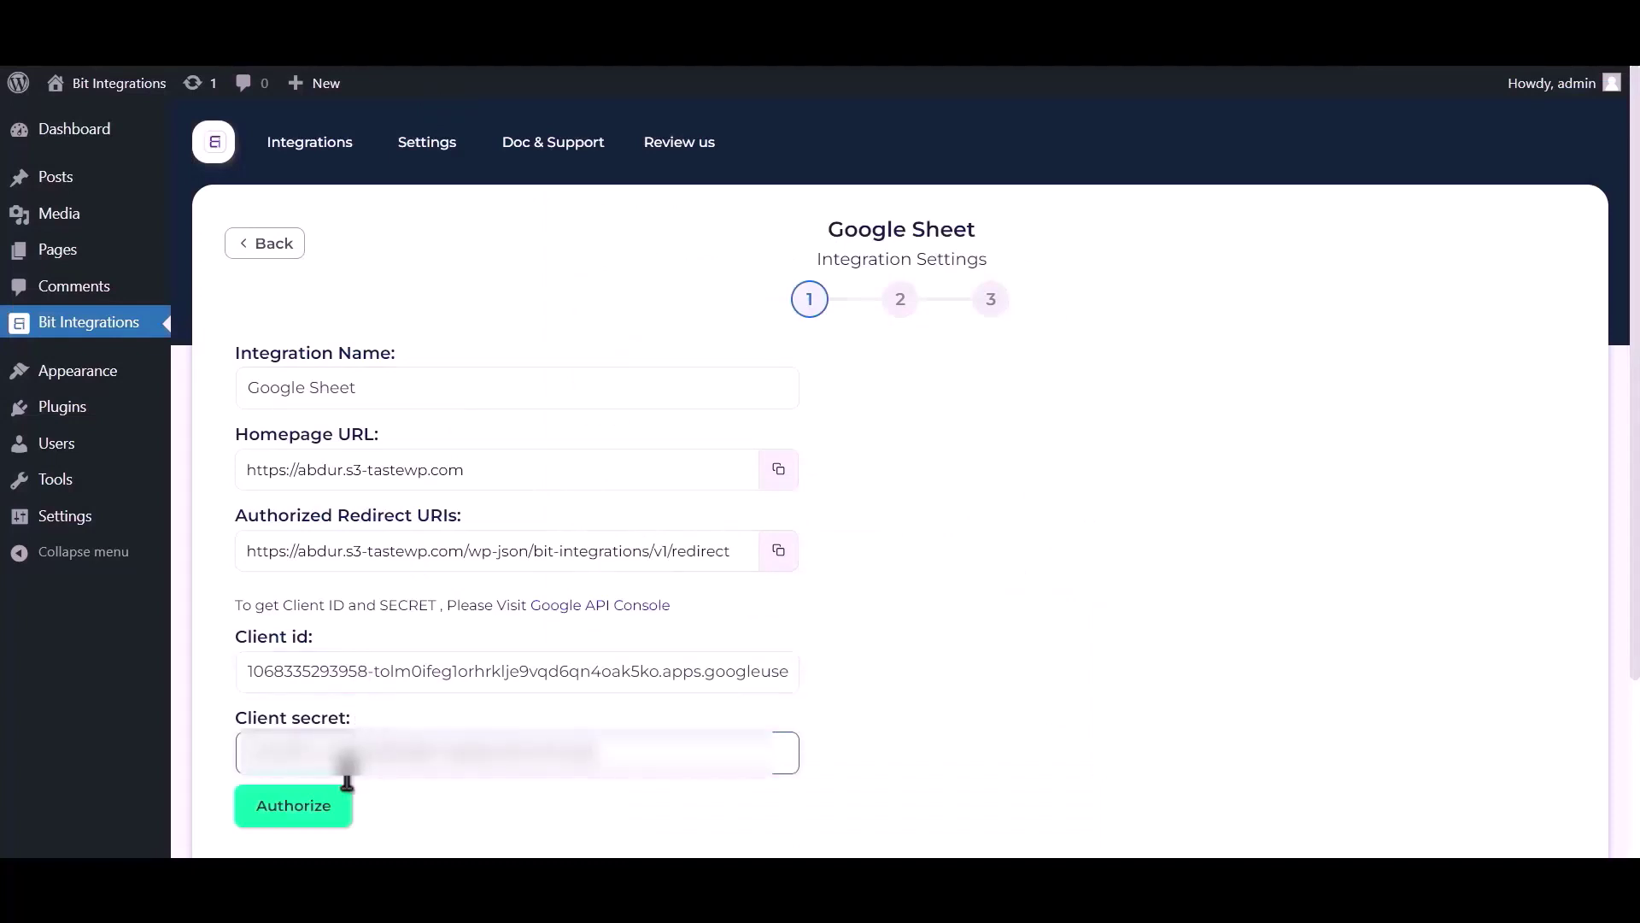
Step: Authorize the Google Sheet connection with the Google account, proceeding past the unverified-app warning to s3-tastewp.com and granting Drive access
{"action": "left_click", "coordinate": [306, 812]}
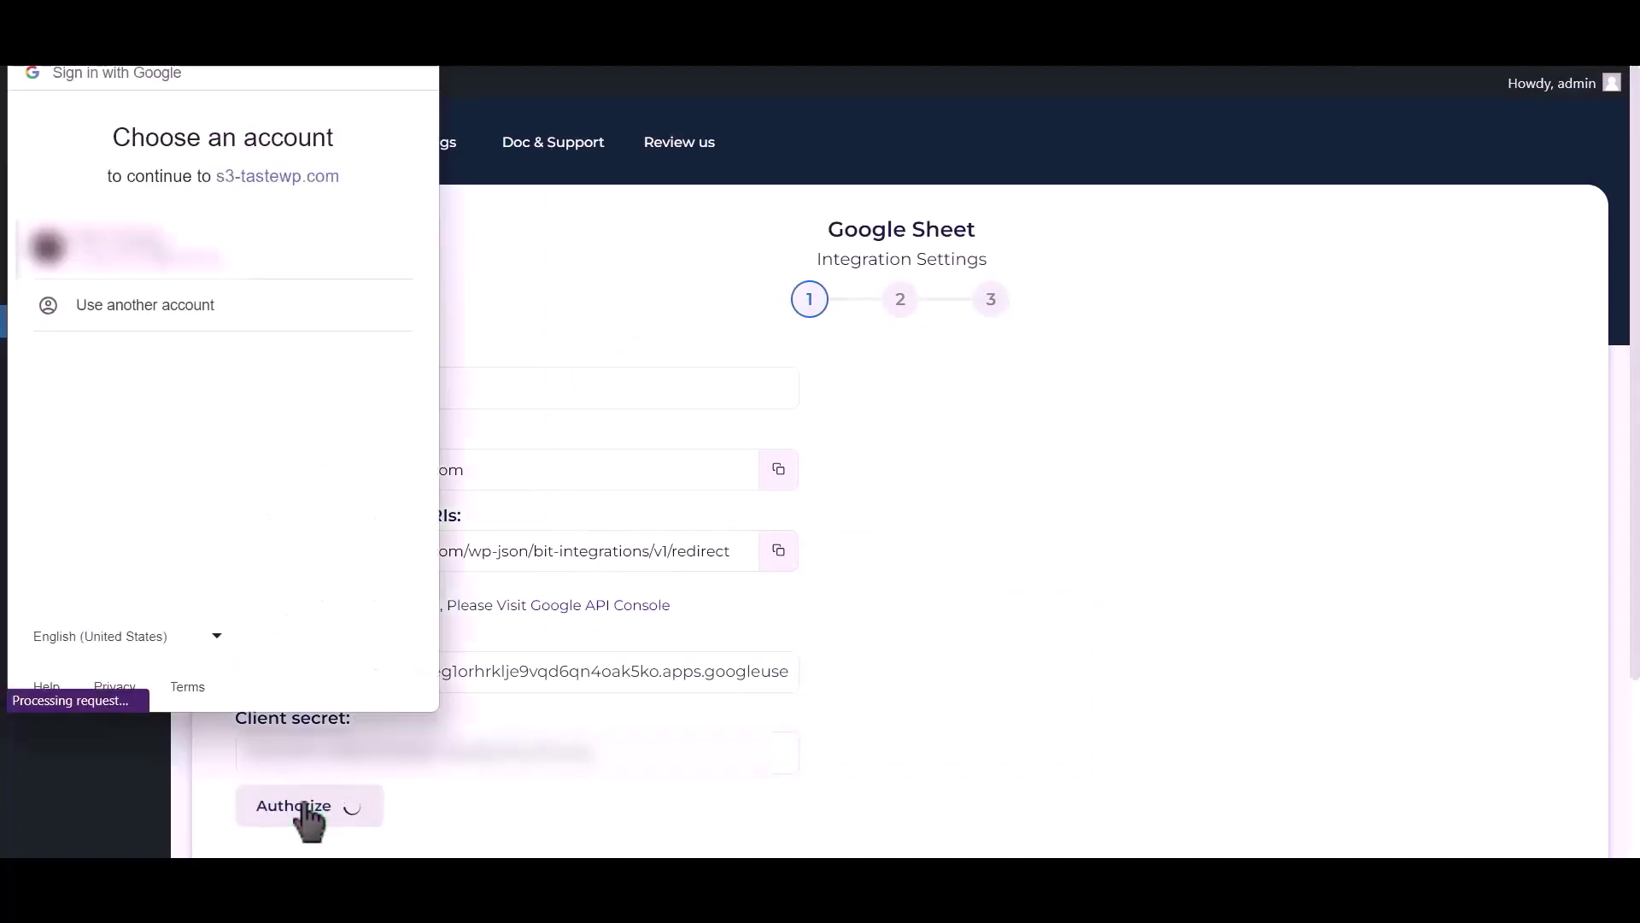
{"action": "left_click", "coordinate": [202, 256]}
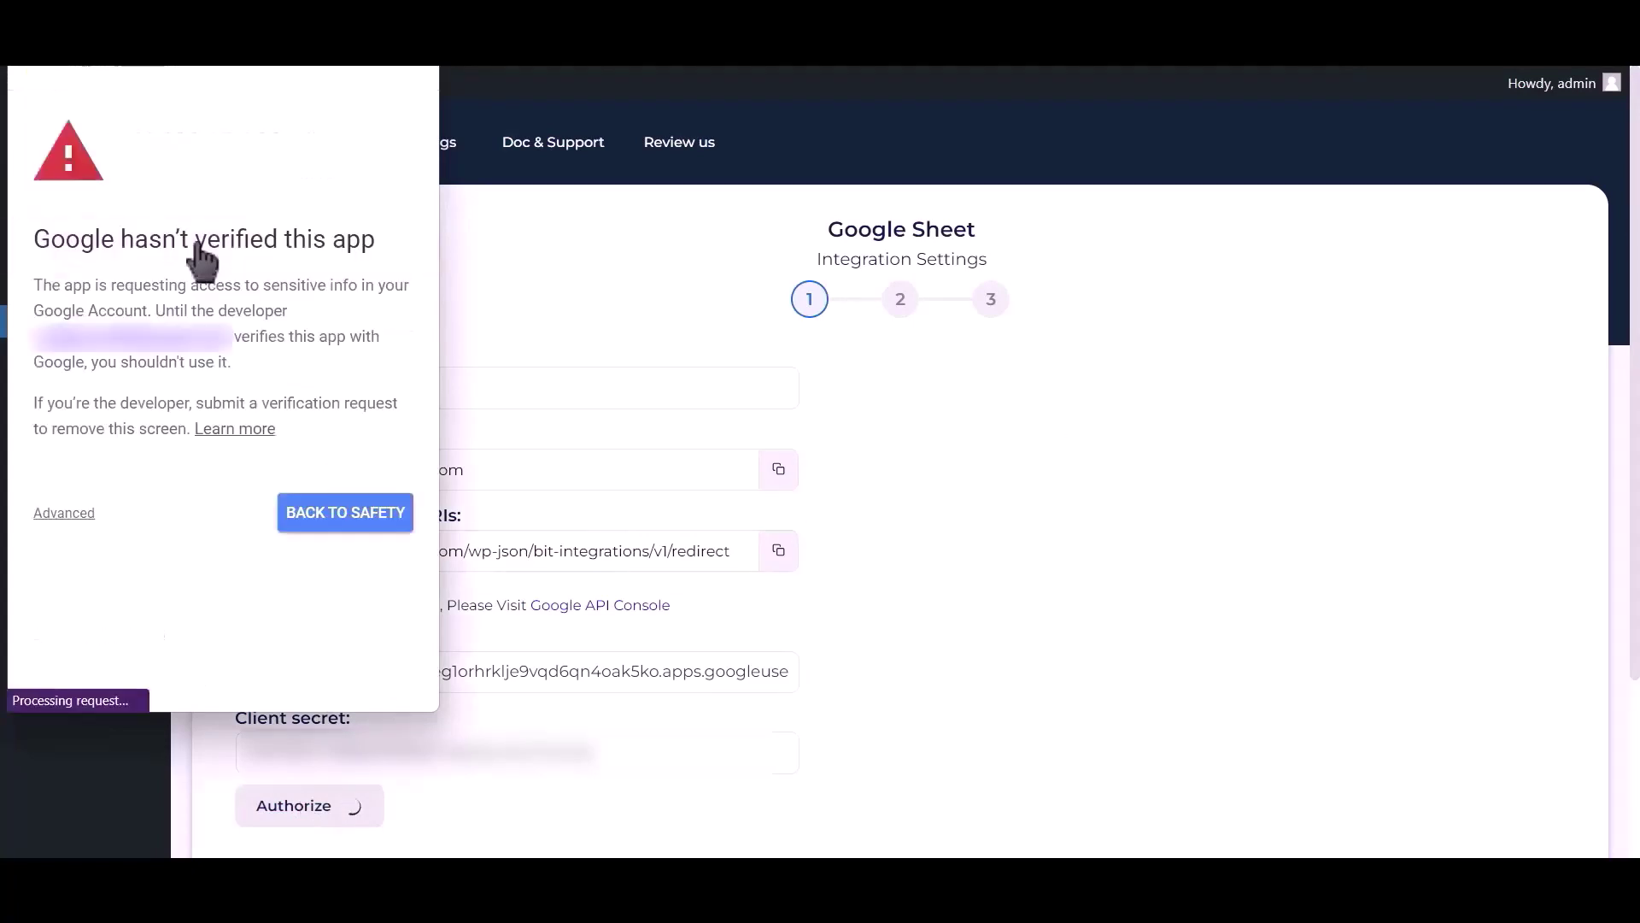
{"action": "left_click", "coordinate": [68, 516]}
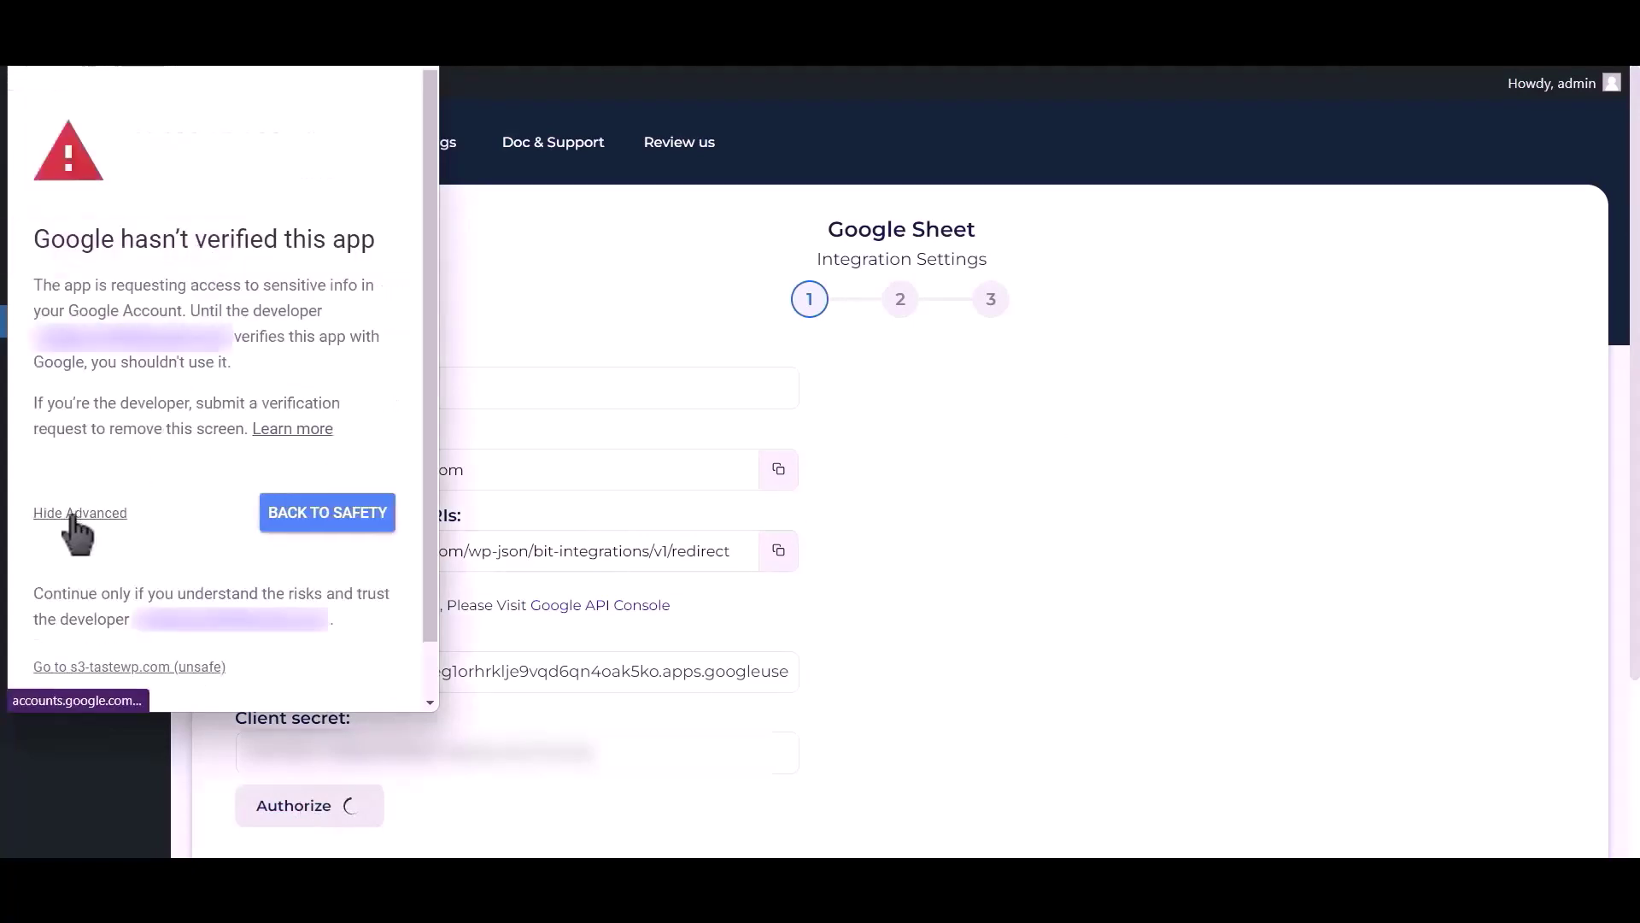
{"action": "left_click", "coordinate": [125, 668]}
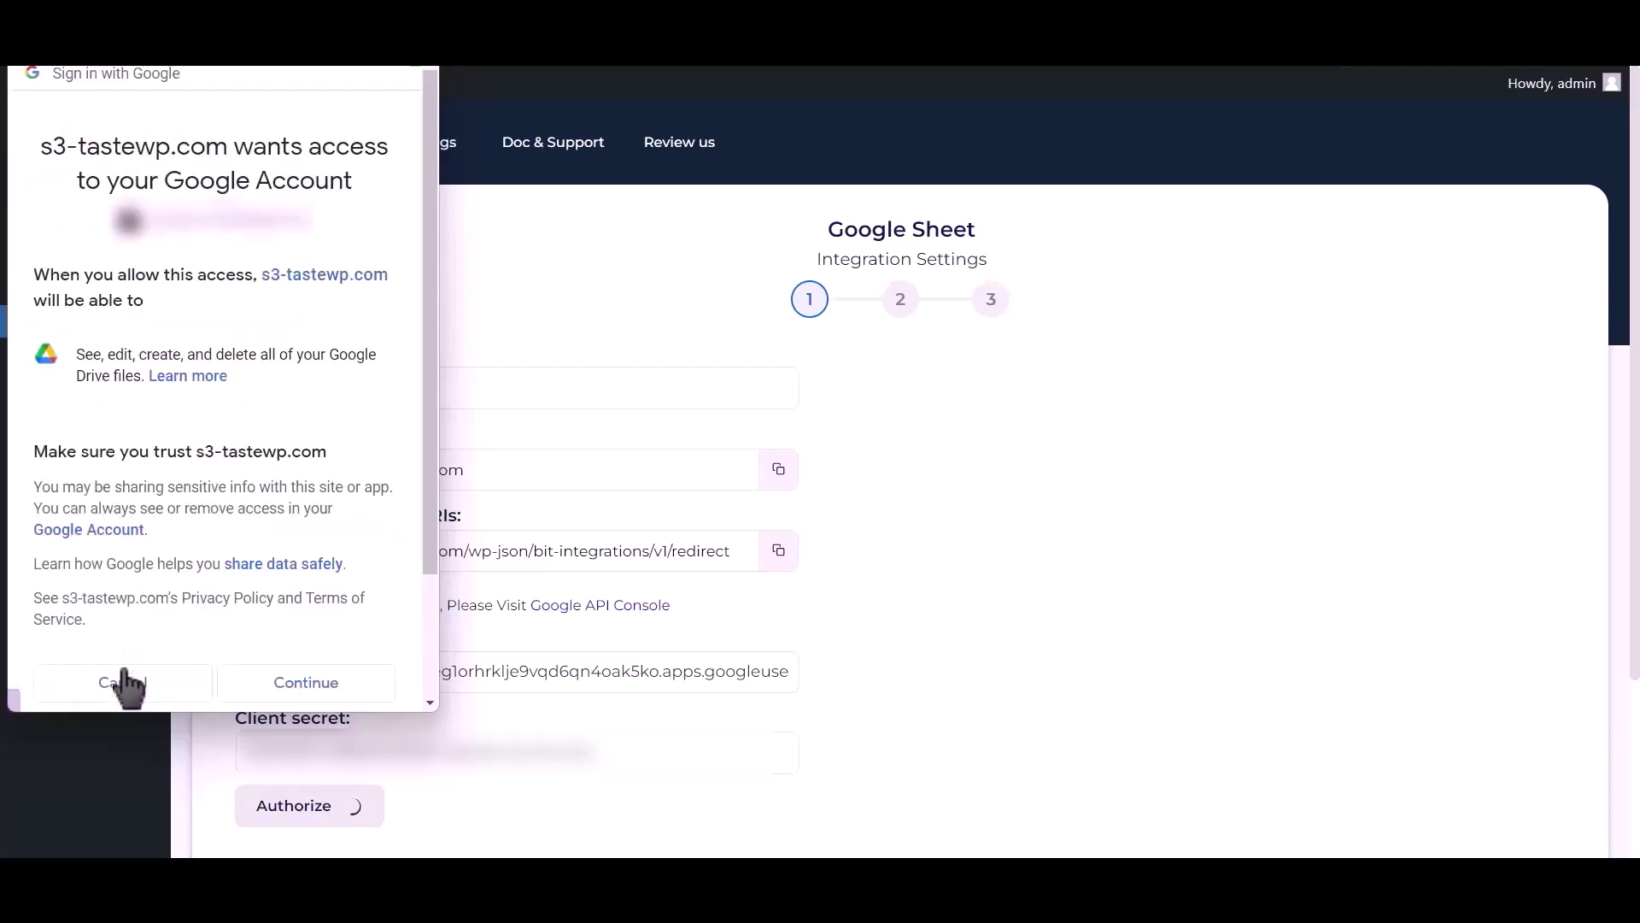
{"action": "left_click", "coordinate": [305, 681]}
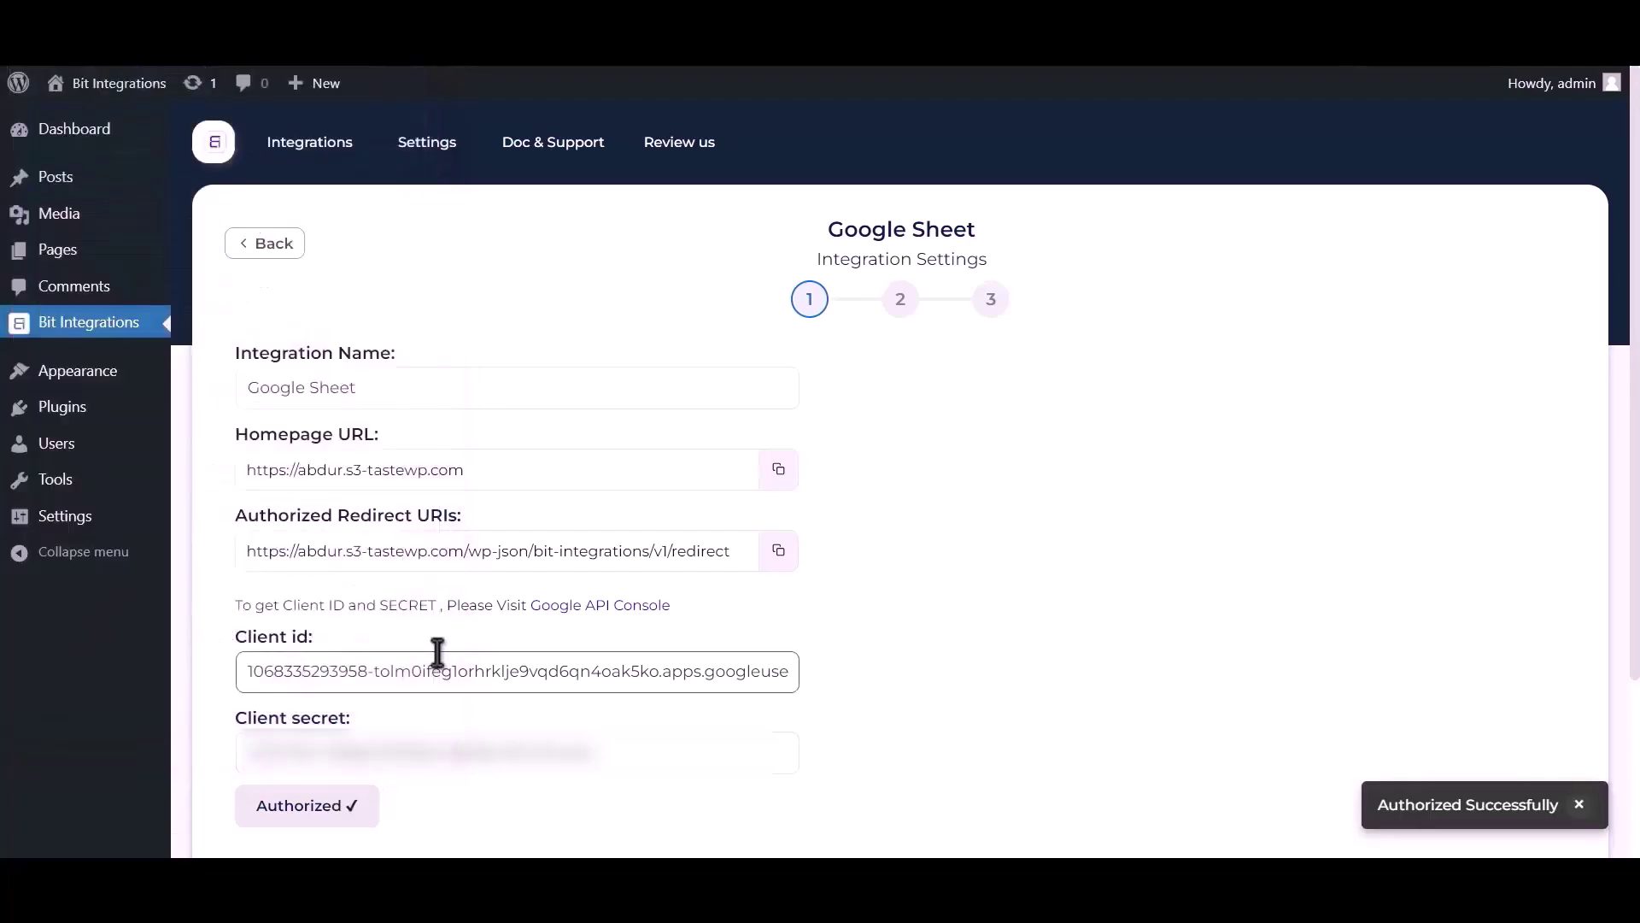
{"action": "left_click", "coordinate": [1557, 805]}
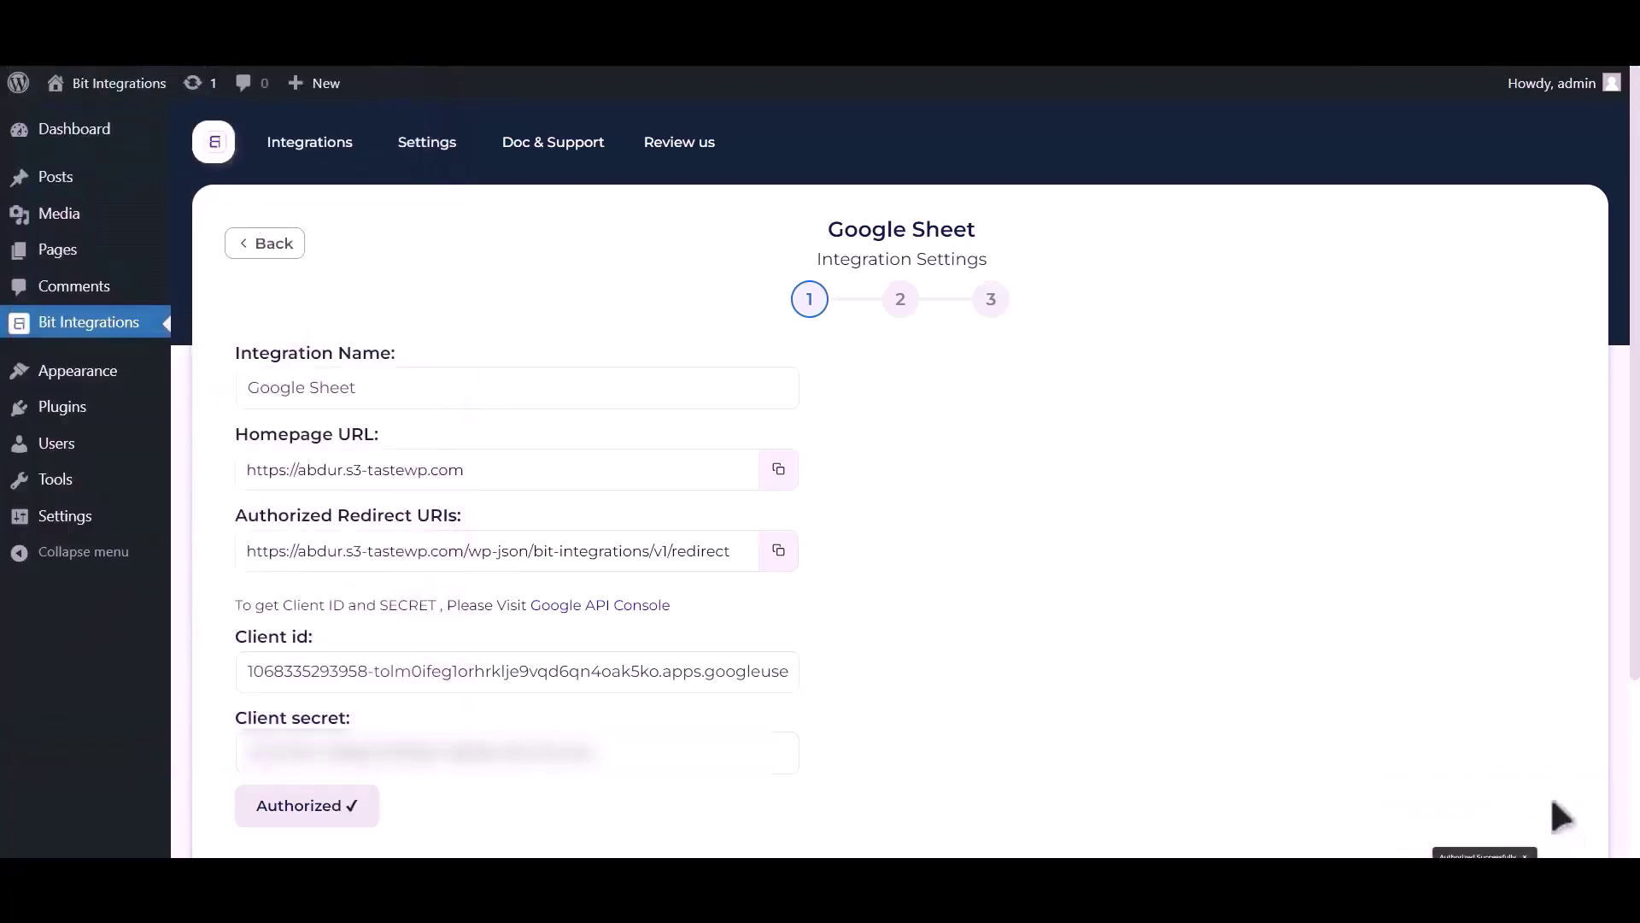
Step: Proceed to the second integration settings stage and choose the spreadsheet Post_Google_Sheet with the worksheet Sheet1
{"action": "scroll", "coordinate": [1175, 612], "scroll_direction": "down", "scroll_amount": 3}
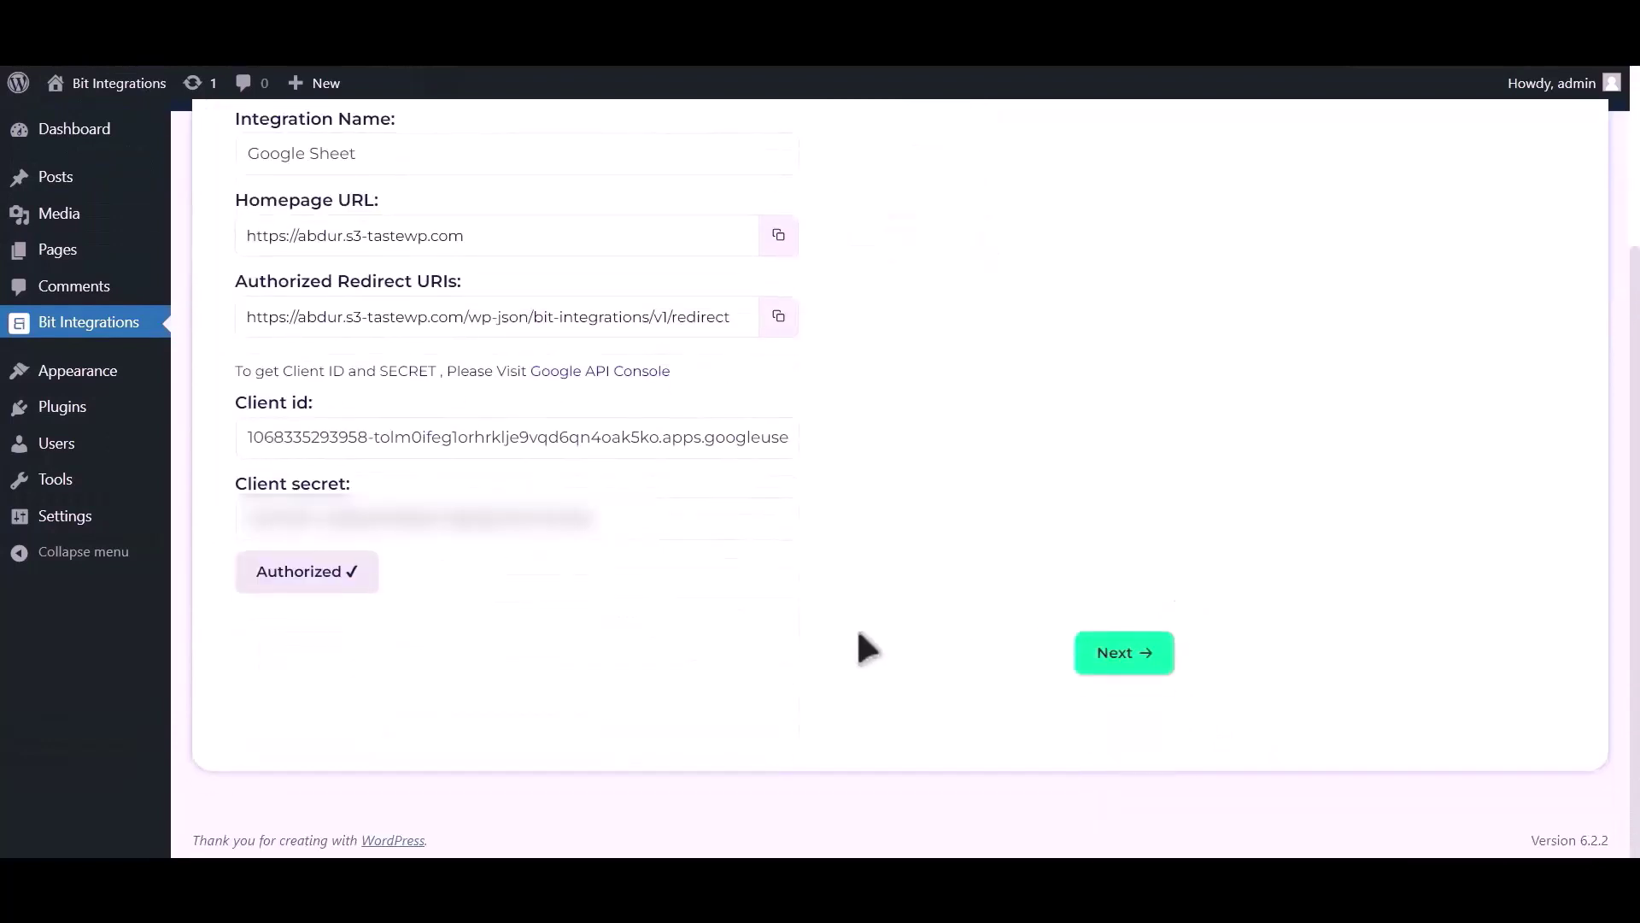
{"action": "left_click", "coordinate": [1125, 656]}
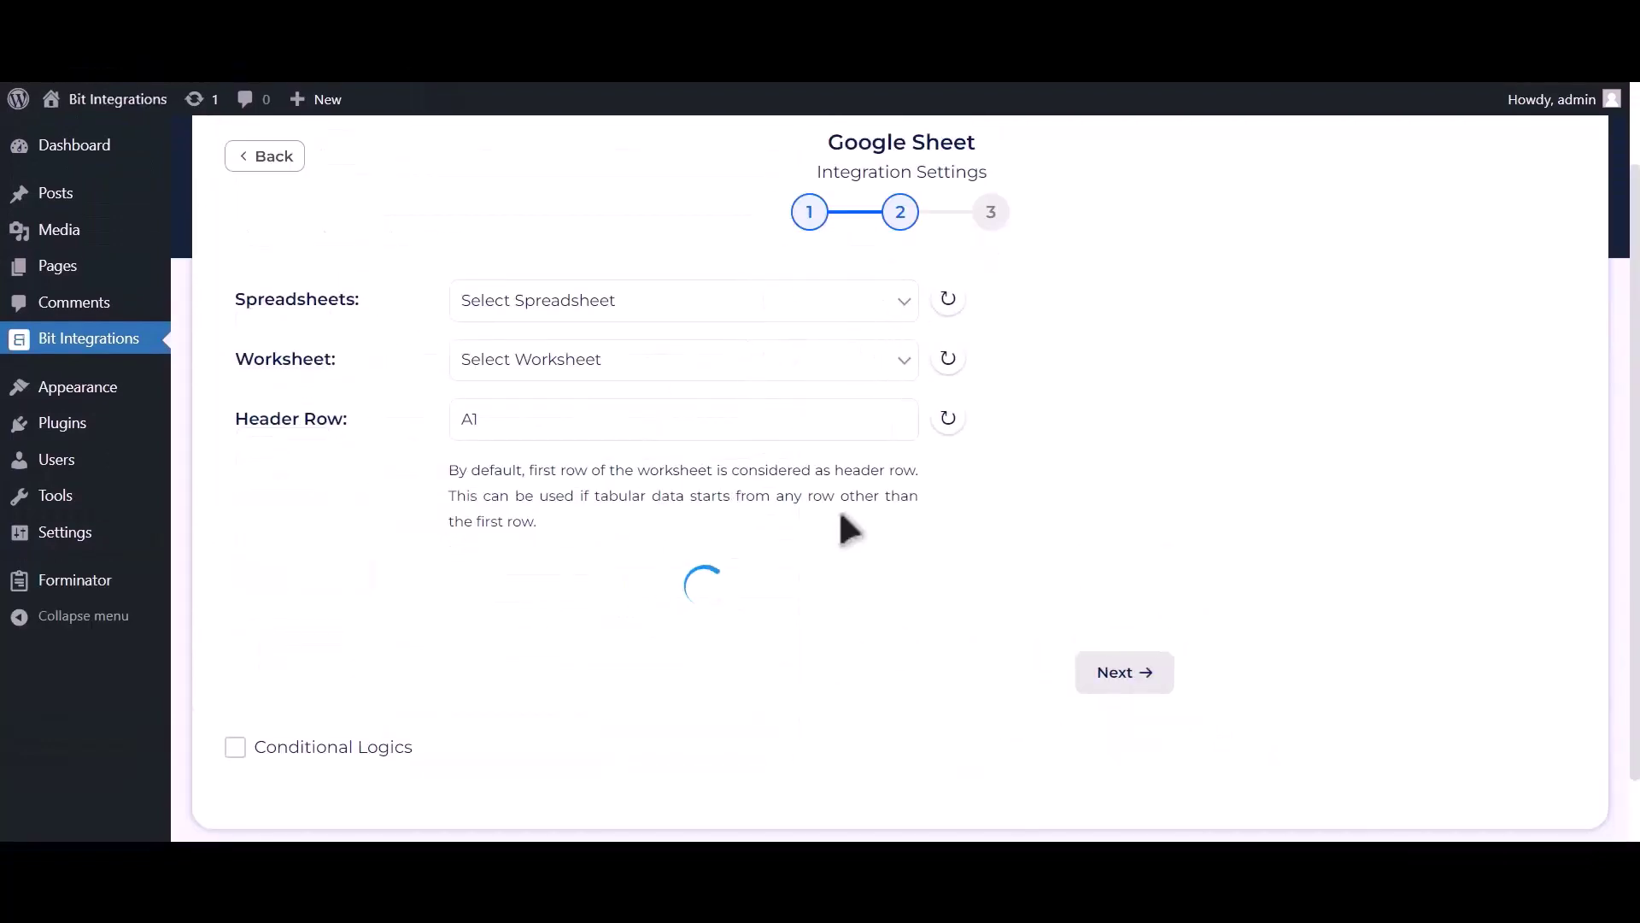
{"action": "left_click", "coordinate": [763, 311]}
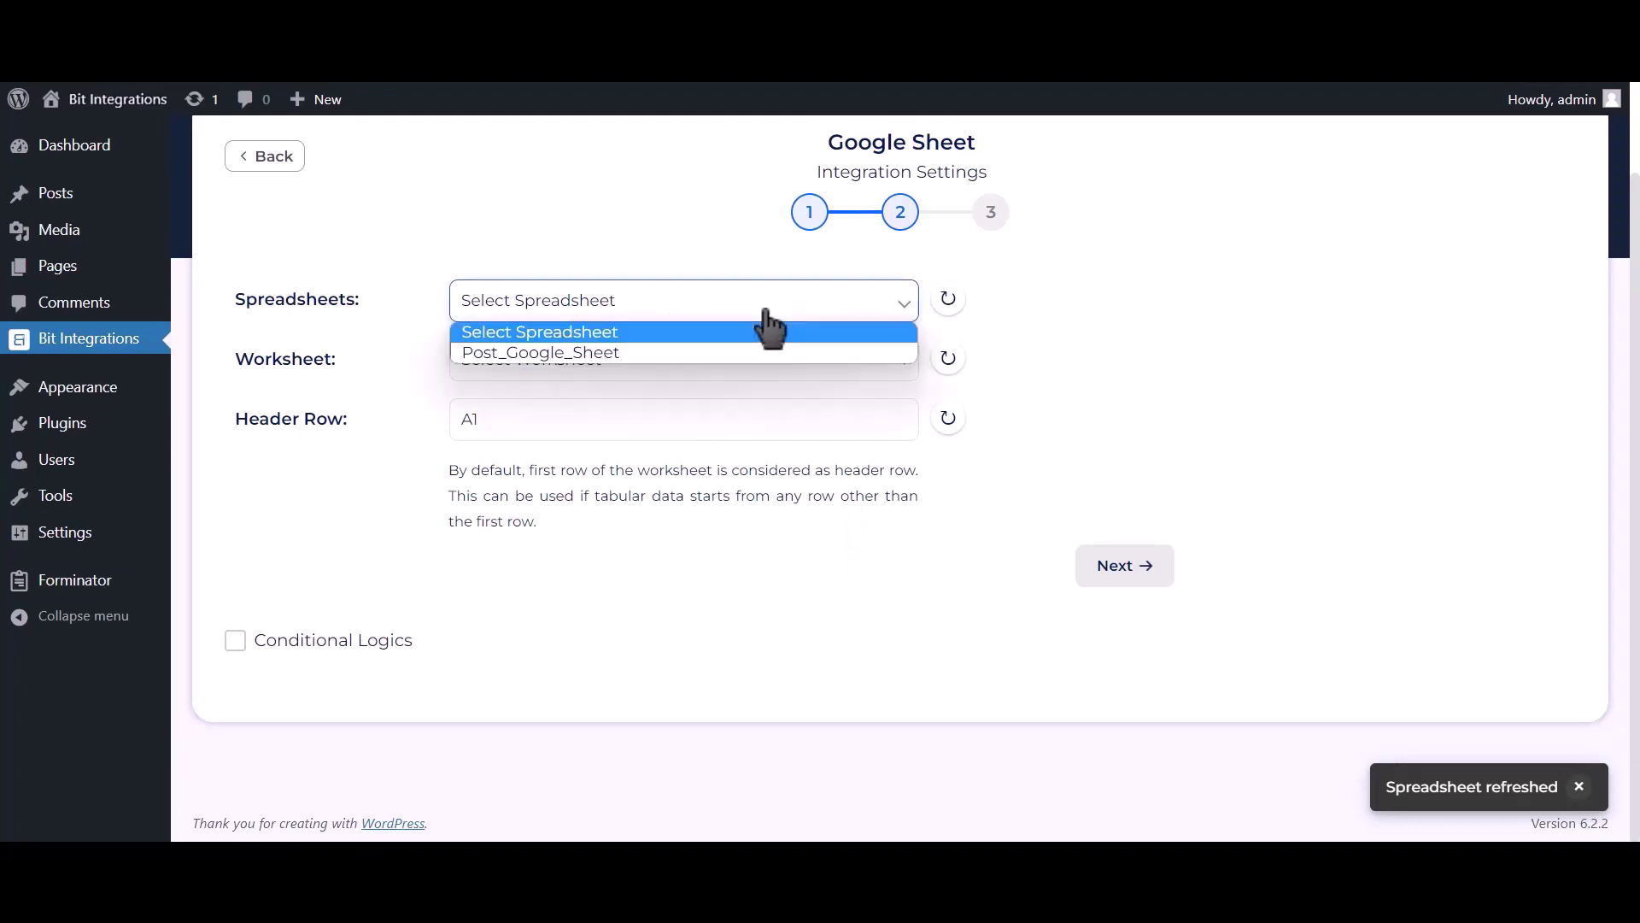
{"action": "left_click", "coordinate": [725, 353]}
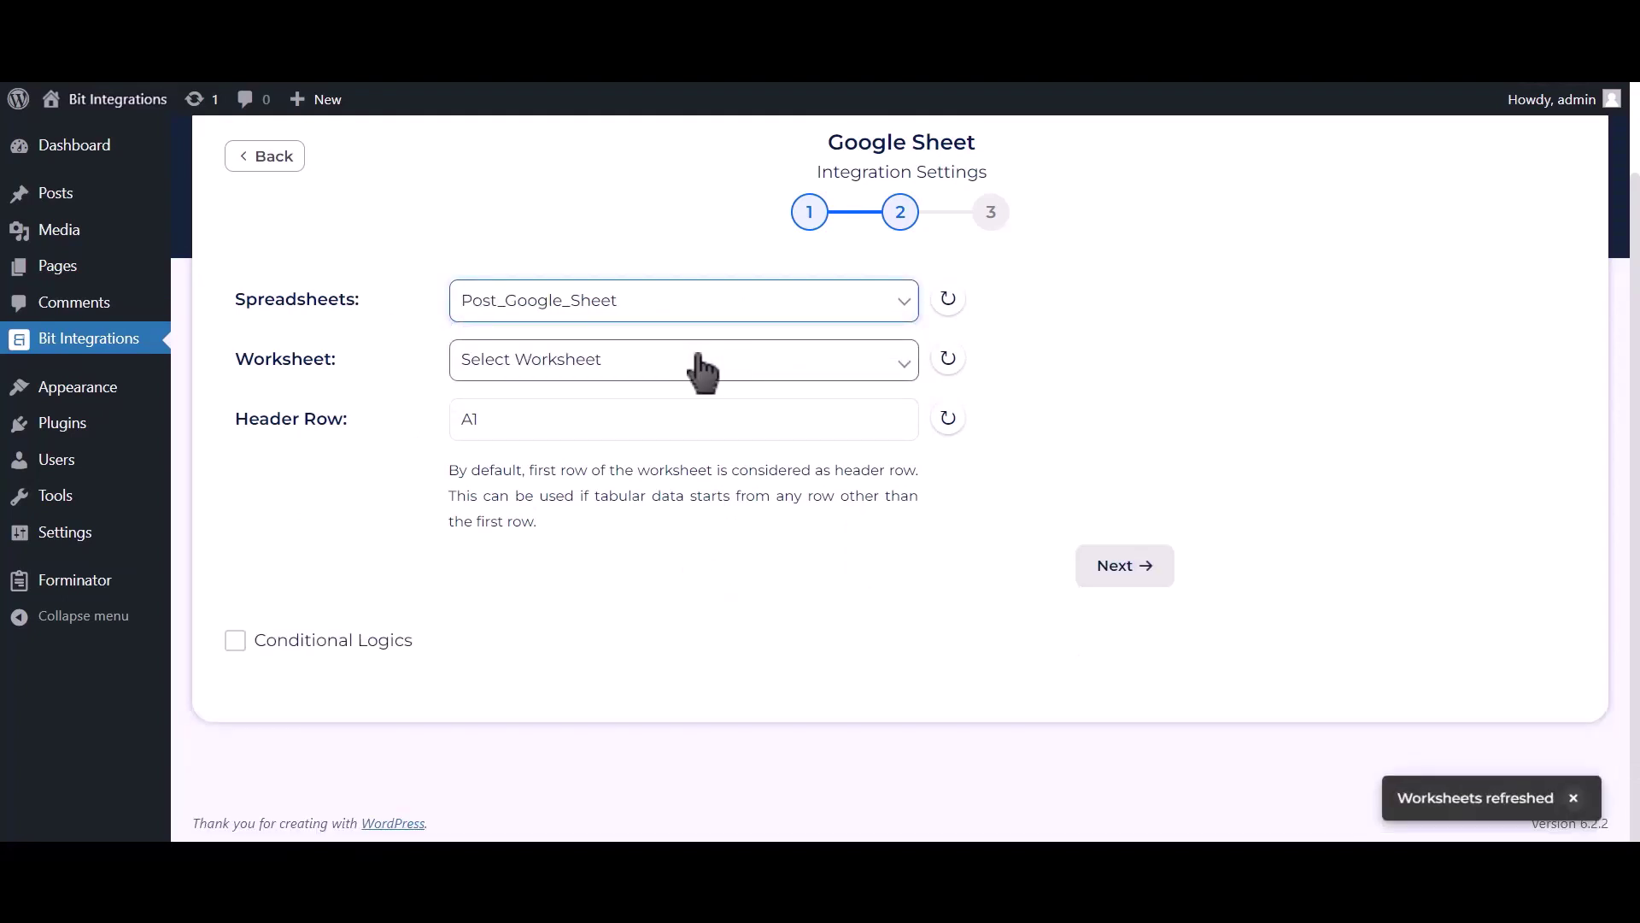
{"action": "left_click", "coordinate": [699, 363]}
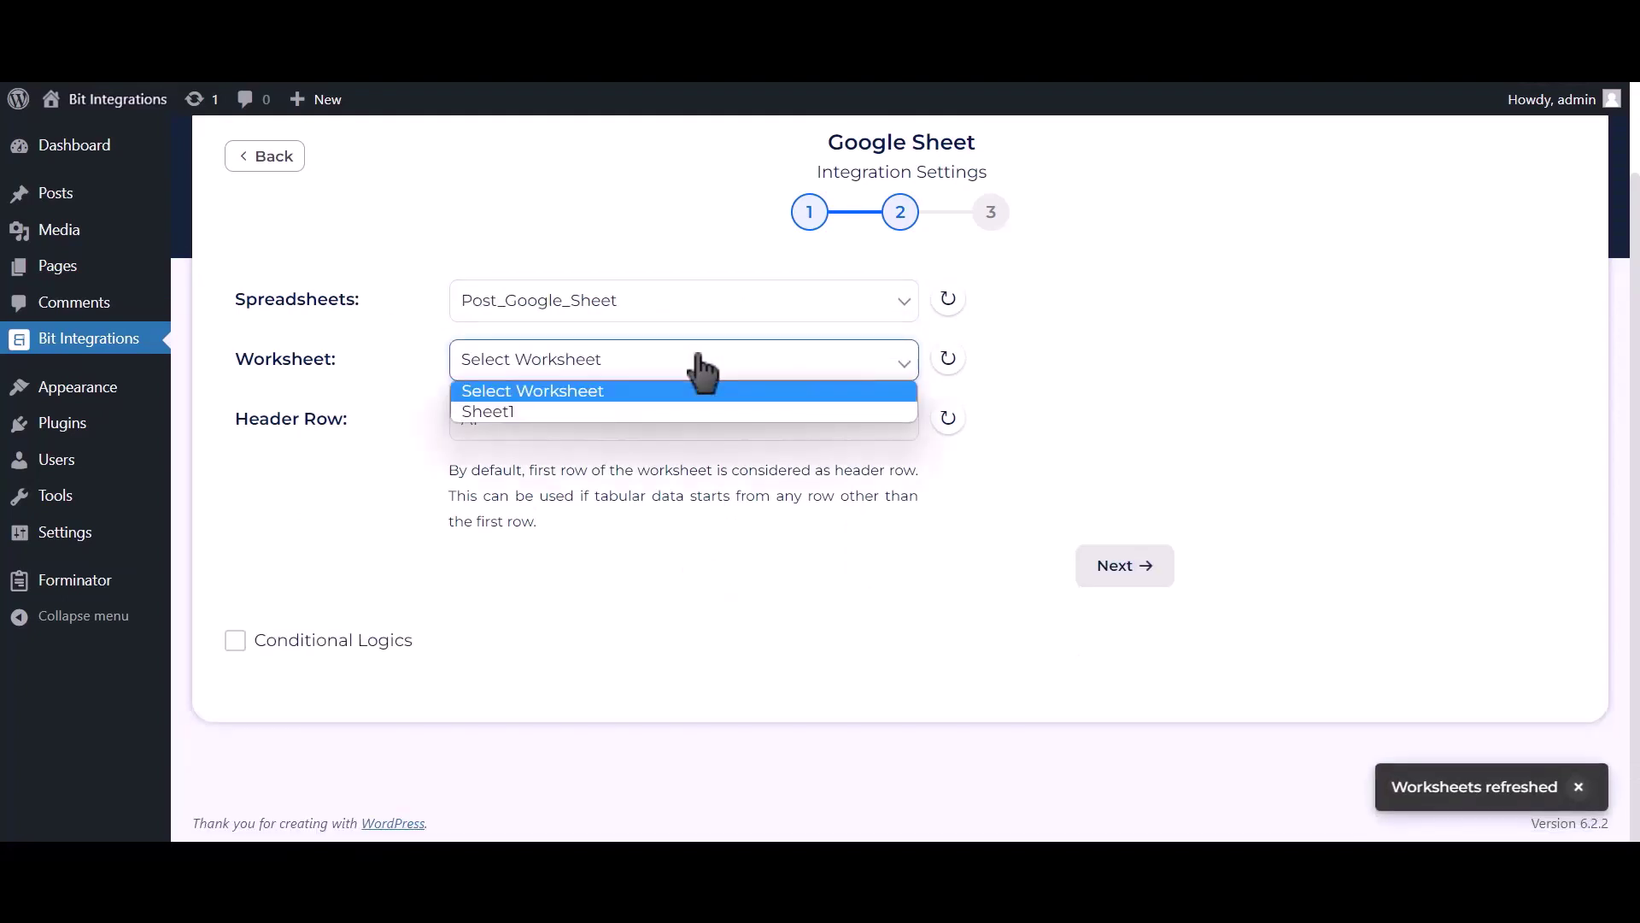
{"action": "left_click", "coordinate": [573, 412]}
{"action": "left_click", "coordinate": [577, 412]}
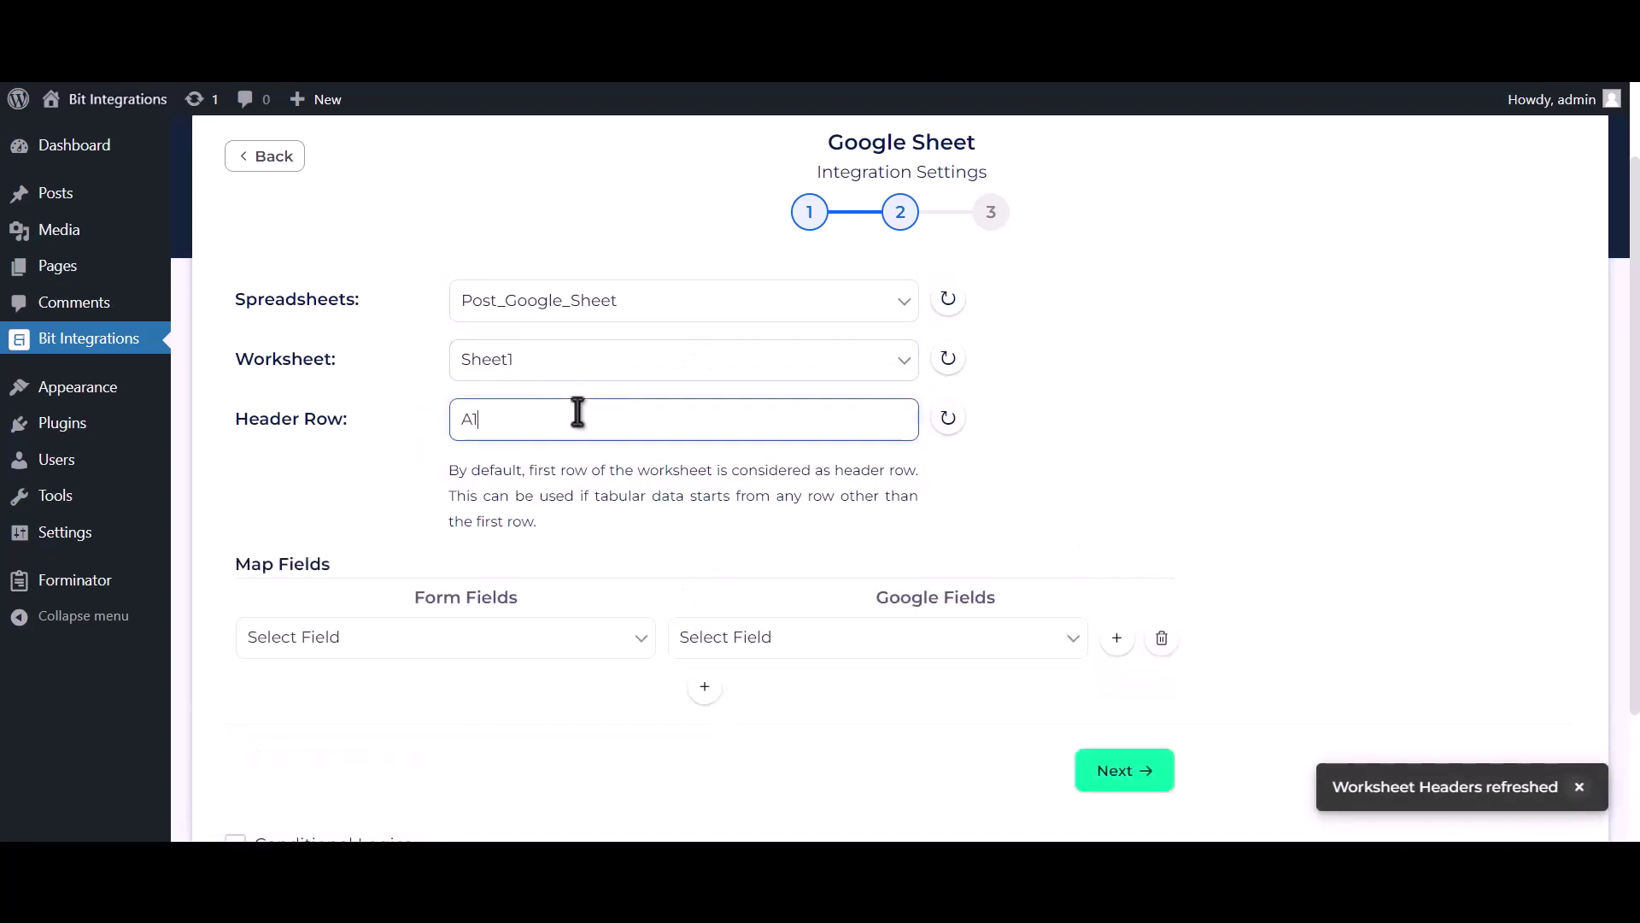
Step: Map the form field Name-1 to the Google field Name in the first mapping row
{"action": "scroll", "coordinate": [607, 487], "scroll_direction": "down", "scroll_amount": 2}
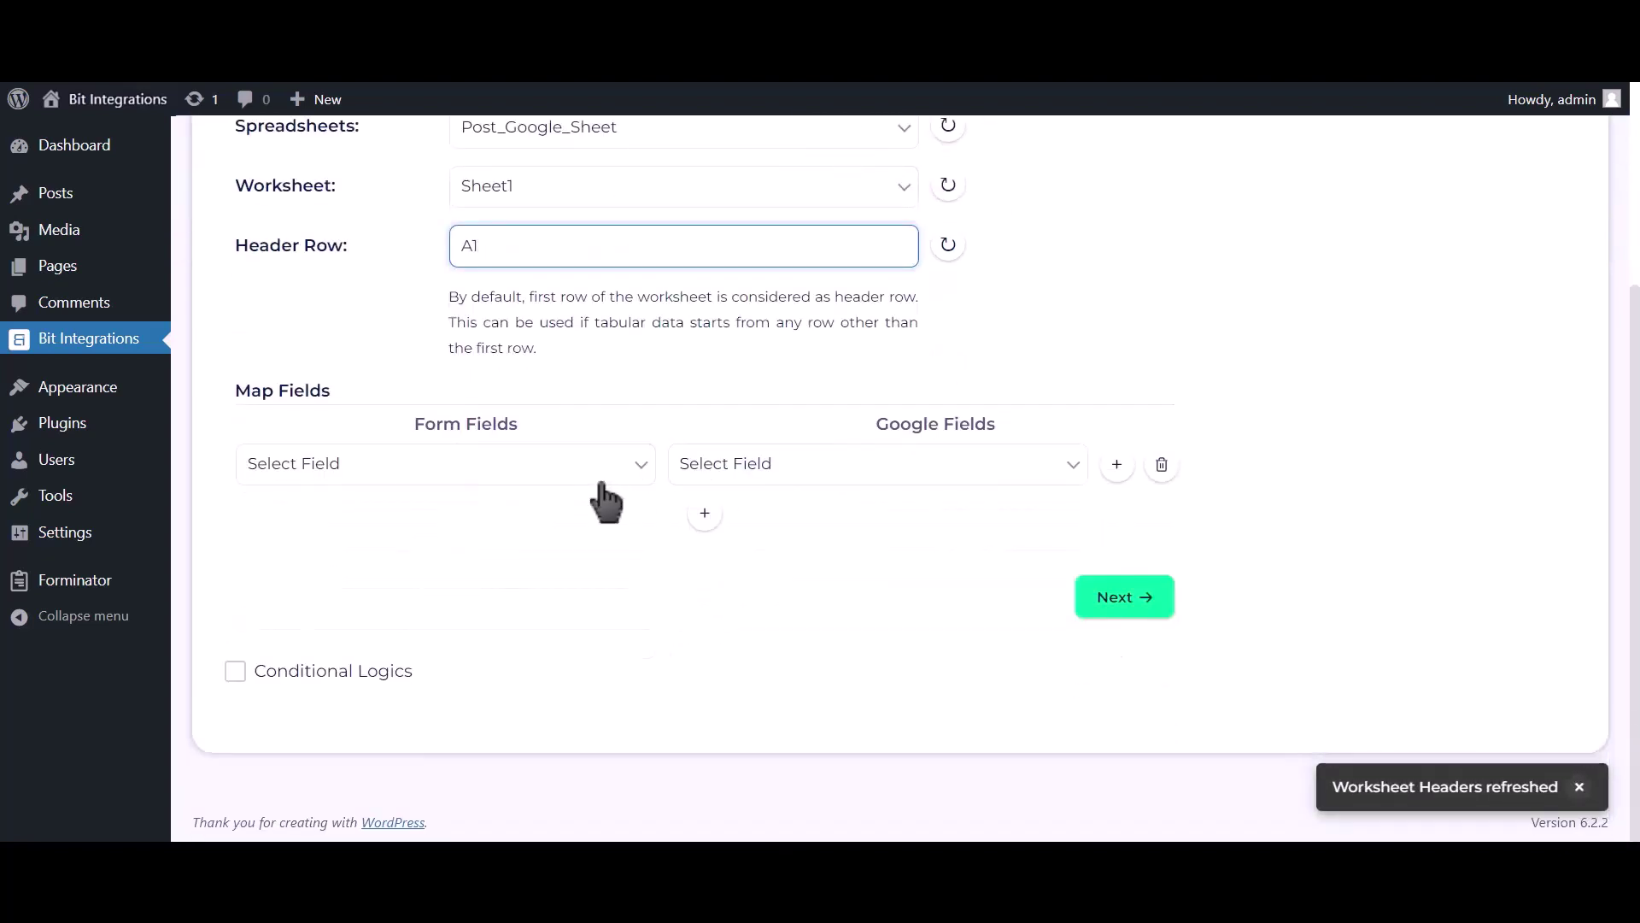
{"action": "left_click", "coordinate": [725, 478]}
{"action": "left_click", "coordinate": [718, 516]}
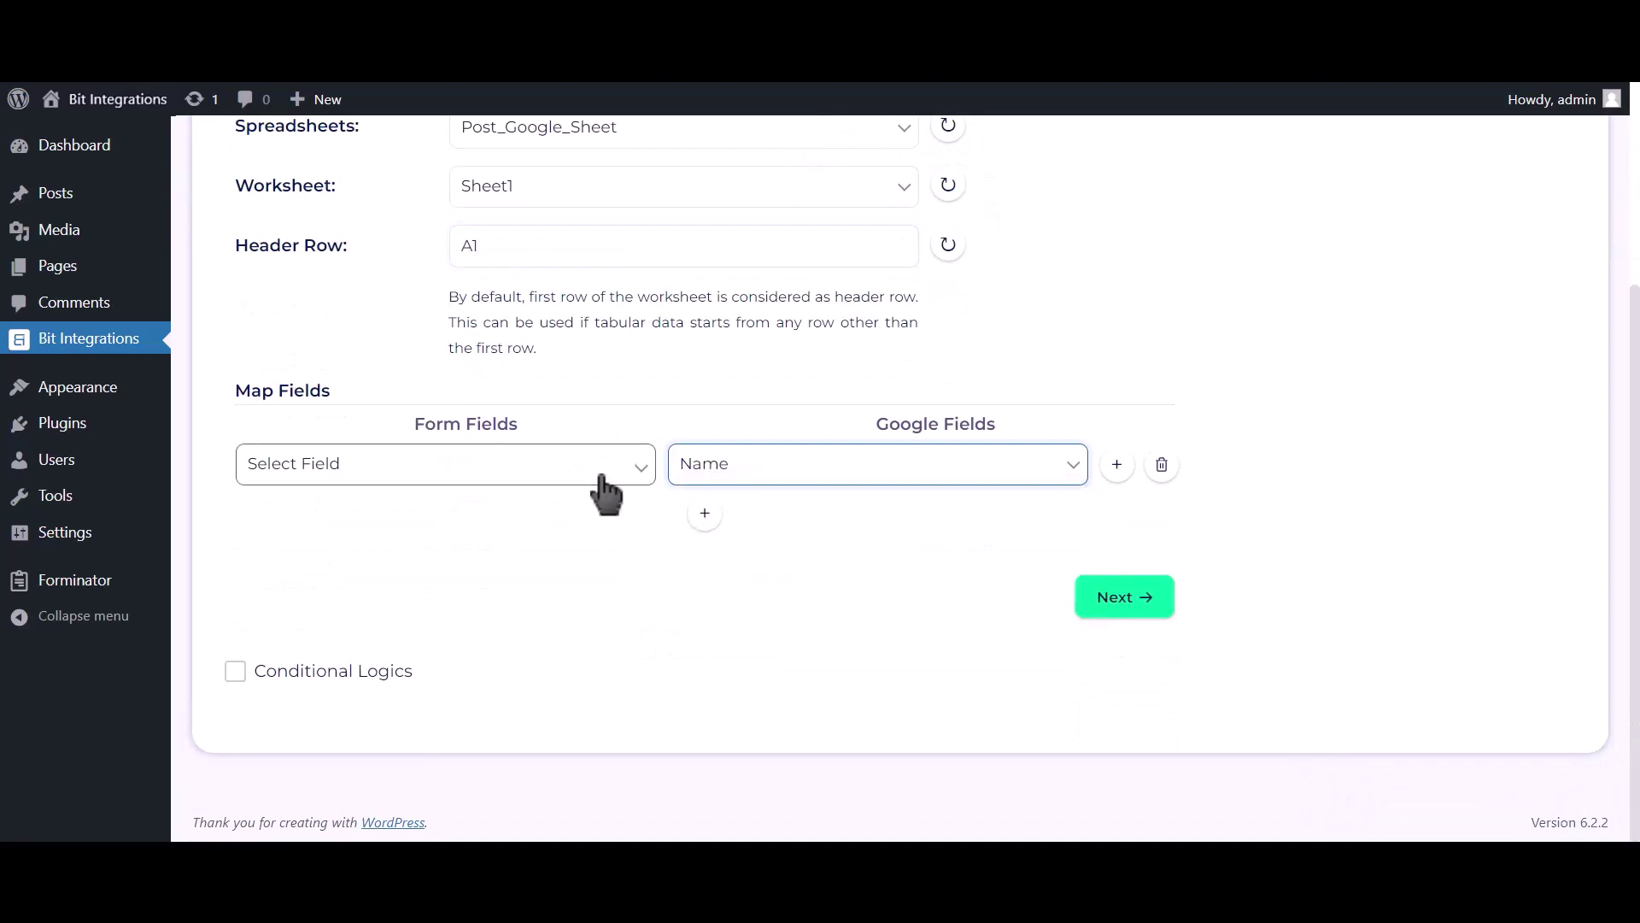
{"action": "left_click", "coordinate": [594, 474]}
{"action": "left_click", "coordinate": [476, 536]}
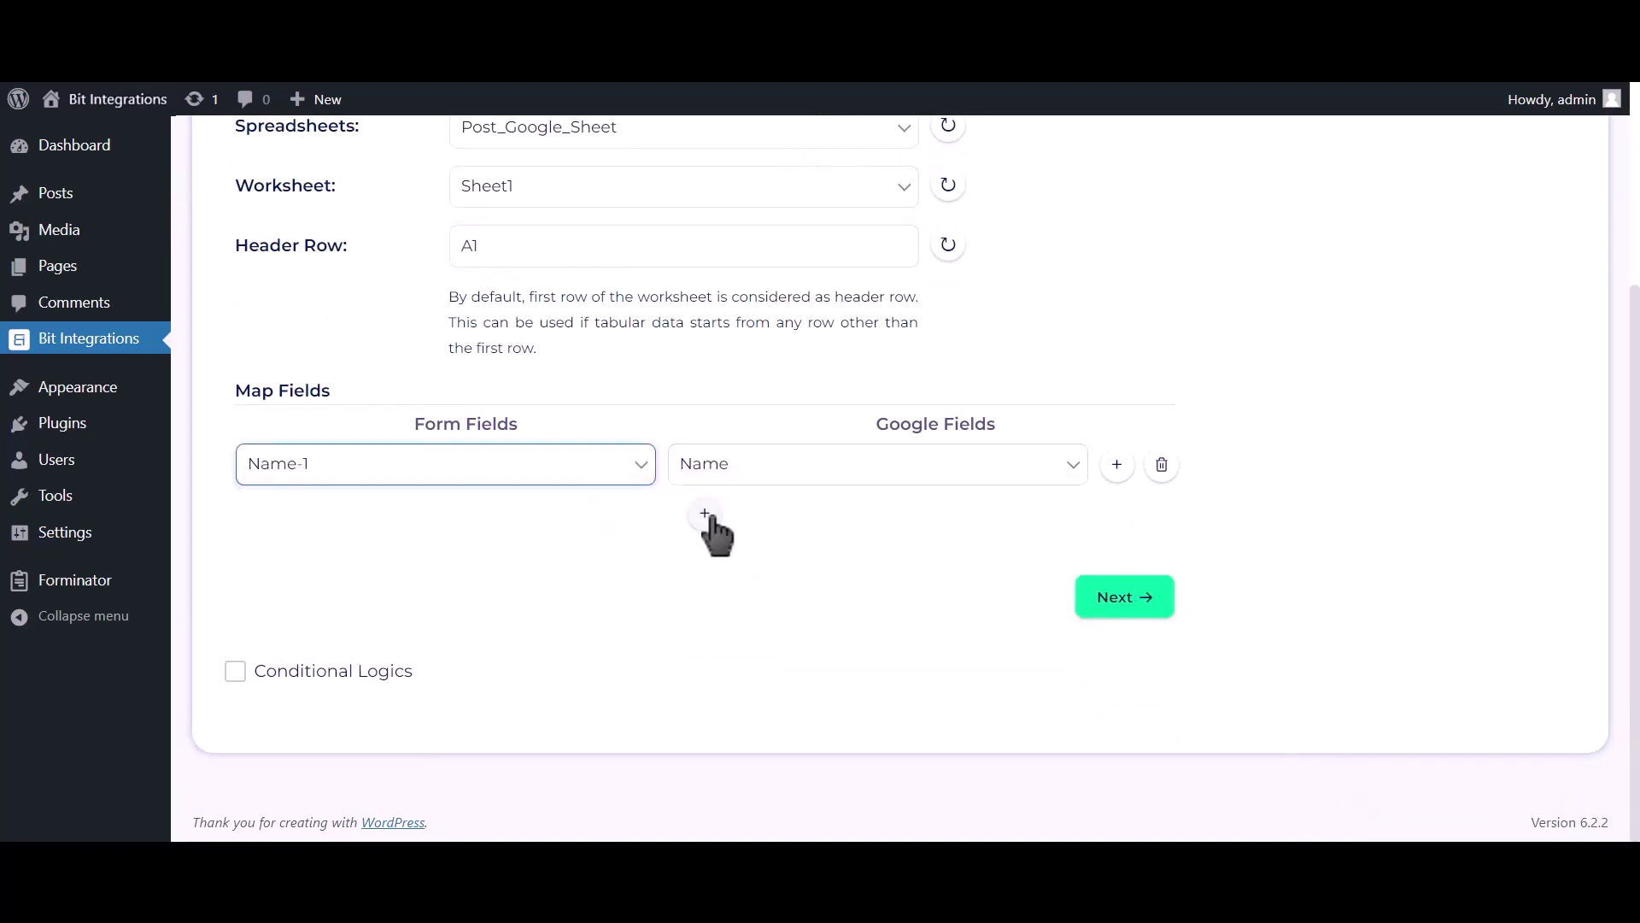
Step: Add a second mapping row and map the form field Email Address-1 to the Google field Email Address
{"action": "left_click", "coordinate": [705, 514]}
{"action": "left_click", "coordinate": [748, 523]}
{"action": "left_click", "coordinate": [736, 586]}
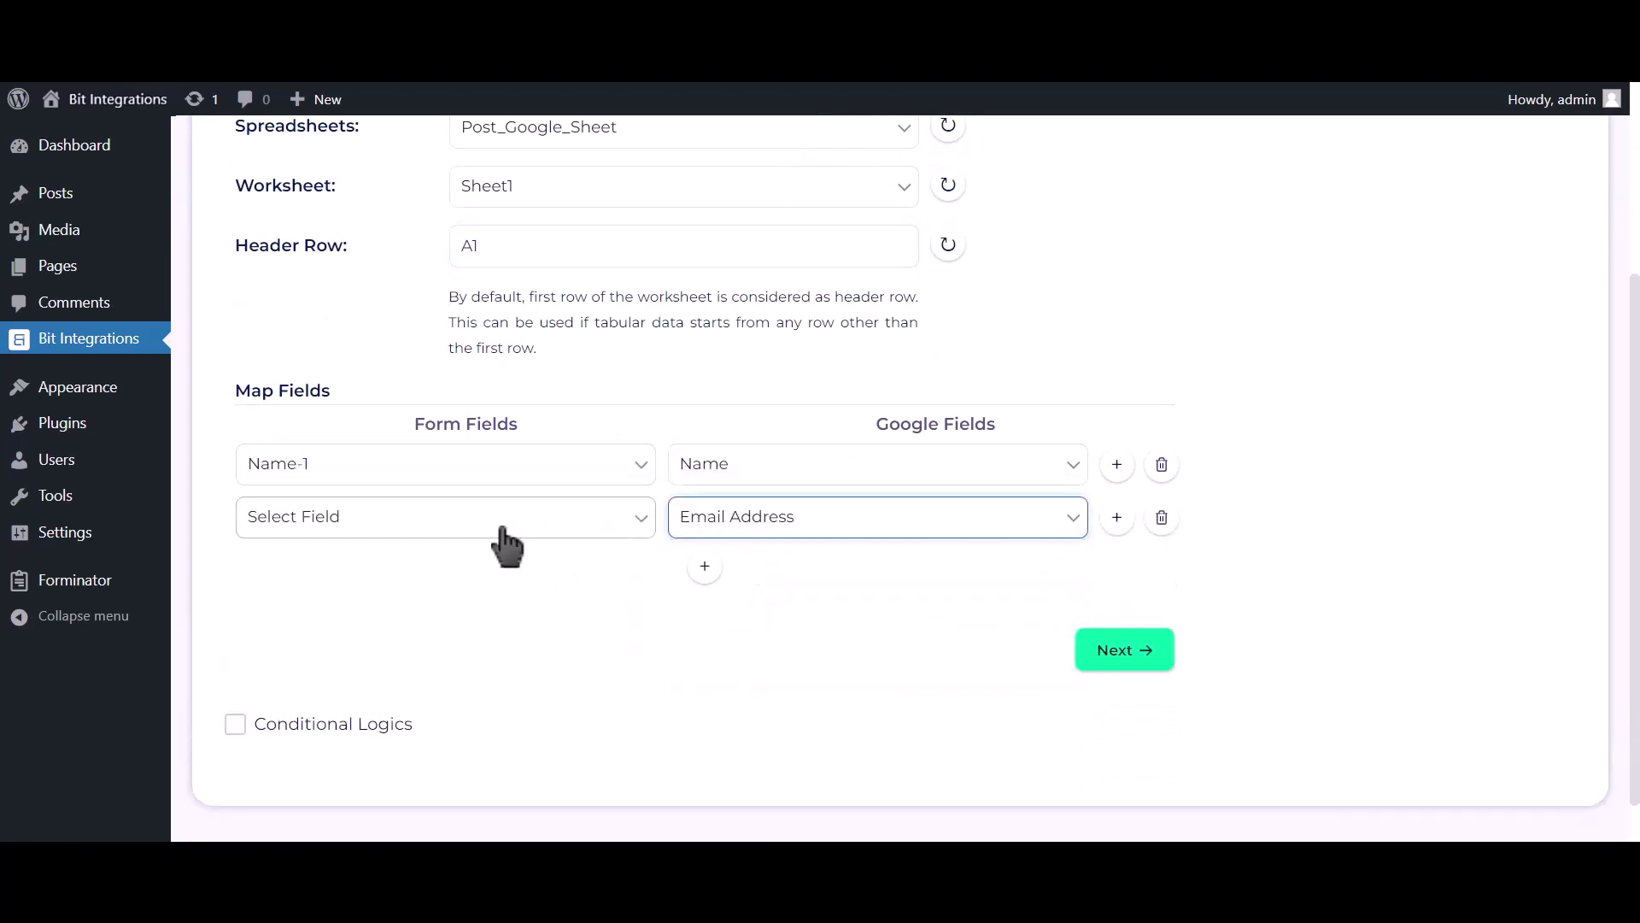
{"action": "left_click", "coordinate": [502, 530]}
{"action": "left_click", "coordinate": [446, 609]}
Step: Add a third mapping row and map the form field Phone Number-1 to the Google field Phone Number
{"action": "left_click", "coordinate": [705, 566]}
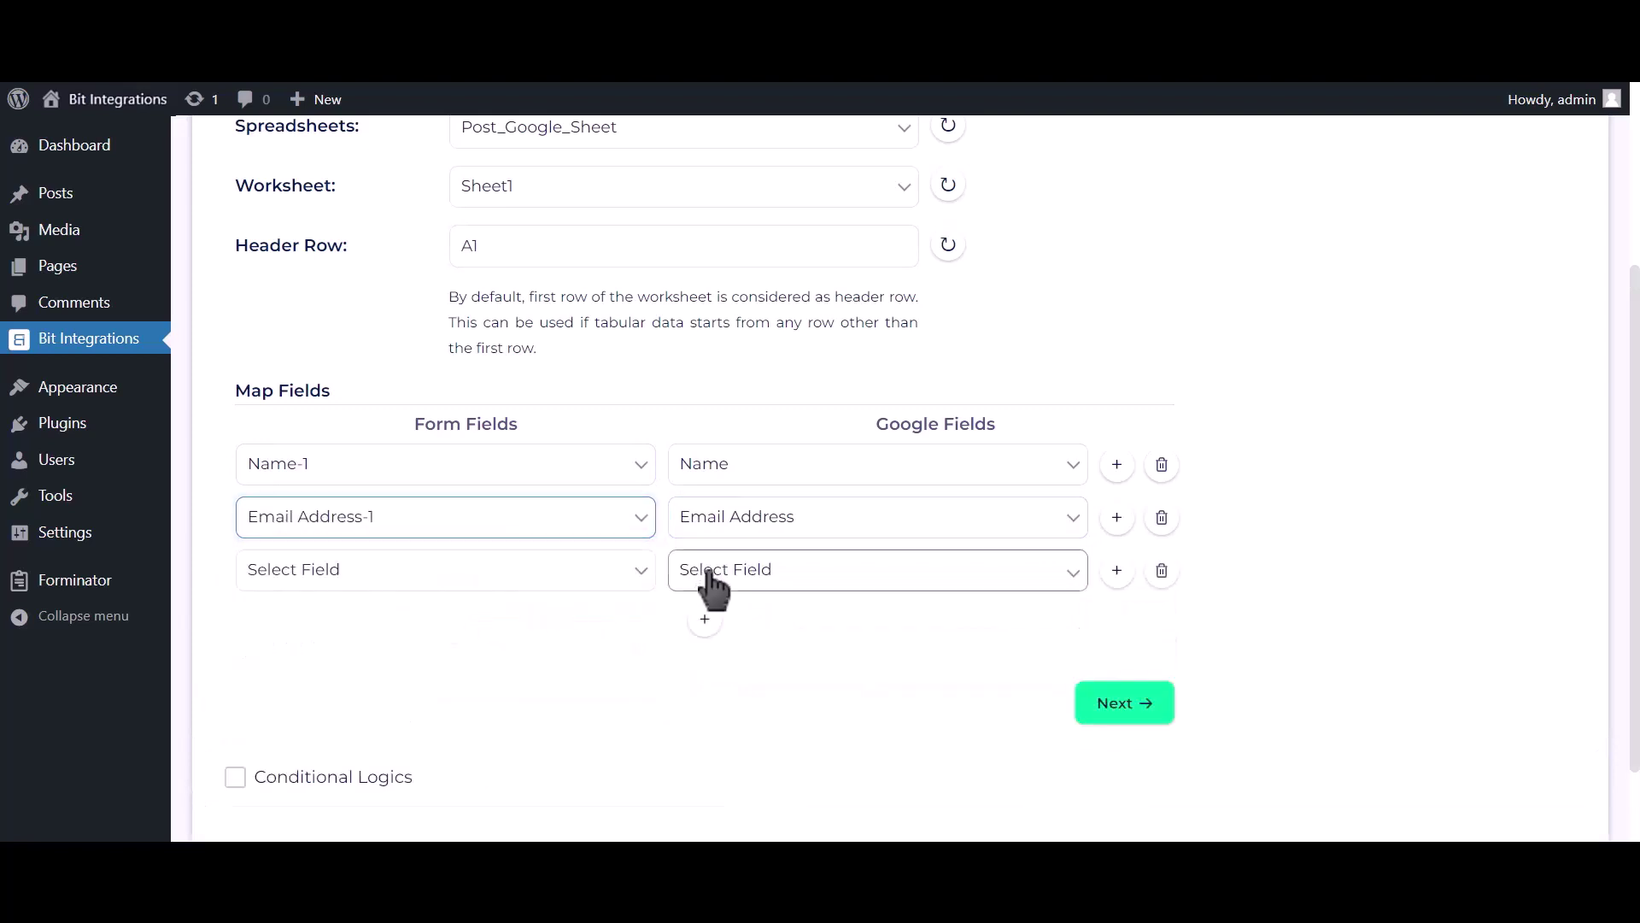
{"action": "left_click", "coordinate": [709, 573]}
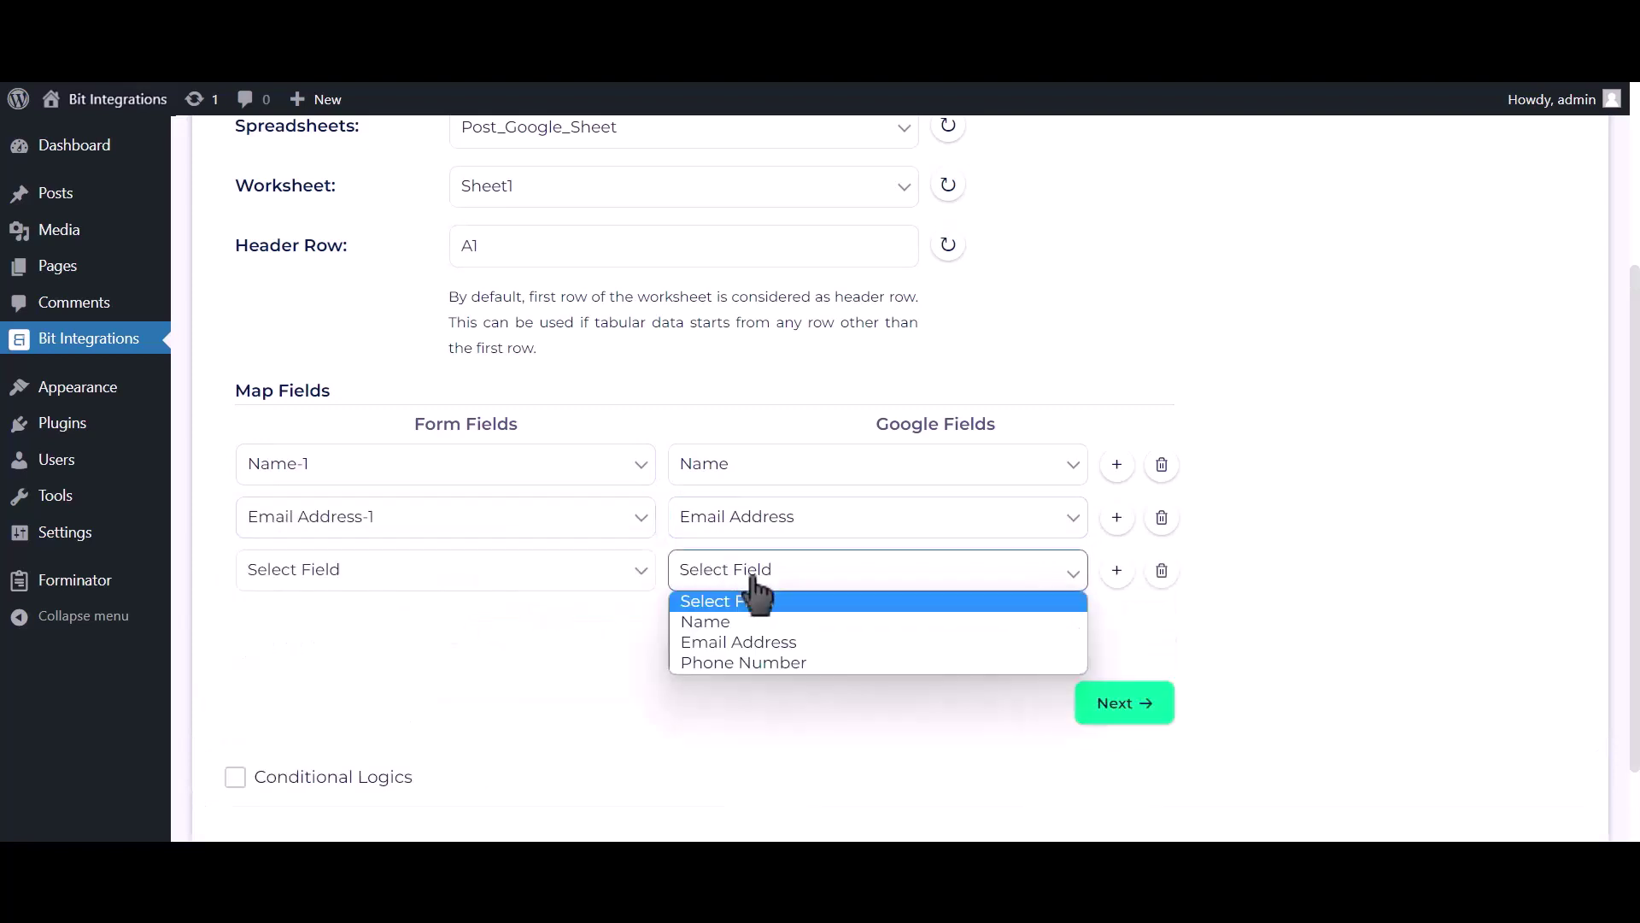
{"action": "left_click", "coordinate": [758, 663]}
{"action": "left_click", "coordinate": [605, 574]}
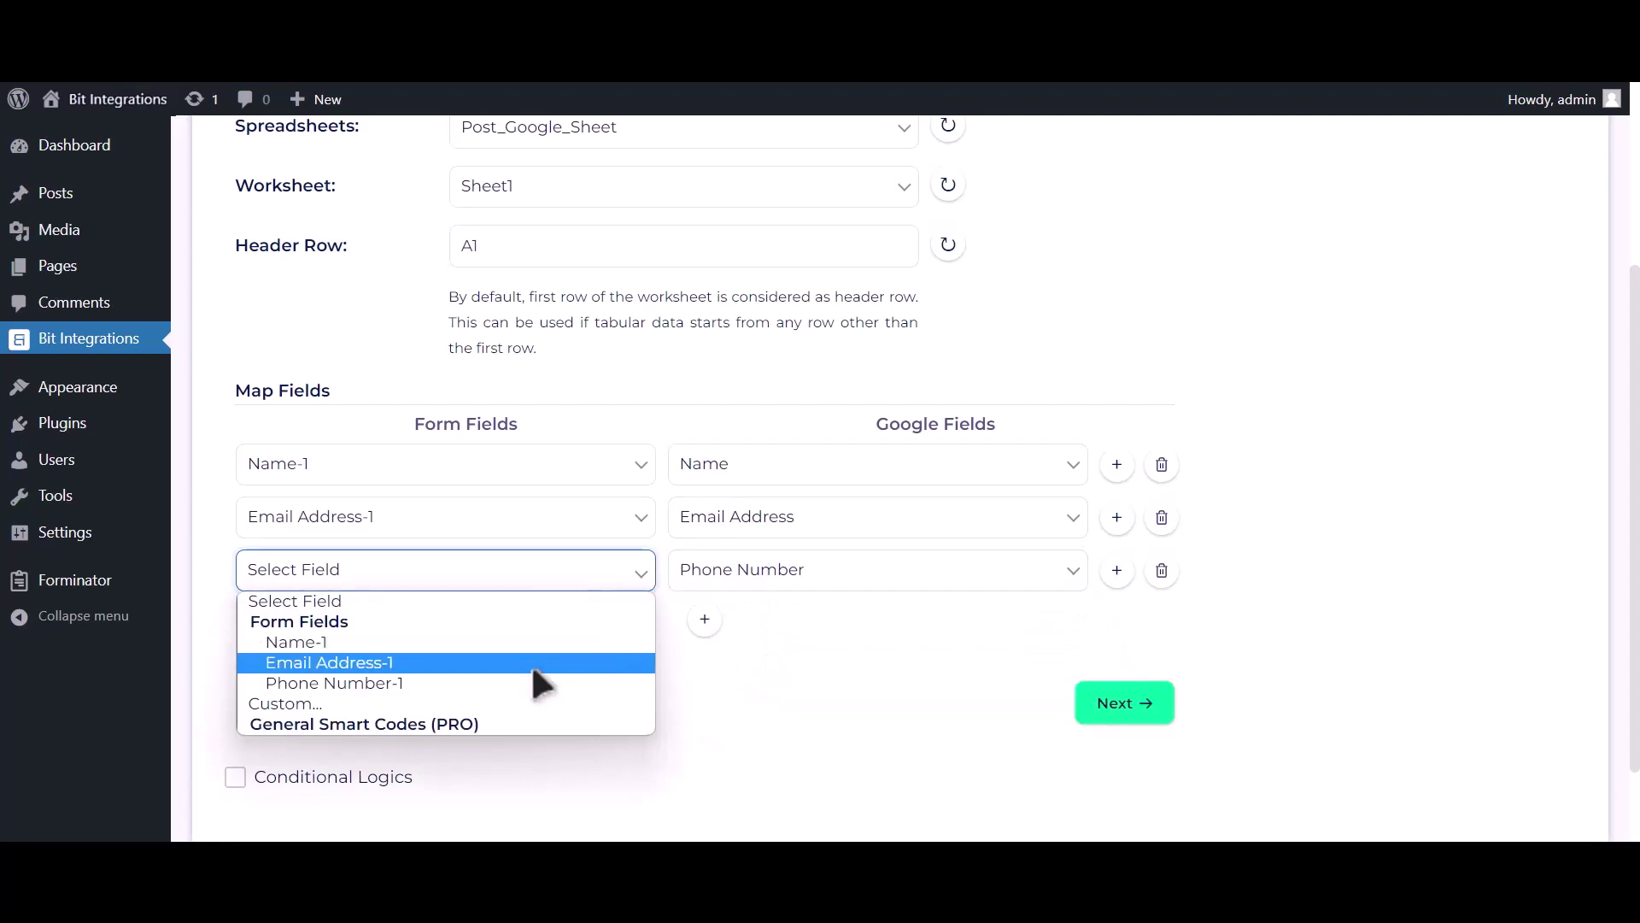
{"action": "left_click", "coordinate": [527, 681]}
{"action": "scroll", "coordinate": [483, 666], "scroll_direction": "down", "scroll_amount": 1}
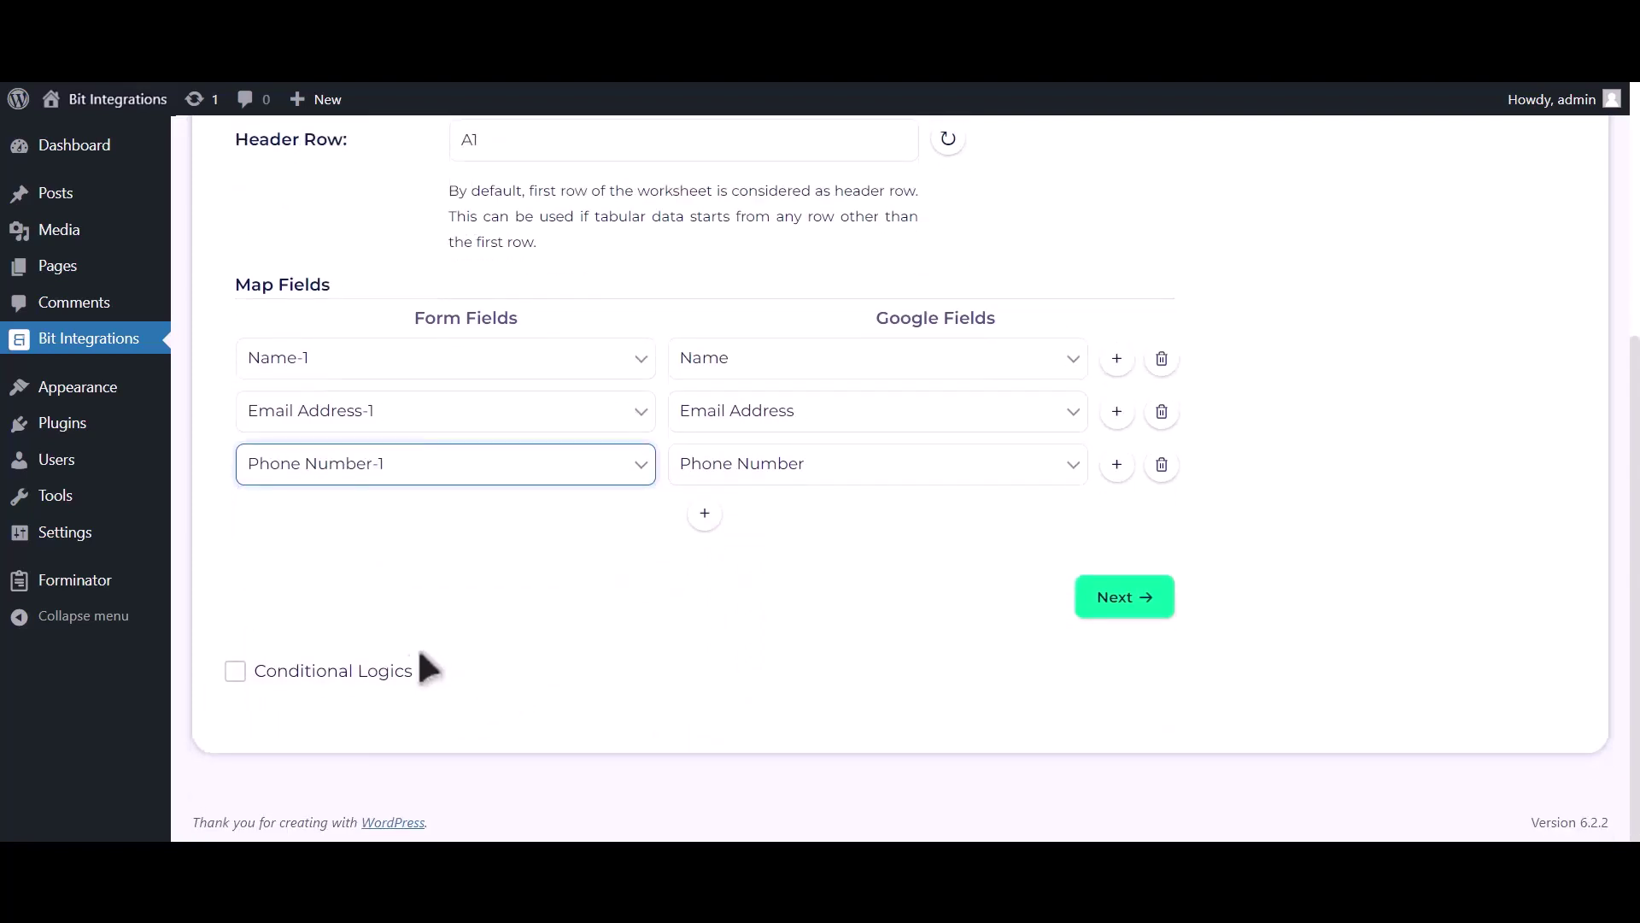
{"action": "left_click", "coordinate": [380, 671]}
{"action": "scroll", "coordinate": [367, 598], "scroll_direction": "down", "scroll_amount": 2}
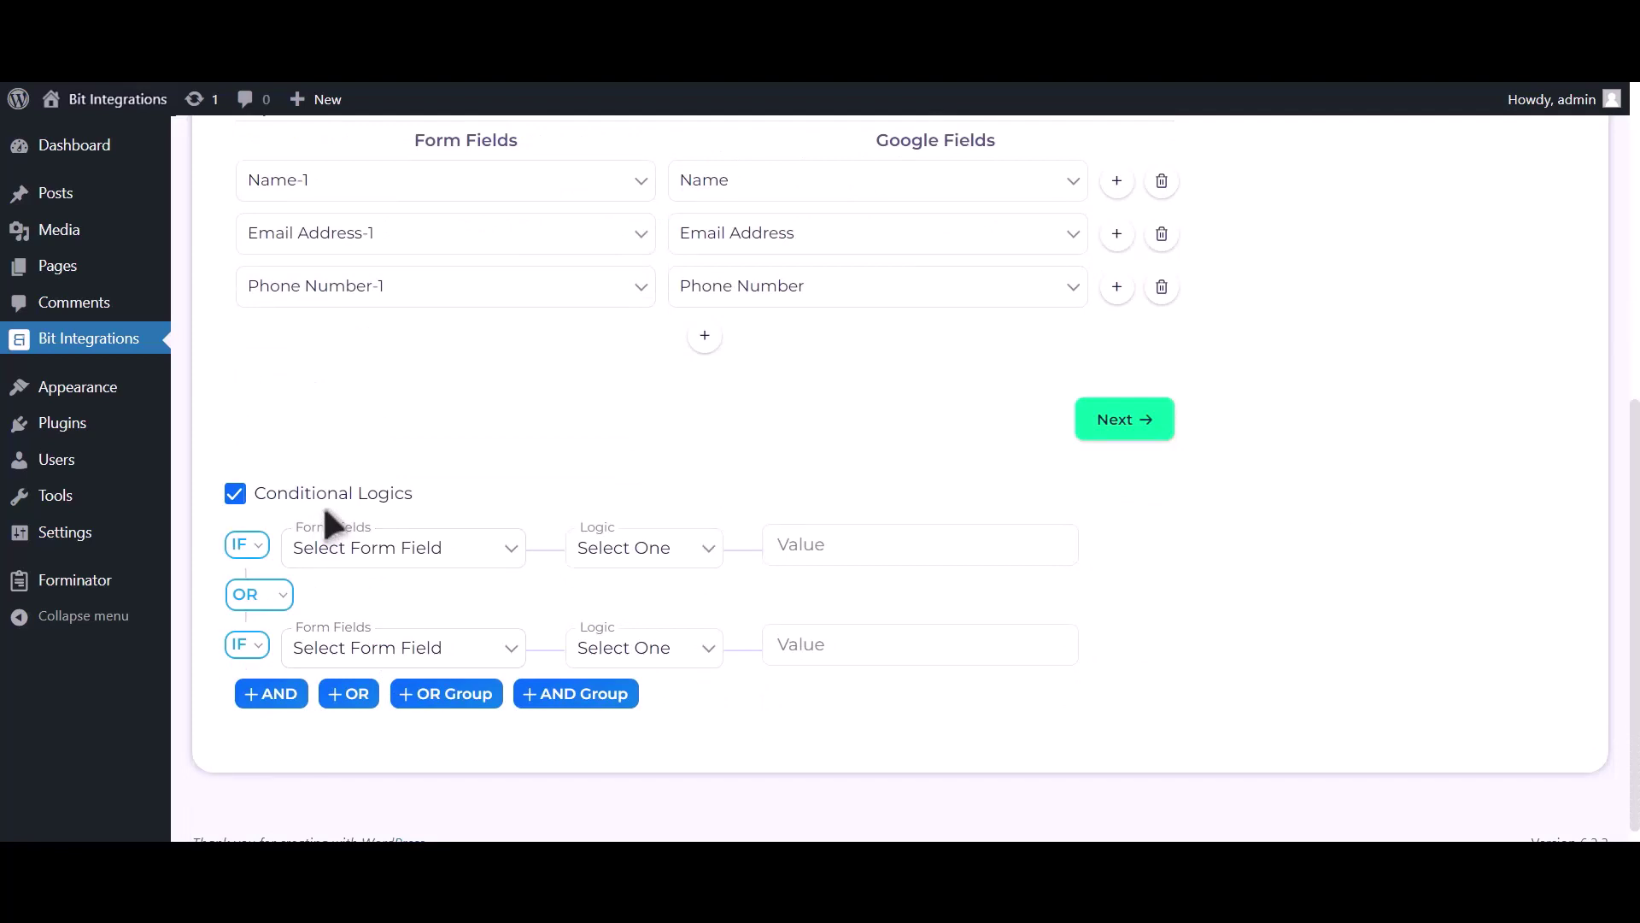
{"action": "left_click", "coordinate": [324, 504]}
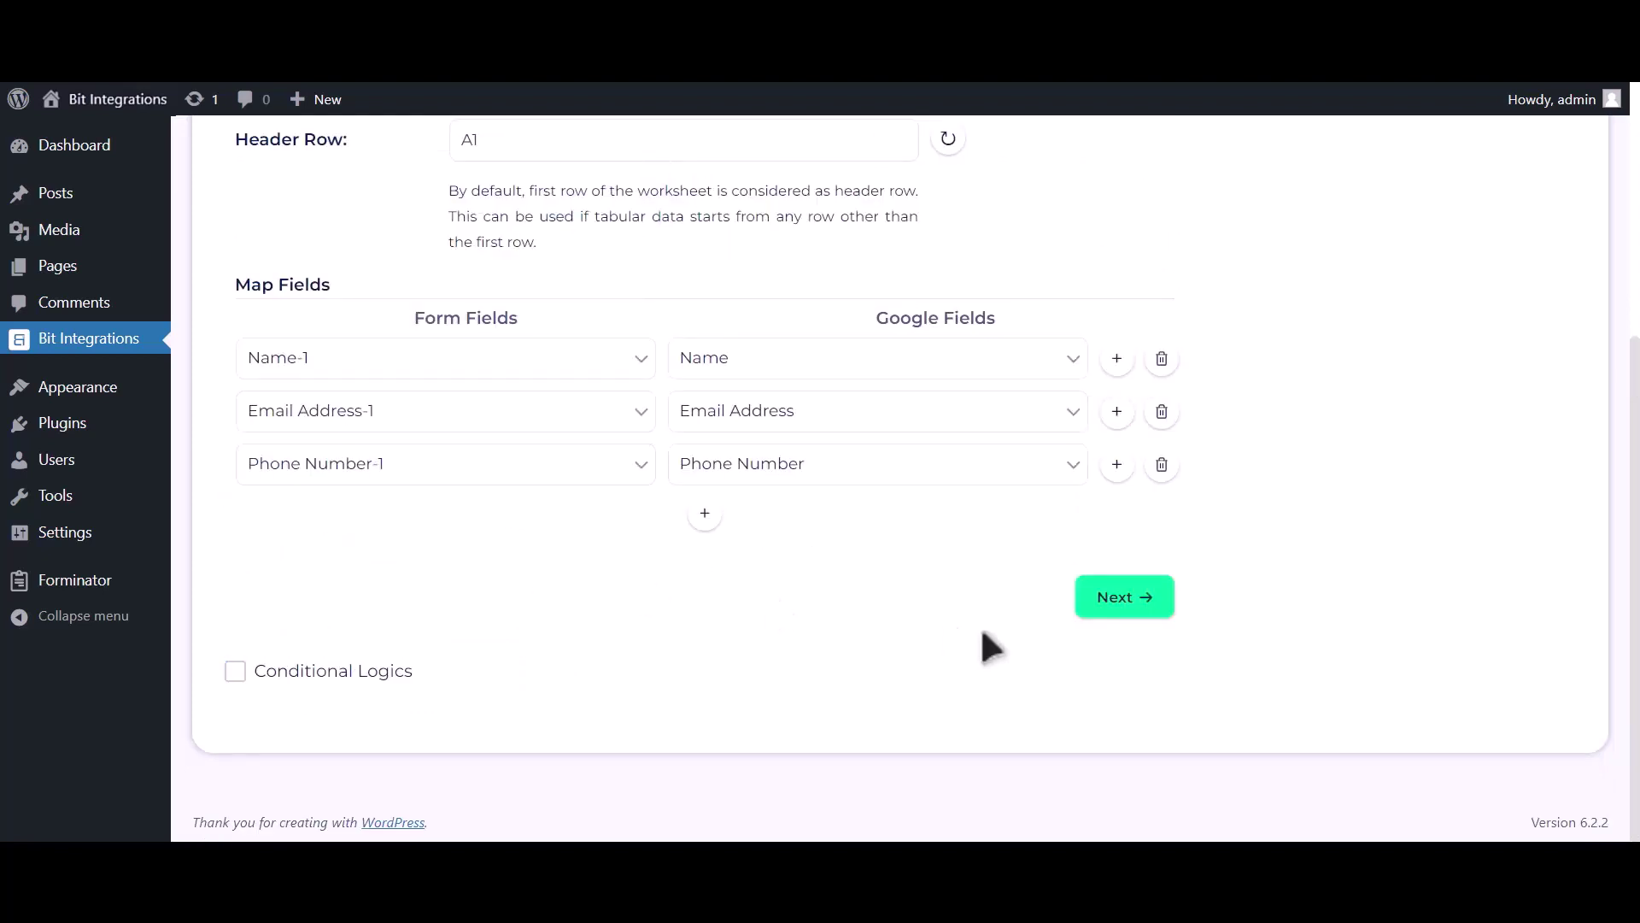
Step: Proceed to the third integration settings stage, then finish and save the Google Sheet integration
{"action": "left_click", "coordinate": [1124, 598]}
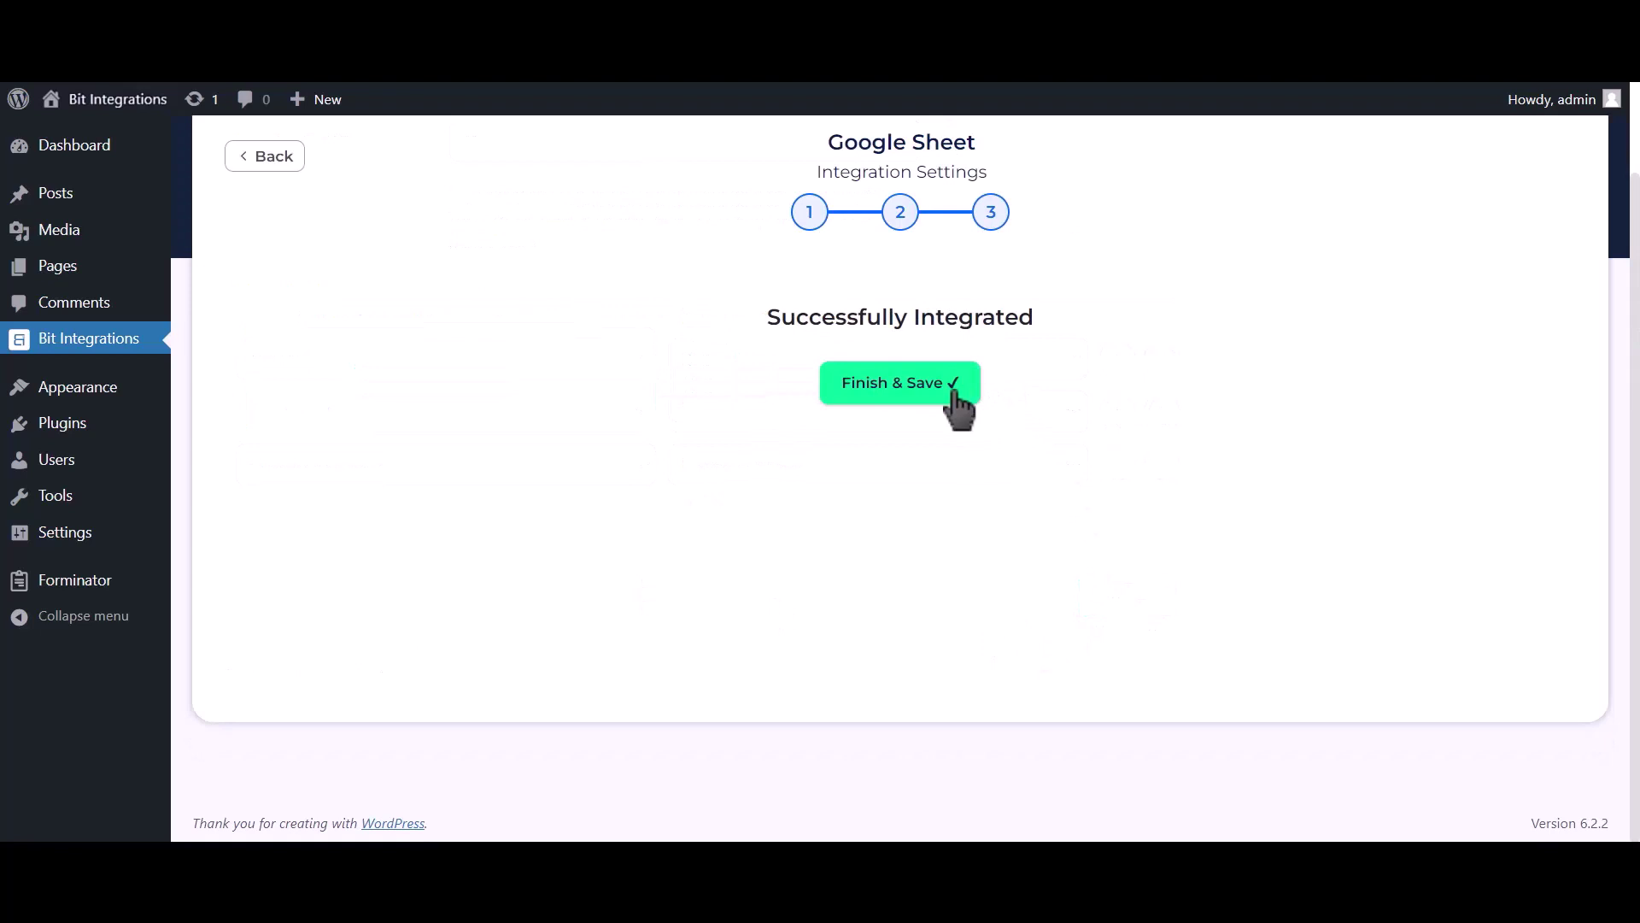
{"action": "left_click", "coordinate": [955, 394]}
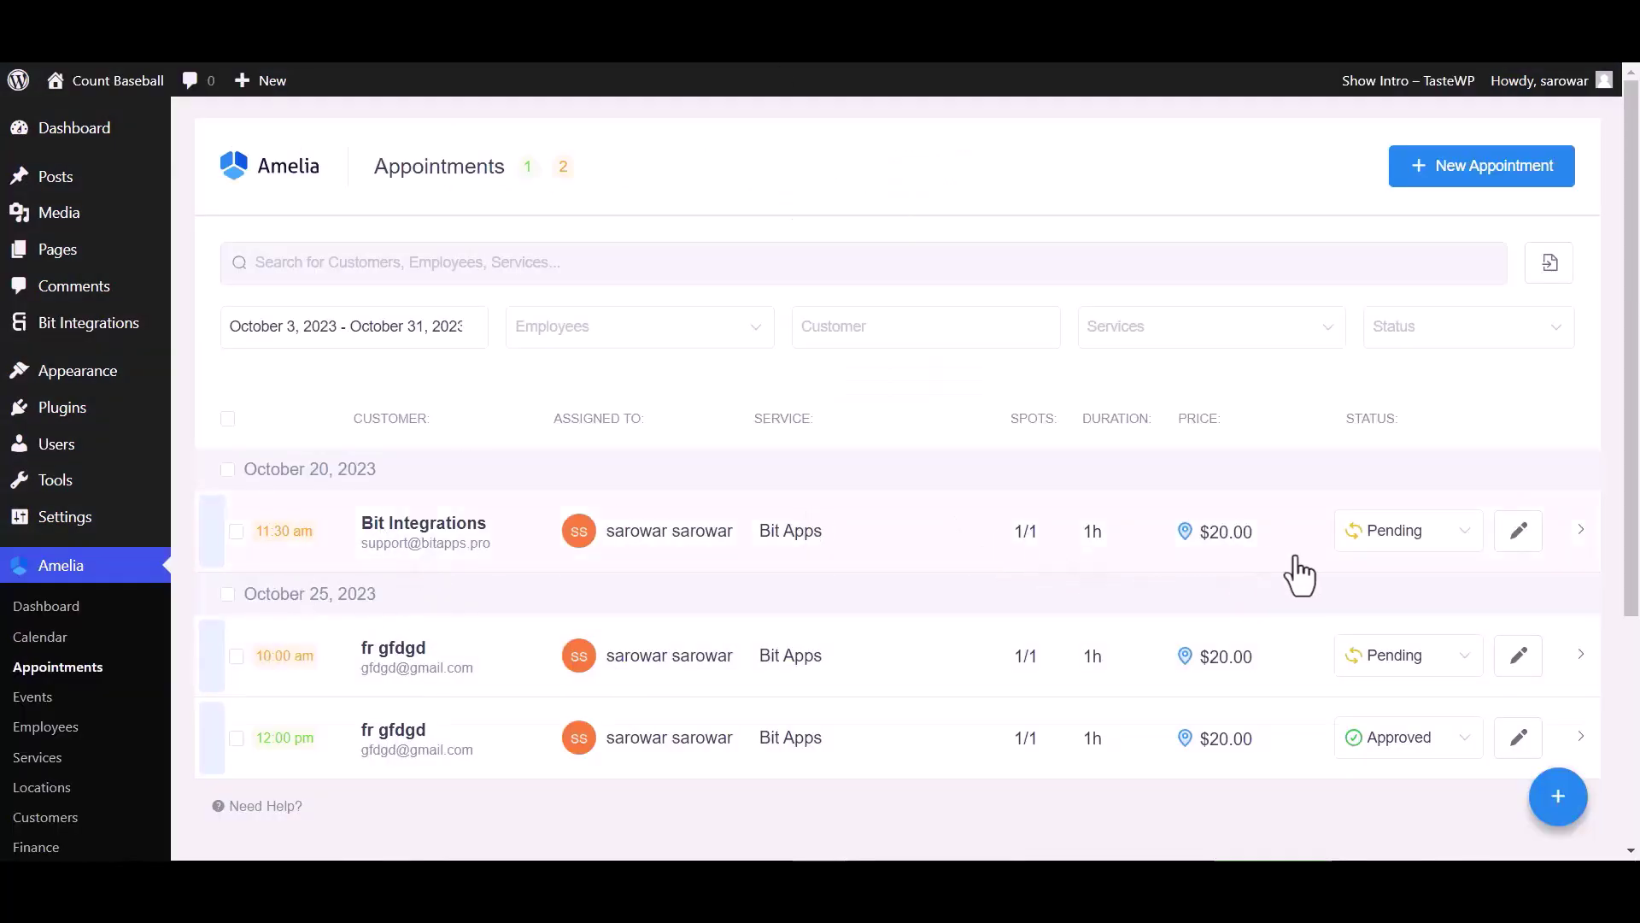
Step: In Amelia's appointments list, set the status of the October 20, 11:30 am appointment to Approved
{"action": "left_click", "coordinate": [1367, 537]}
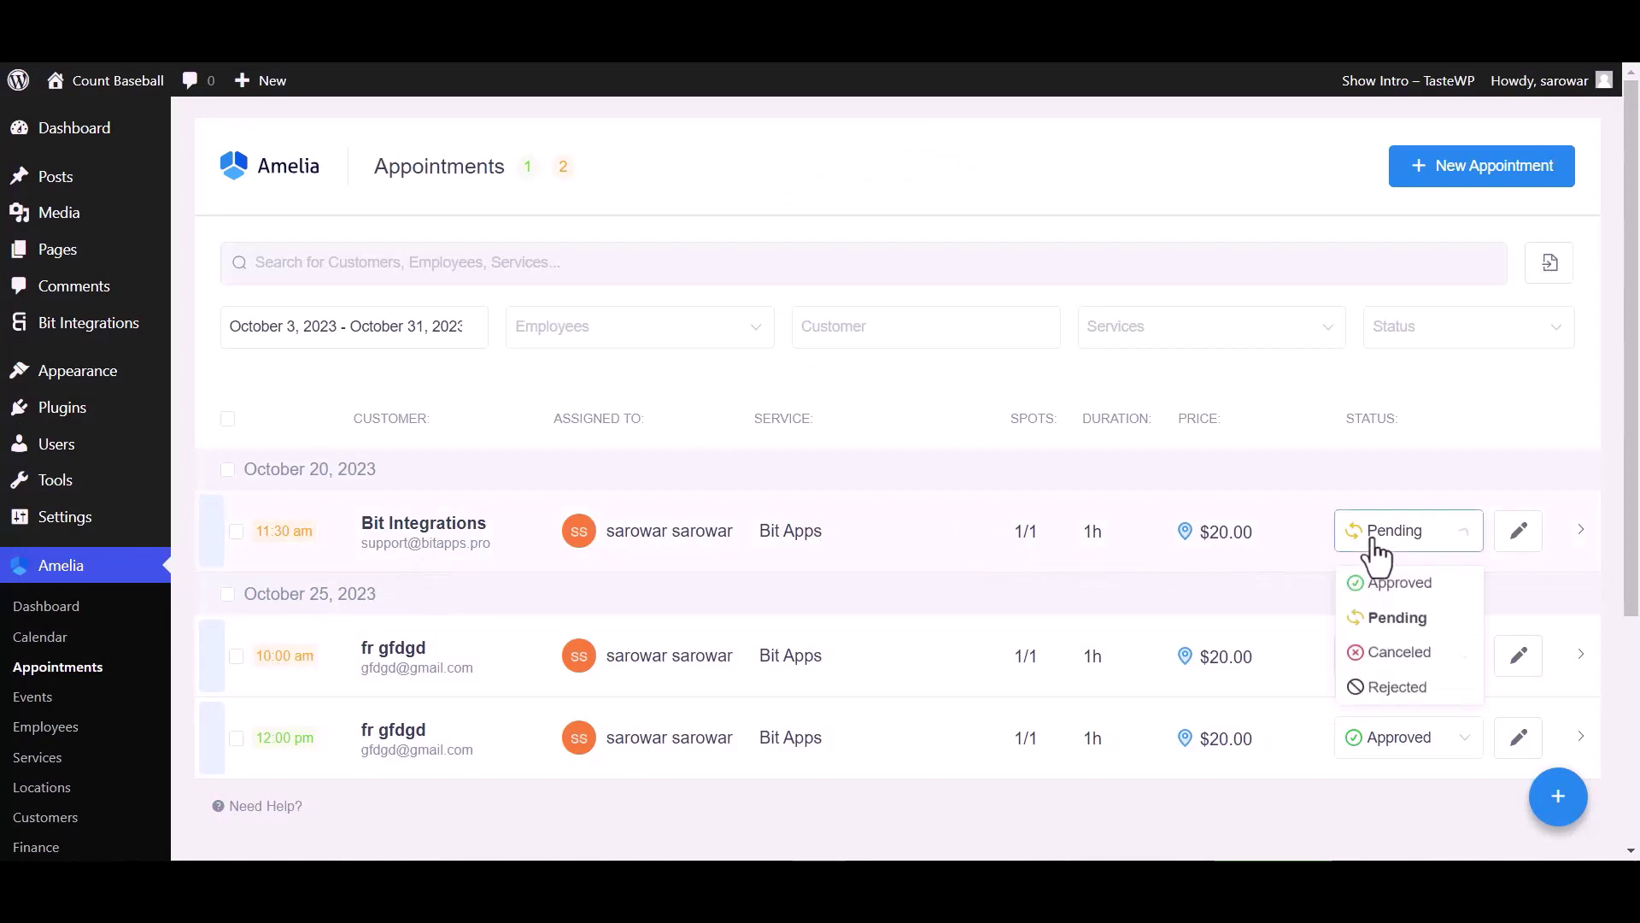
{"action": "left_click", "coordinate": [1376, 583]}
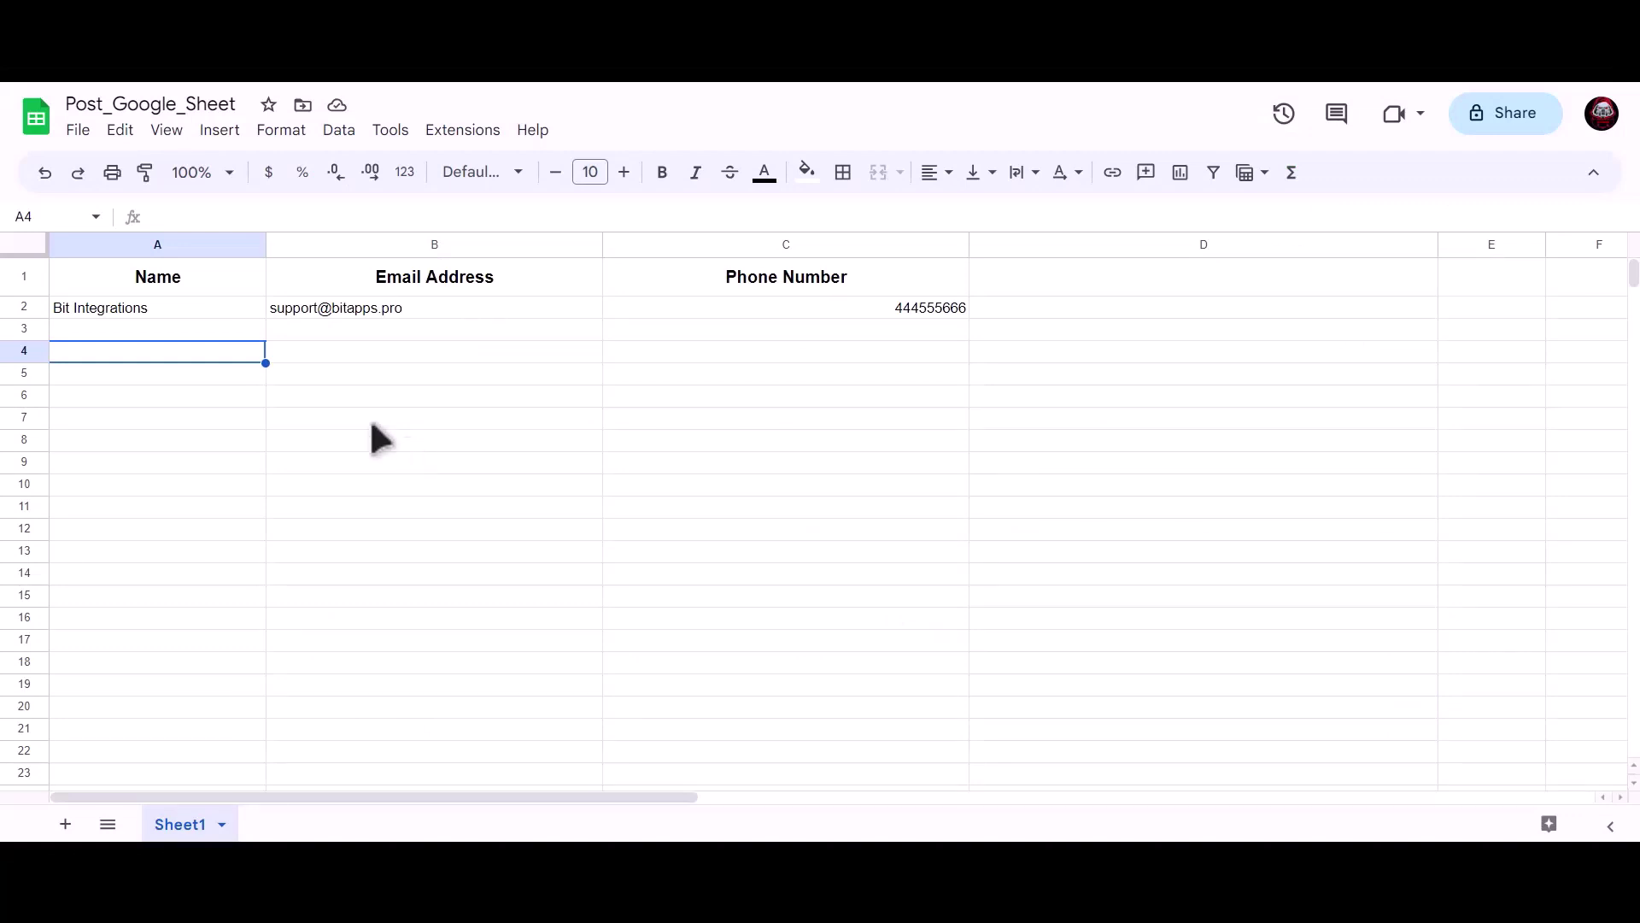
Step: In the Google spreadsheet Post_Google_Sheet, check the name, email address and phone number cells in row 2 of Sheet1
{"action": "left_click", "coordinate": [239, 309]}
{"action": "left_click", "coordinate": [337, 311]}
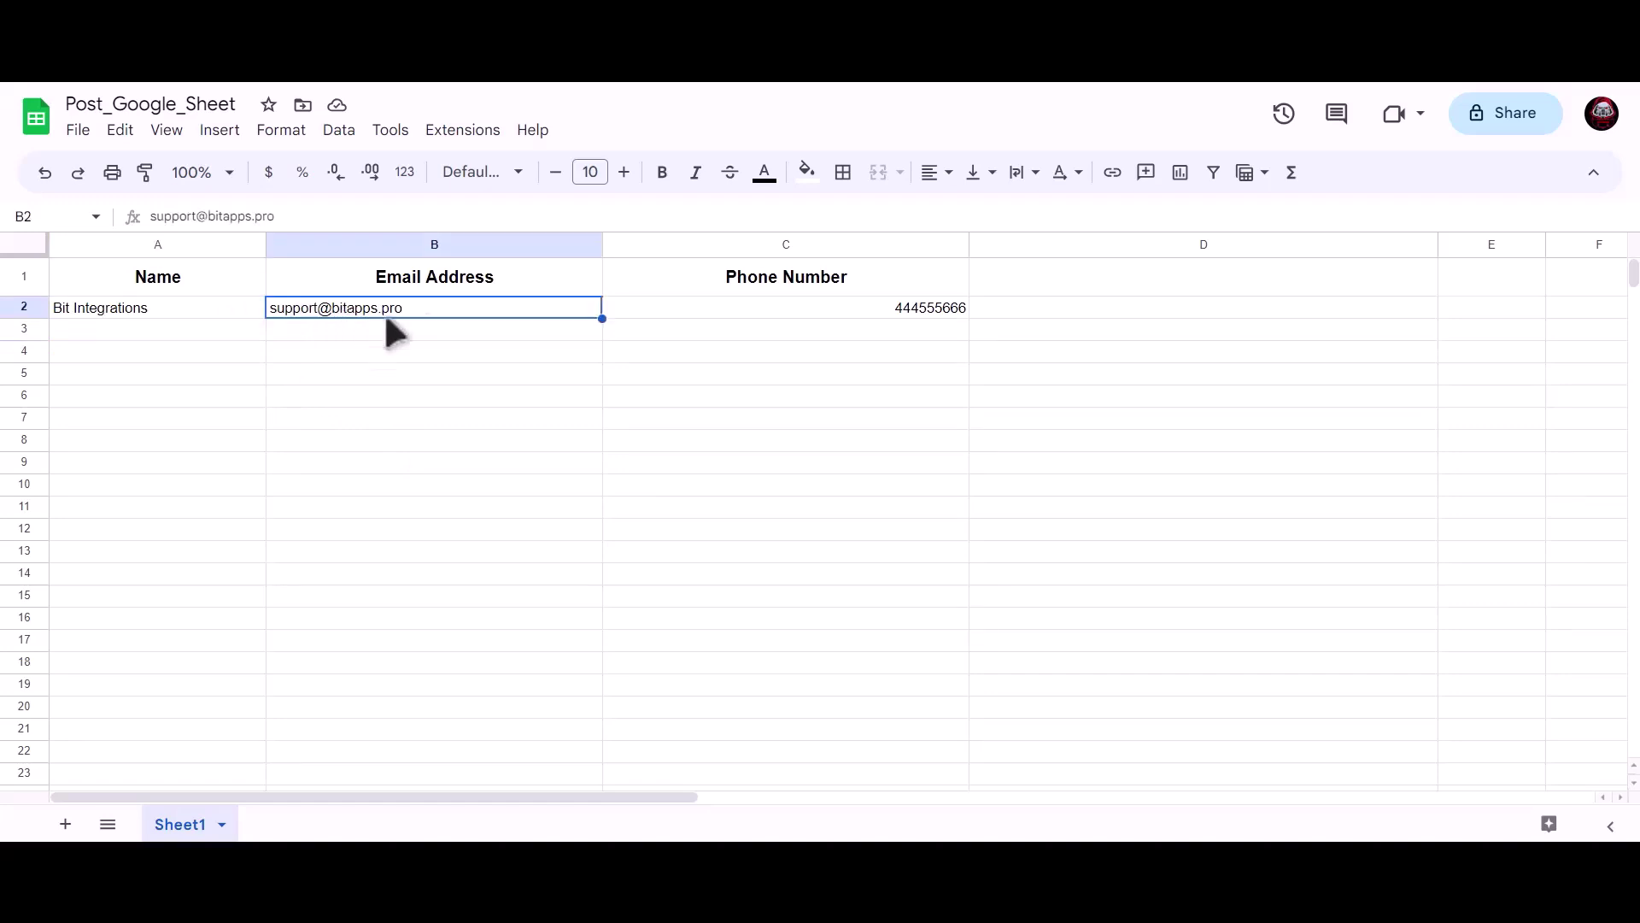
{"action": "left_click", "coordinate": [774, 308]}
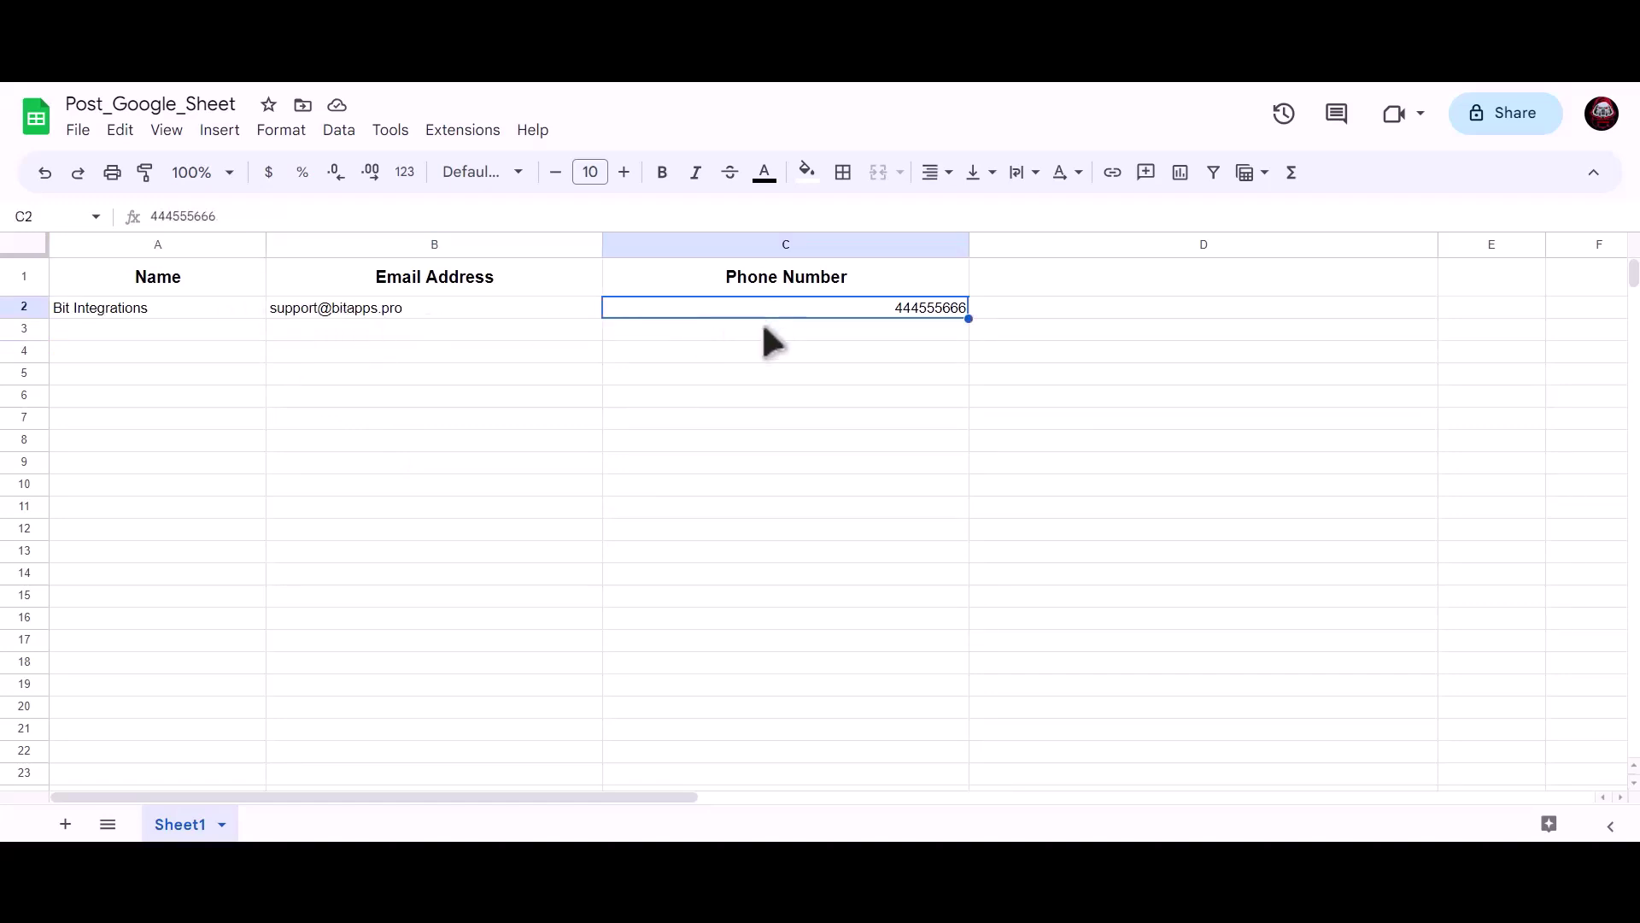
{"action": "left_click", "coordinate": [475, 393]}
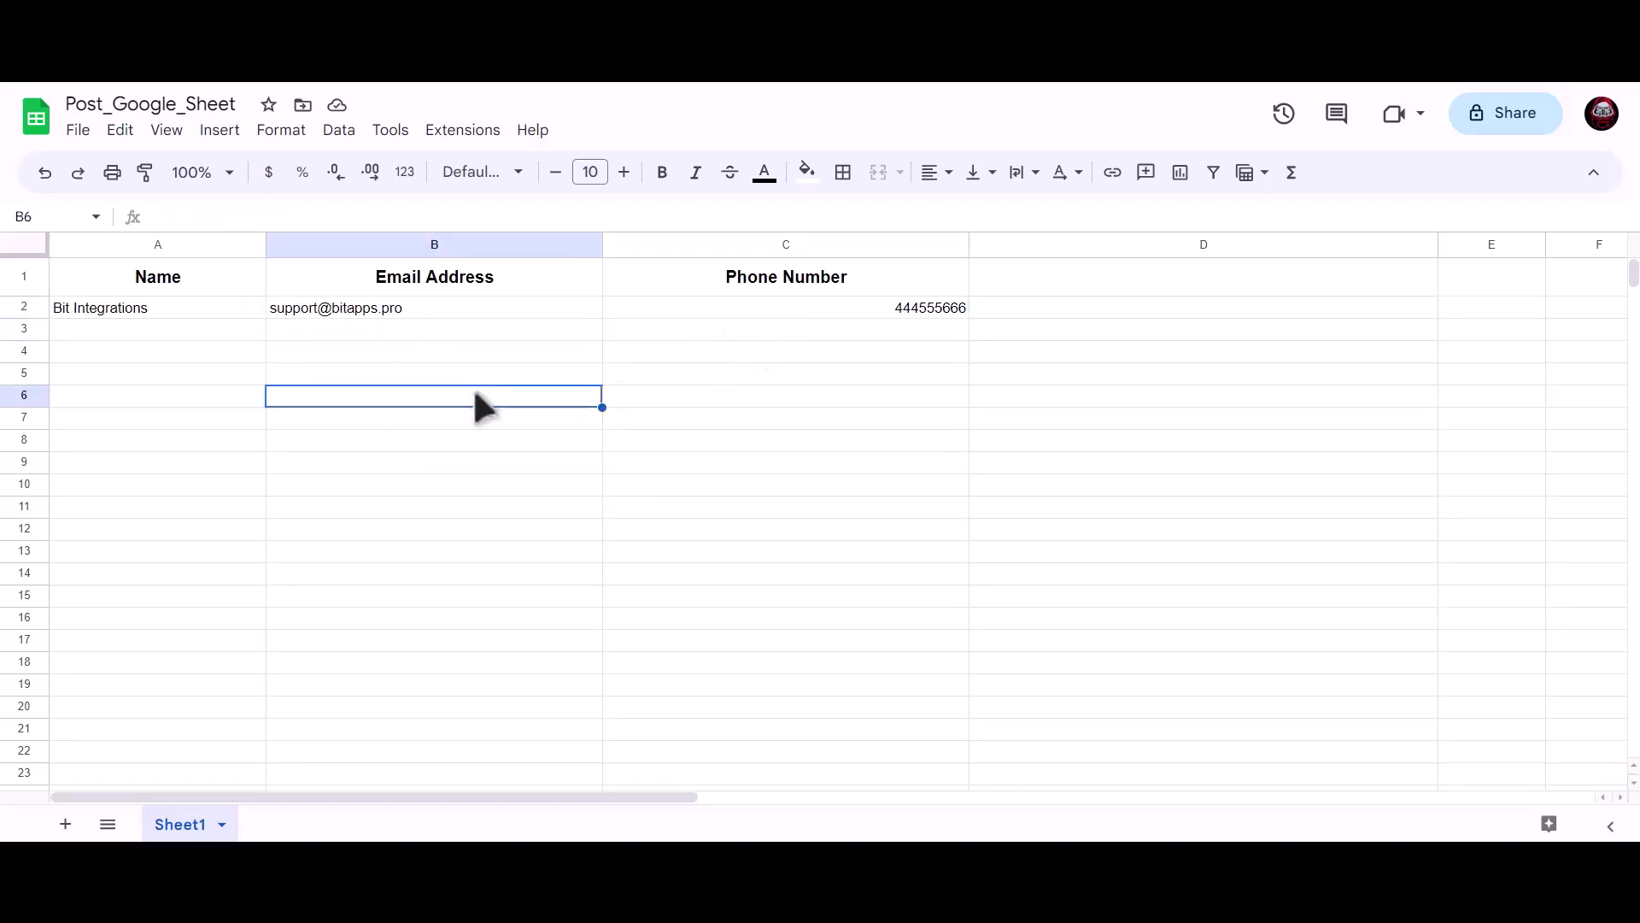